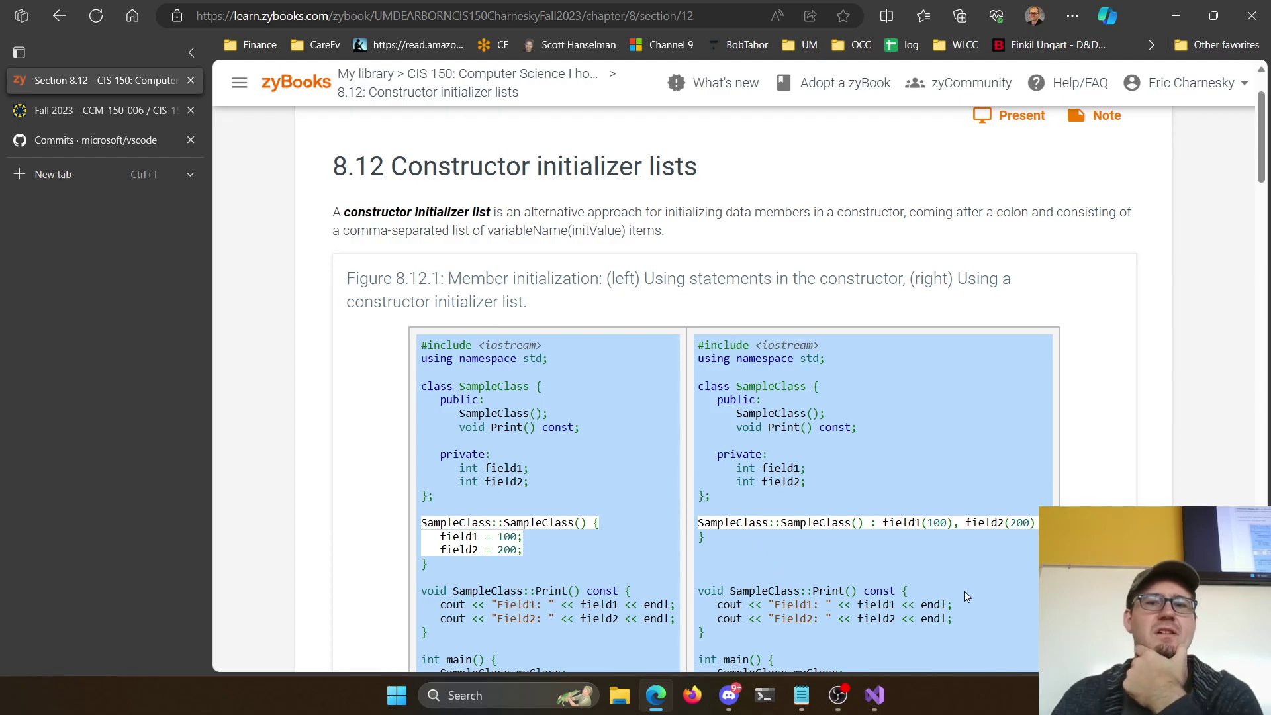
Highlight the constructor initializer lists in the 8.12 examples, including the itemList(2) initializer
left_click_drag(871, 523, 1059, 523)
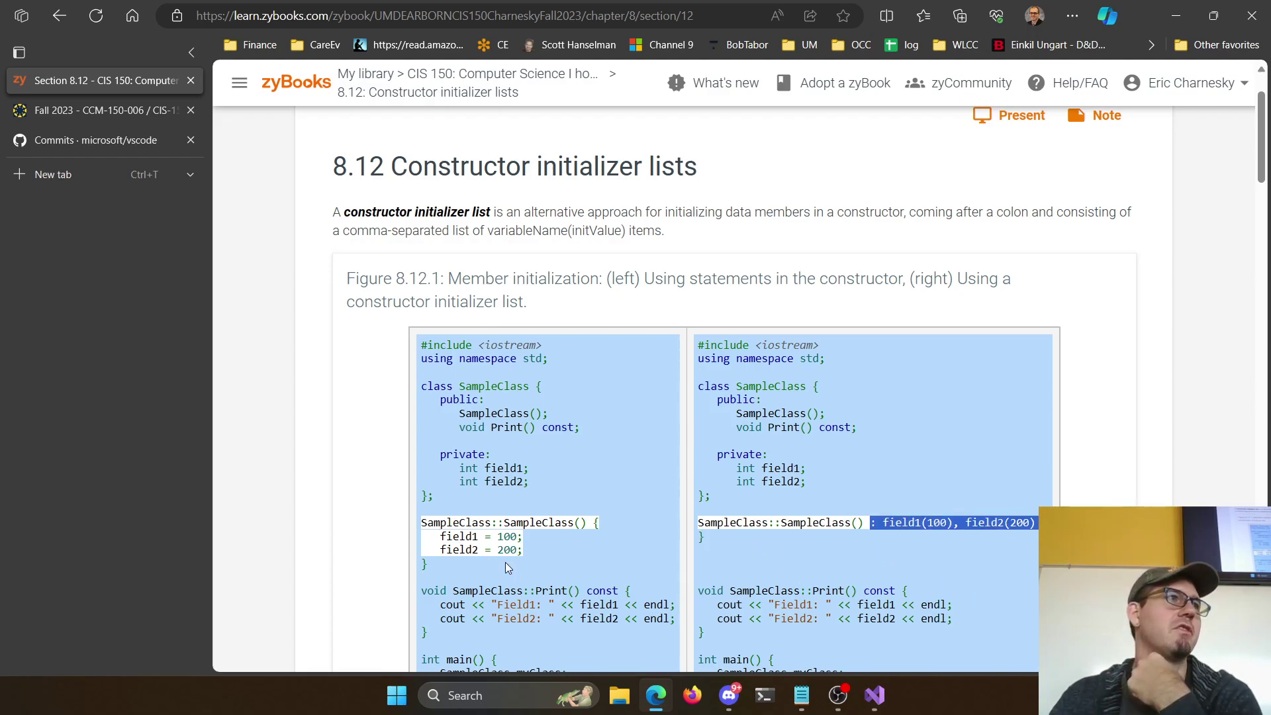
left_click(816, 534)
left_click_drag(698, 511, 1030, 523)
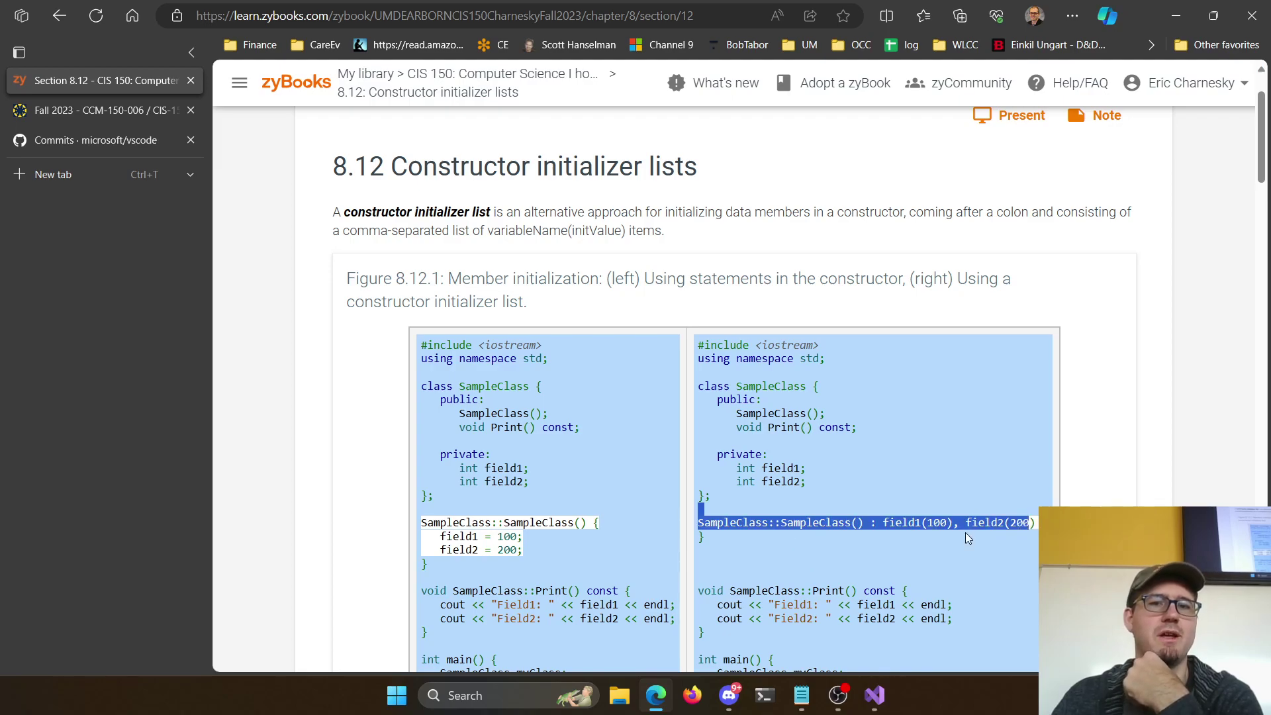
left_click(838, 522)
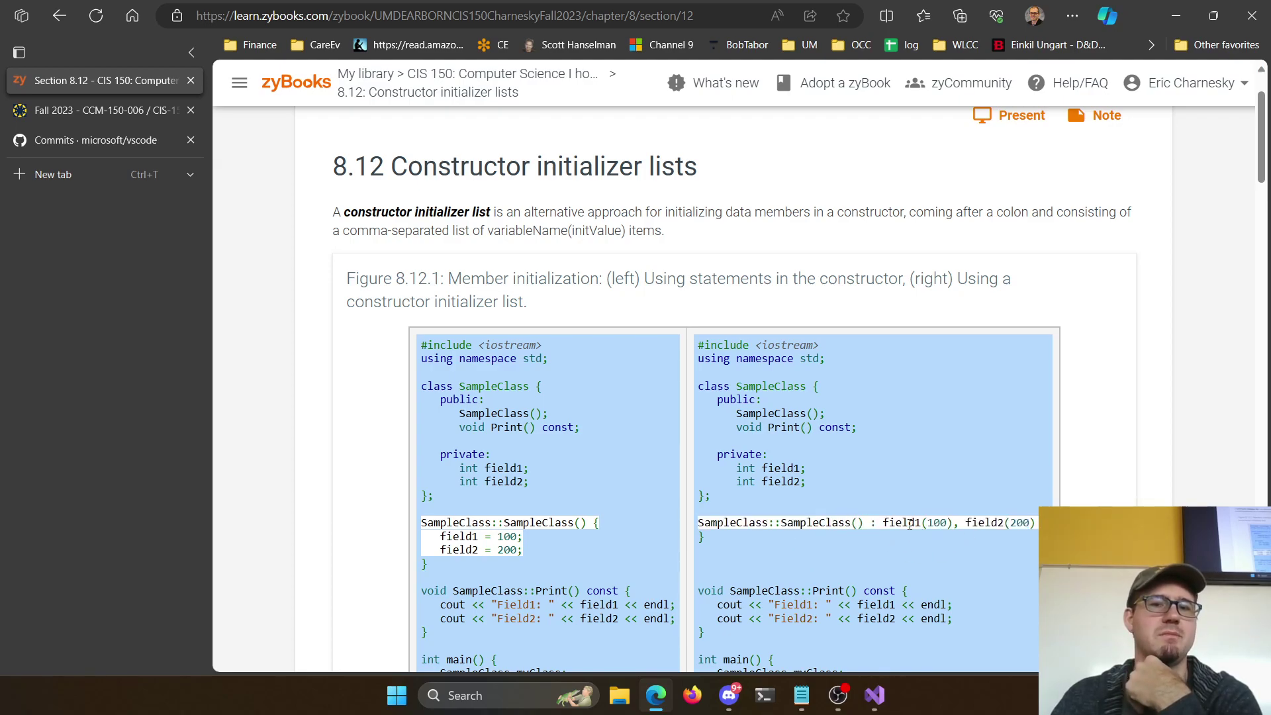
scroll(910, 524, "down", 15)
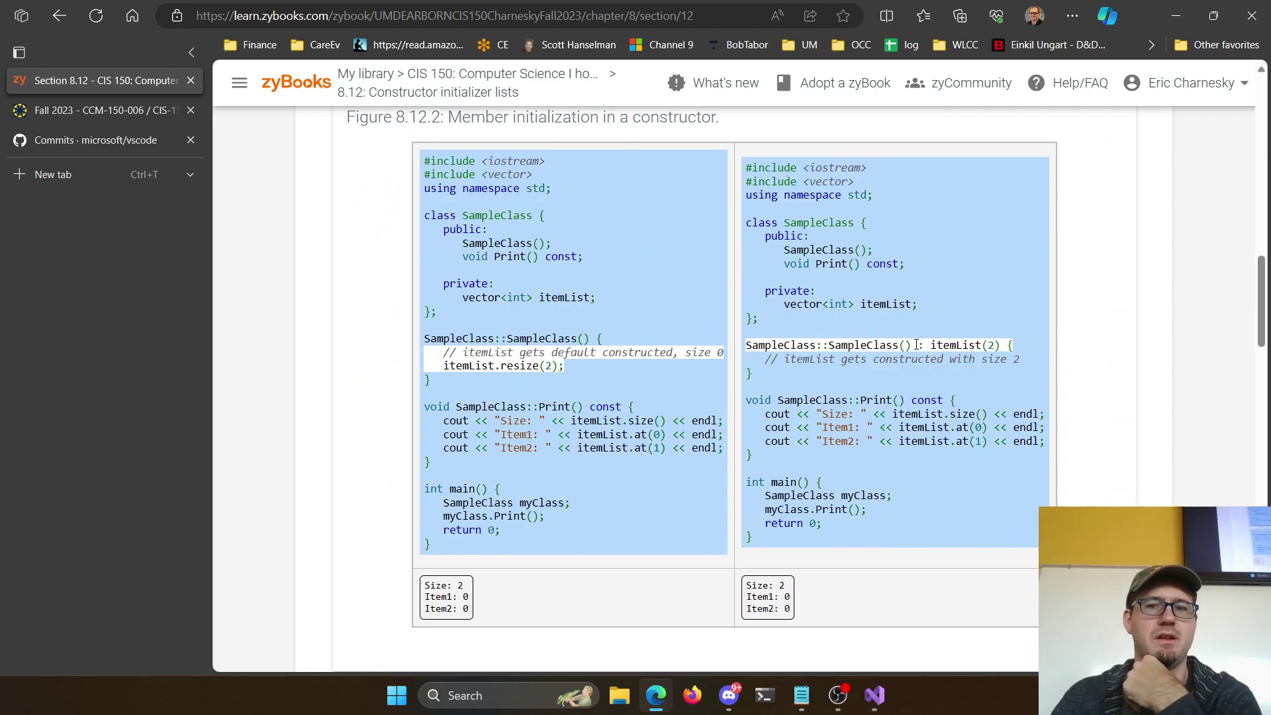
left_click_drag(913, 344, 1036, 347)
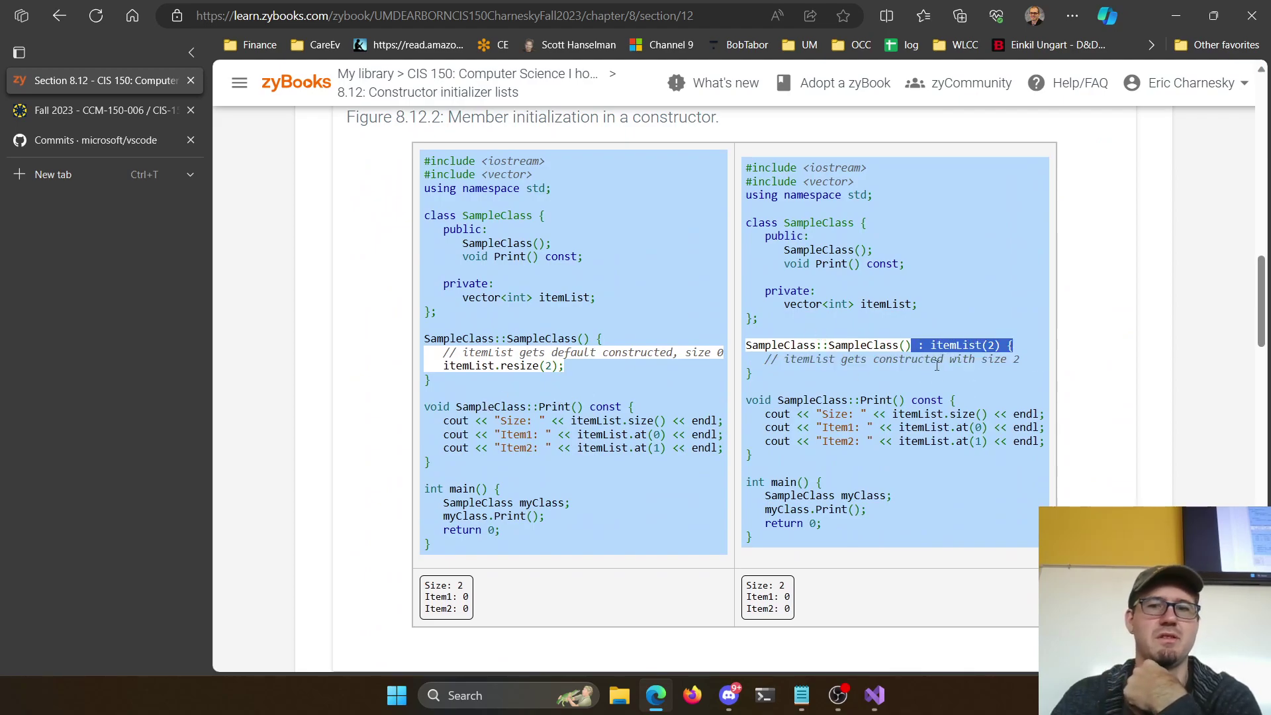
scroll(616, 382, "down", 20)
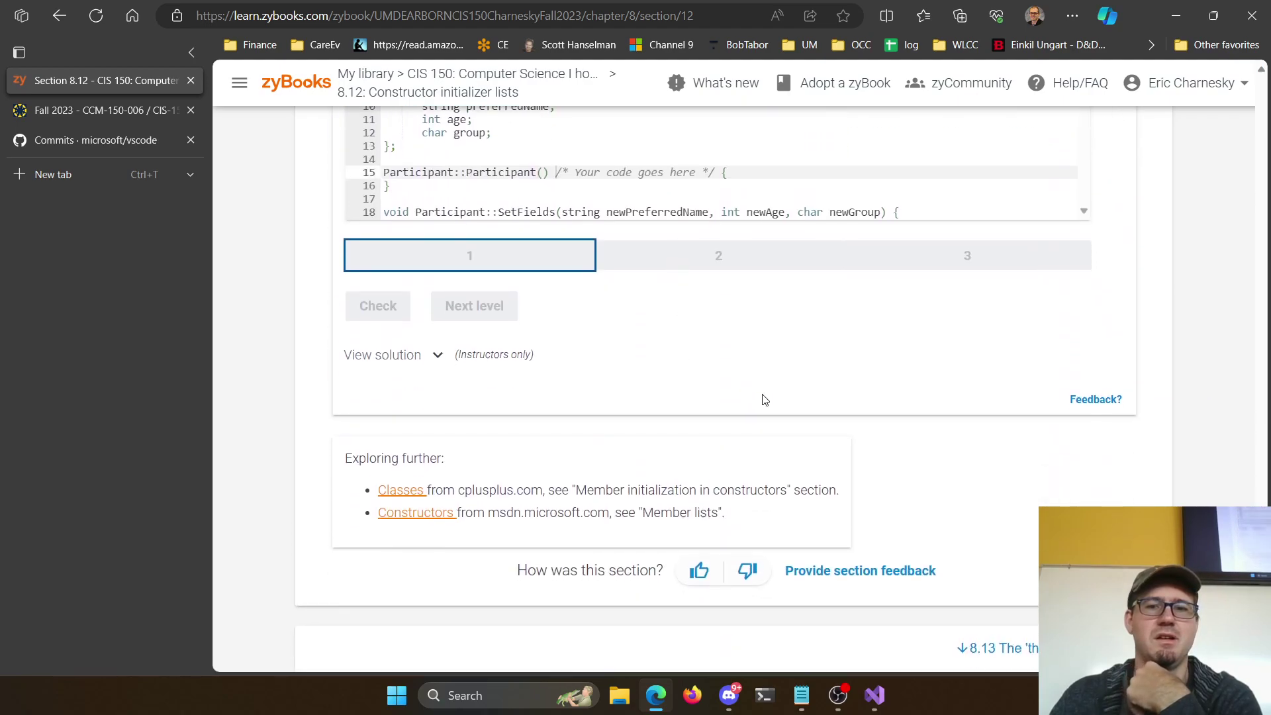
In section 8.13, highlight Figure 8.13.1's sideLength parameter and the this->sideLength data member
left_click(996, 648)
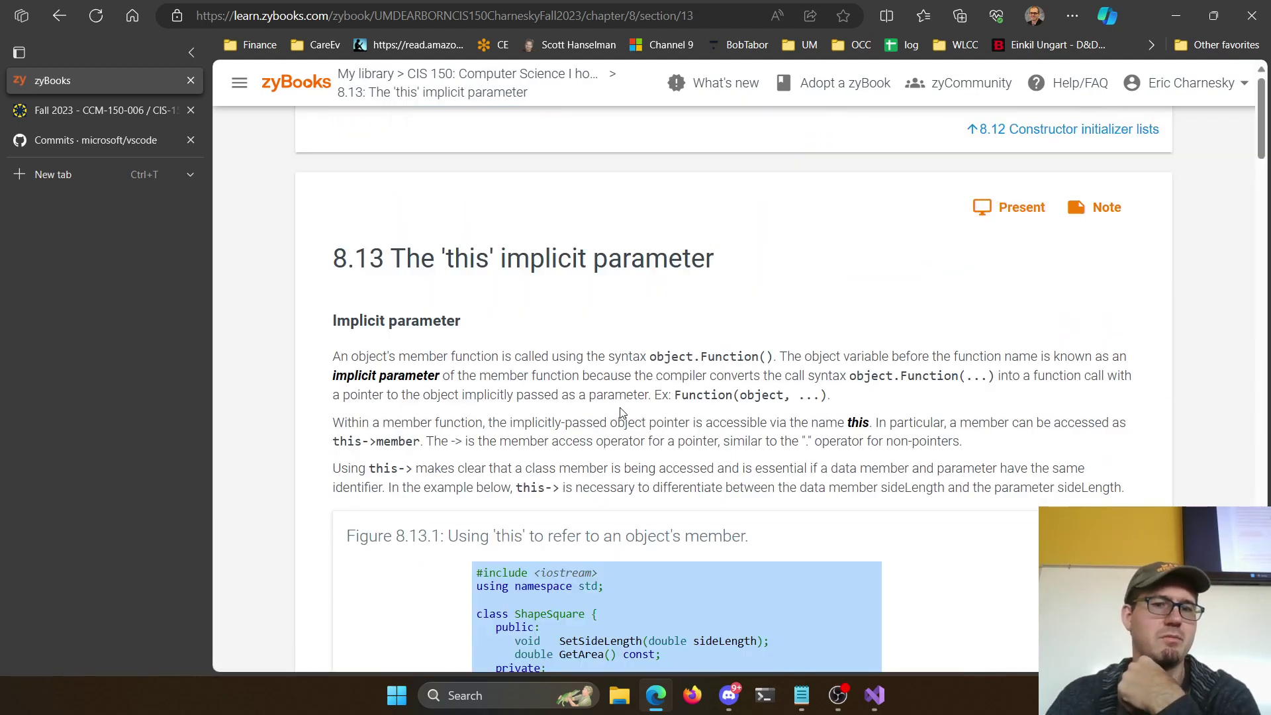
scroll(682, 339, "down", 5)
triple_click(683, 339)
left_click_drag(682, 356, 783, 362)
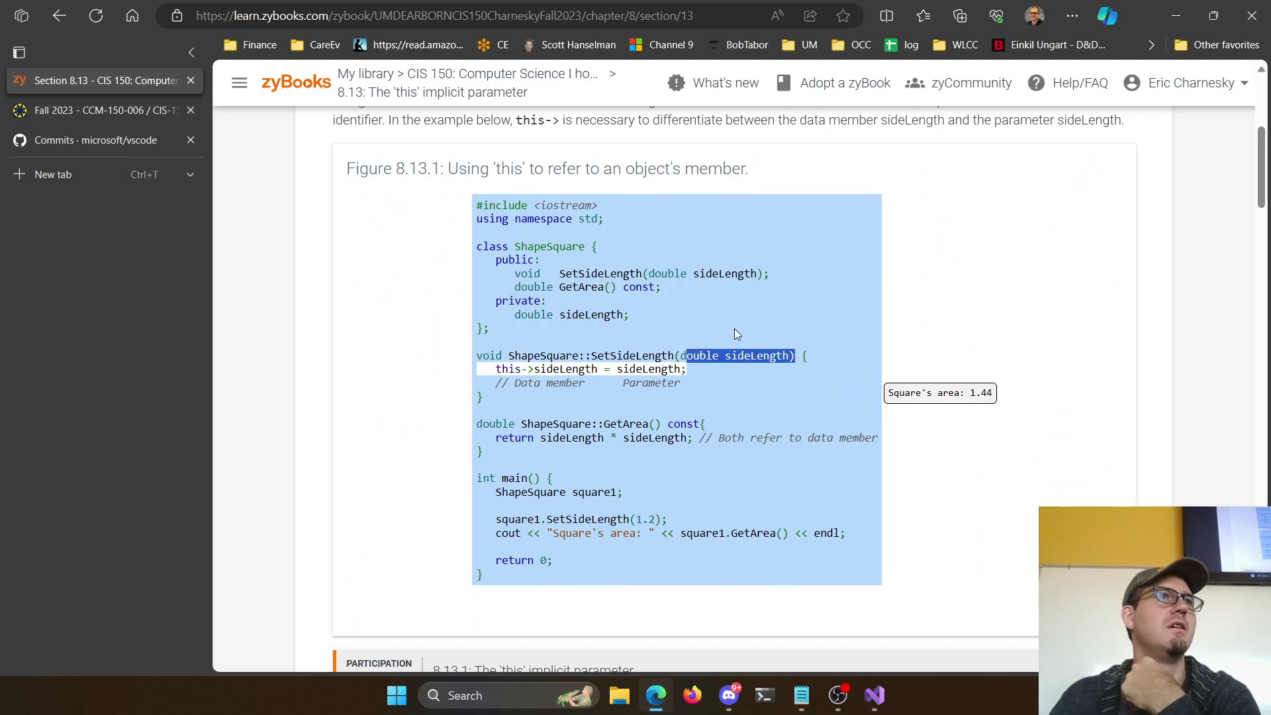
left_click_drag(495, 368, 600, 369)
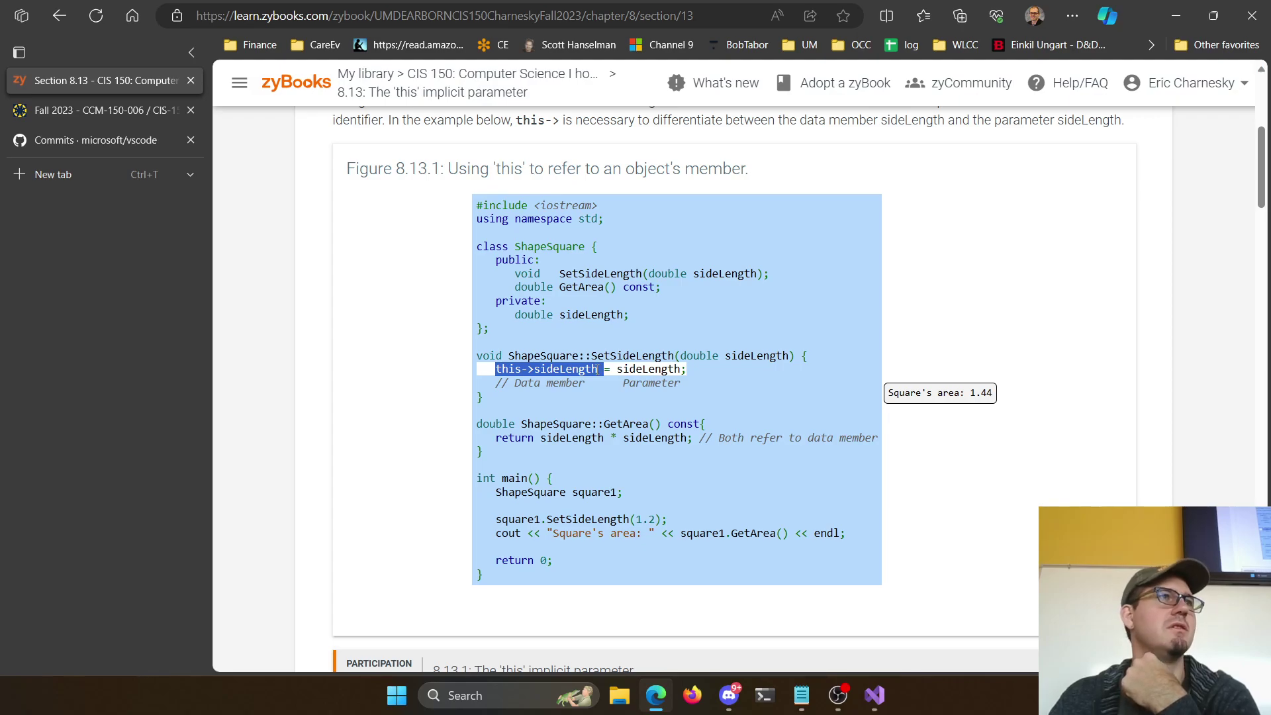
left_click_drag(688, 369, 653, 368)
scroll(715, 377, "down", 15)
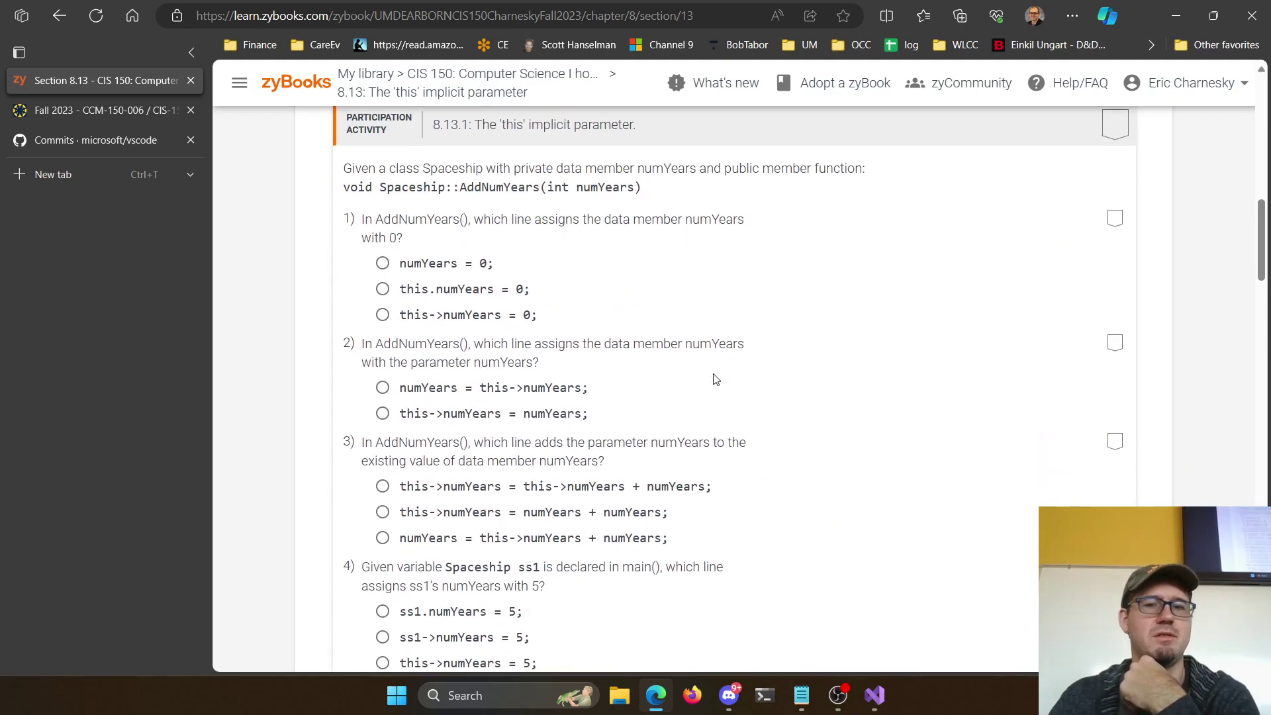
scroll(781, 339, "down", 10)
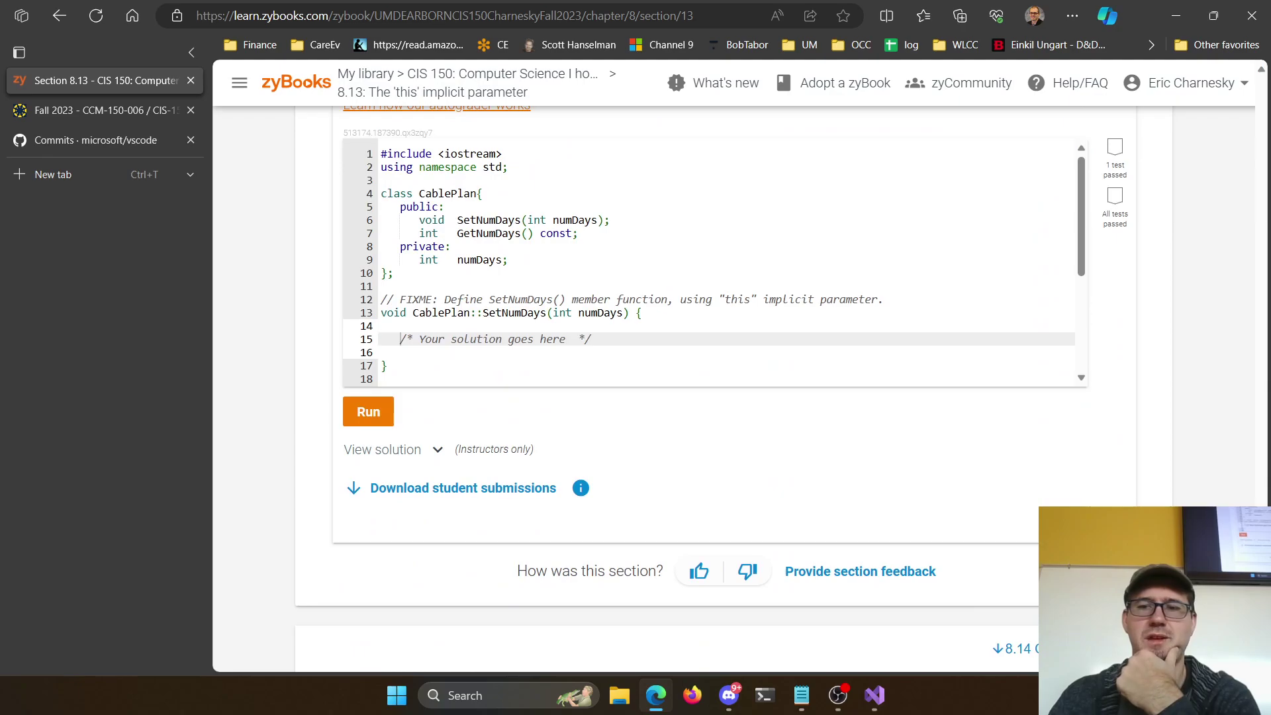
left_click(849, 461)
Read section 8.14 Operator overloading and highlight operator+ in the class declaration
left_click(464, 74)
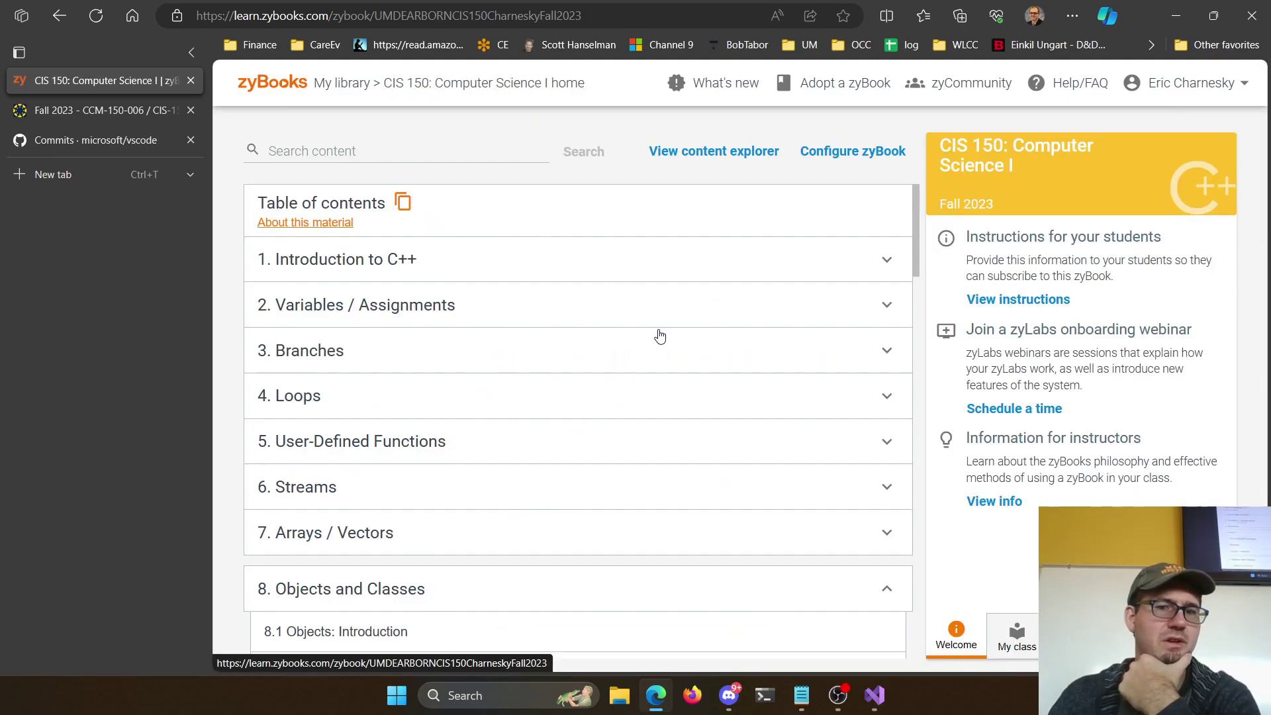
scroll(479, 371, "down", 5)
scroll(464, 374, "down", 1)
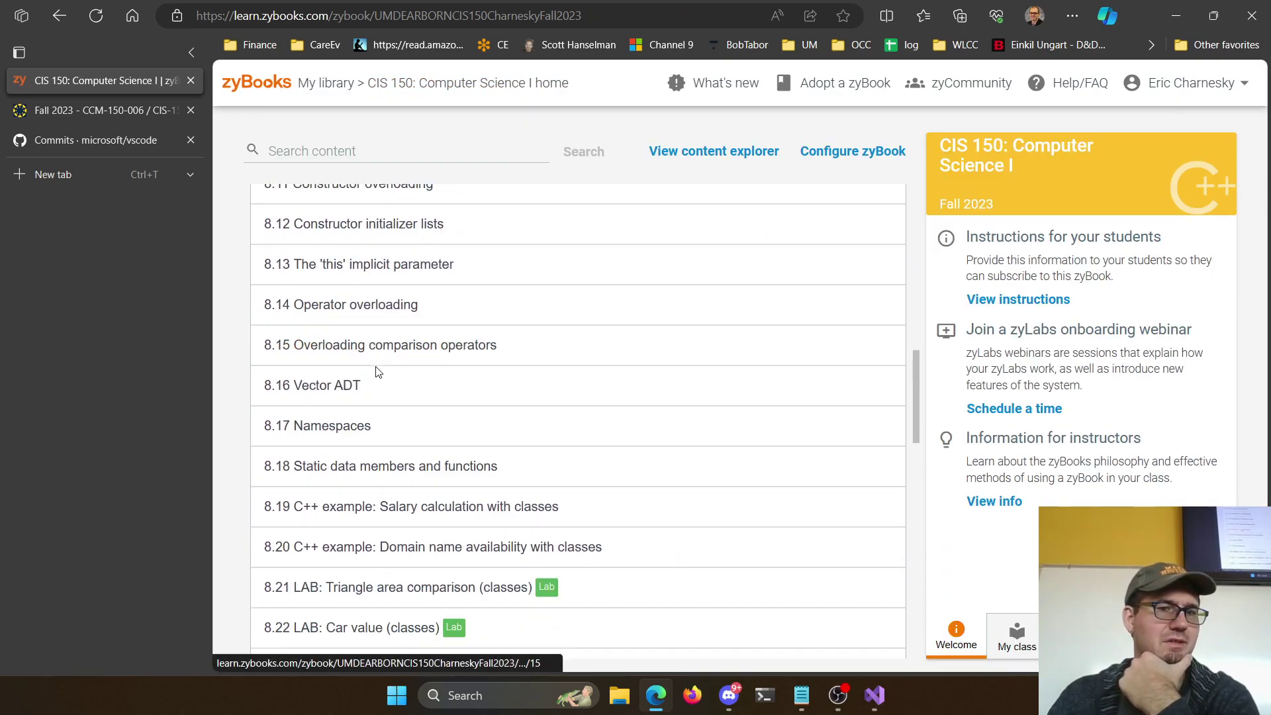
left_click(378, 307)
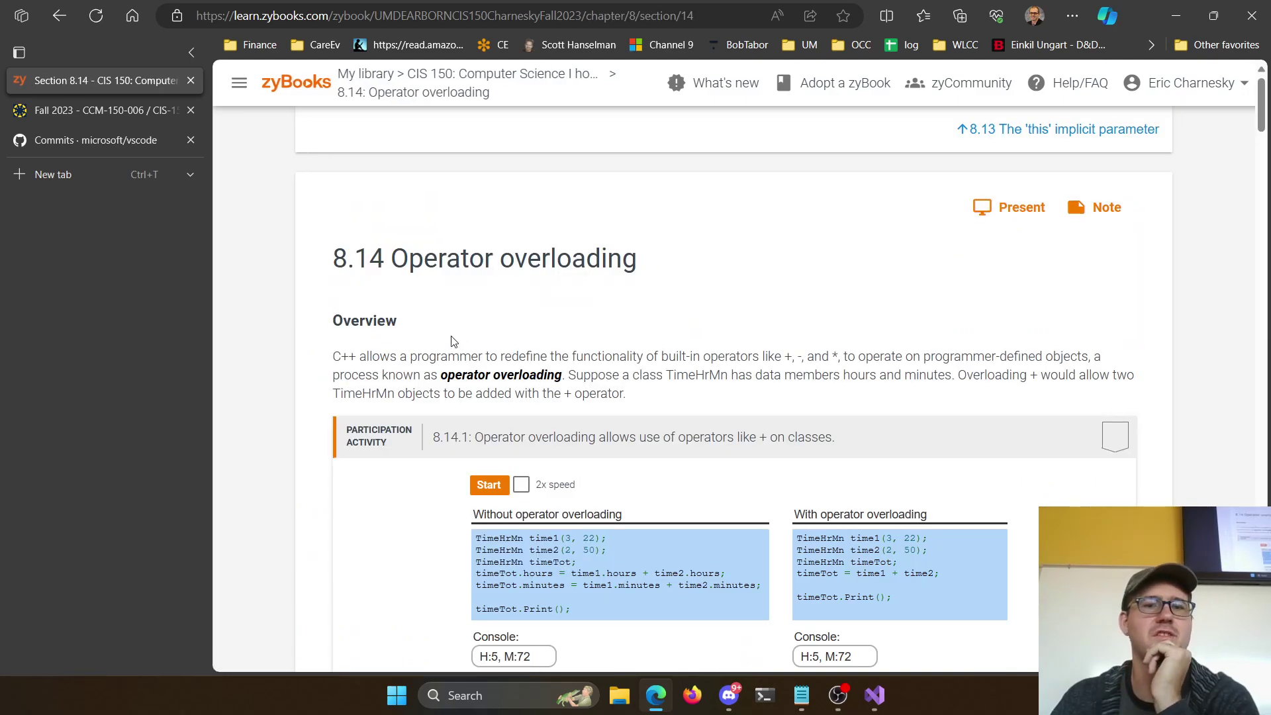
scroll(607, 409, "down", 1)
scroll(891, 484, "down", 2)
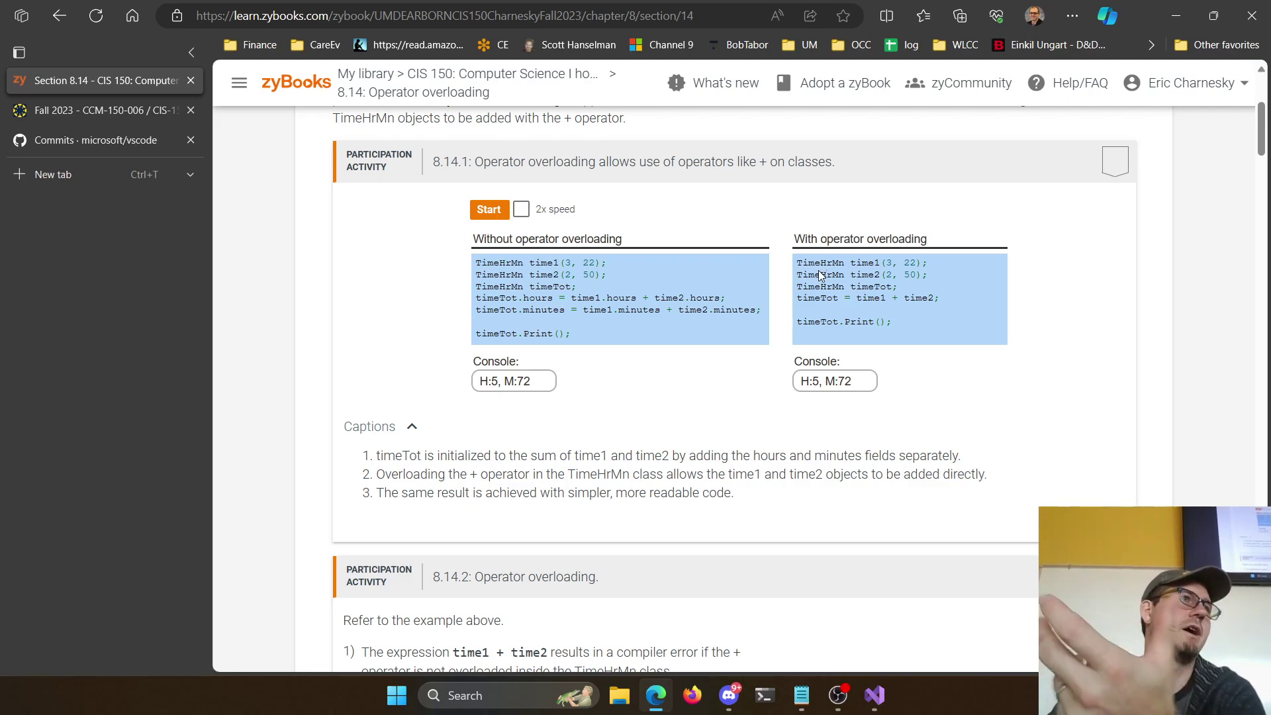
scroll(842, 343, "down", 10)
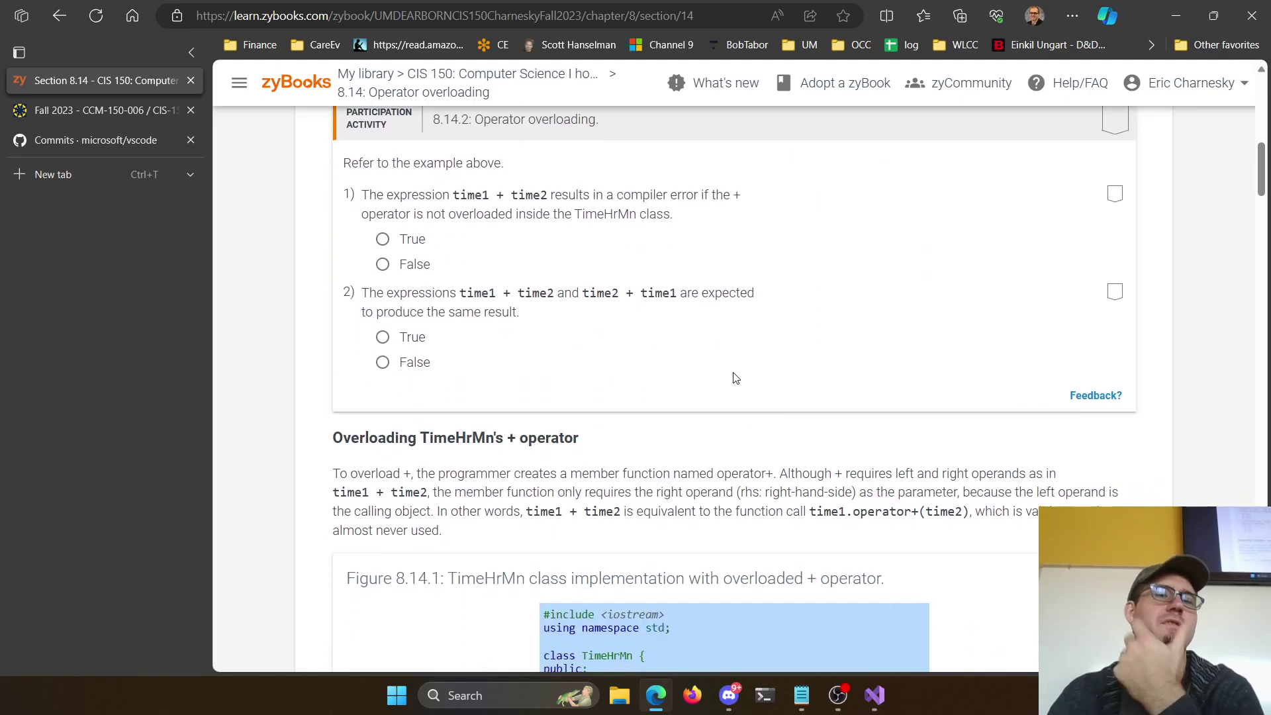
left_click_drag(620, 435, 677, 434)
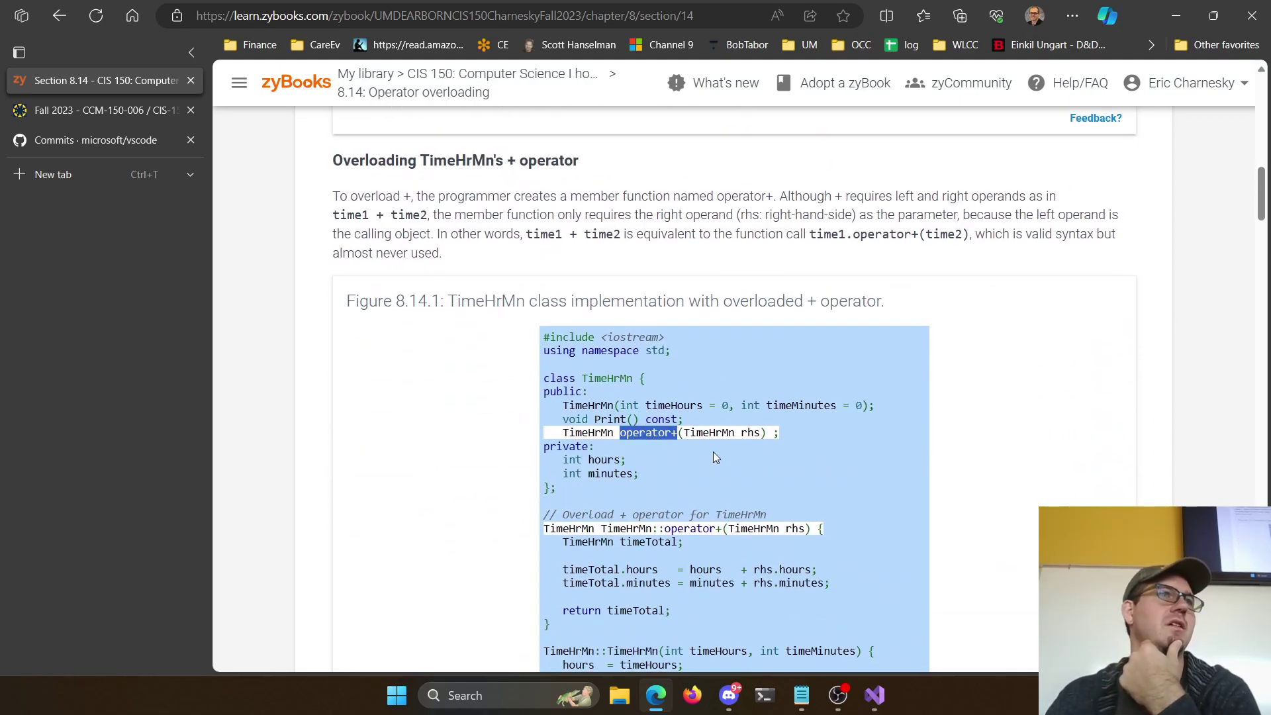
Go back to the zyBook table of contents and scroll through the chapter list
key("alt+Left")
scroll(465, 398, "down", 2)
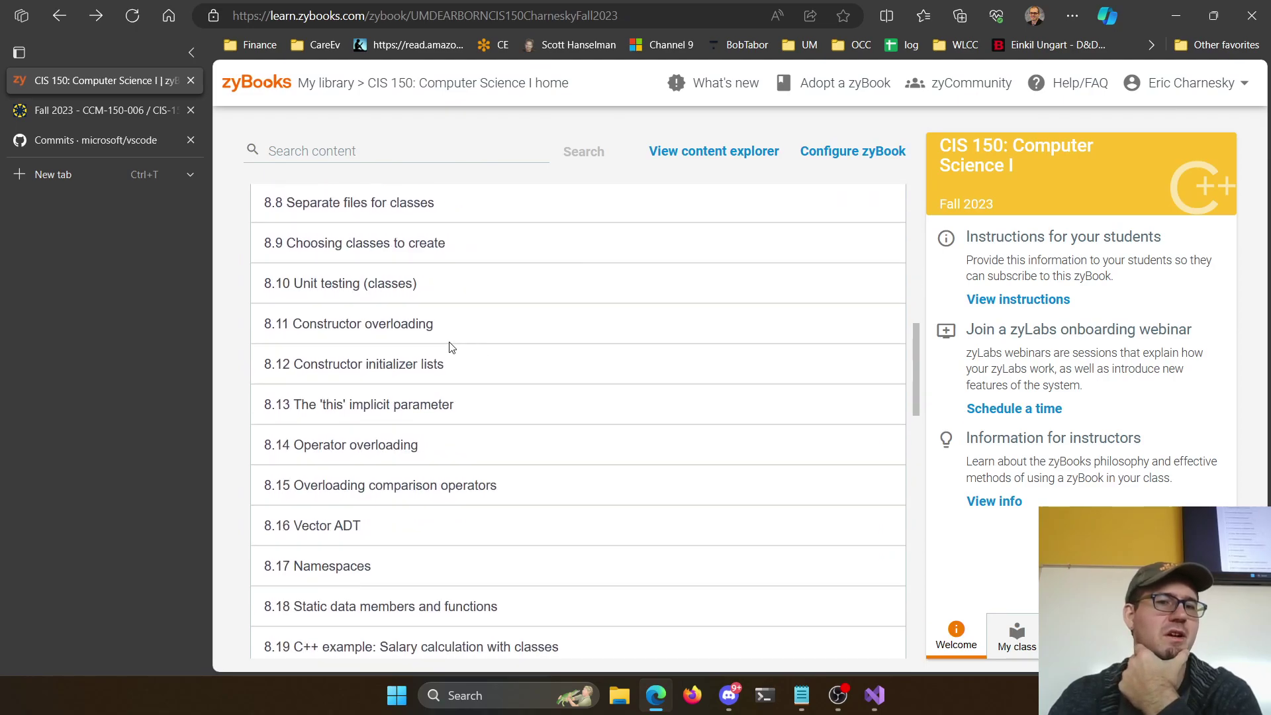
scroll(353, 393, "down", 2)
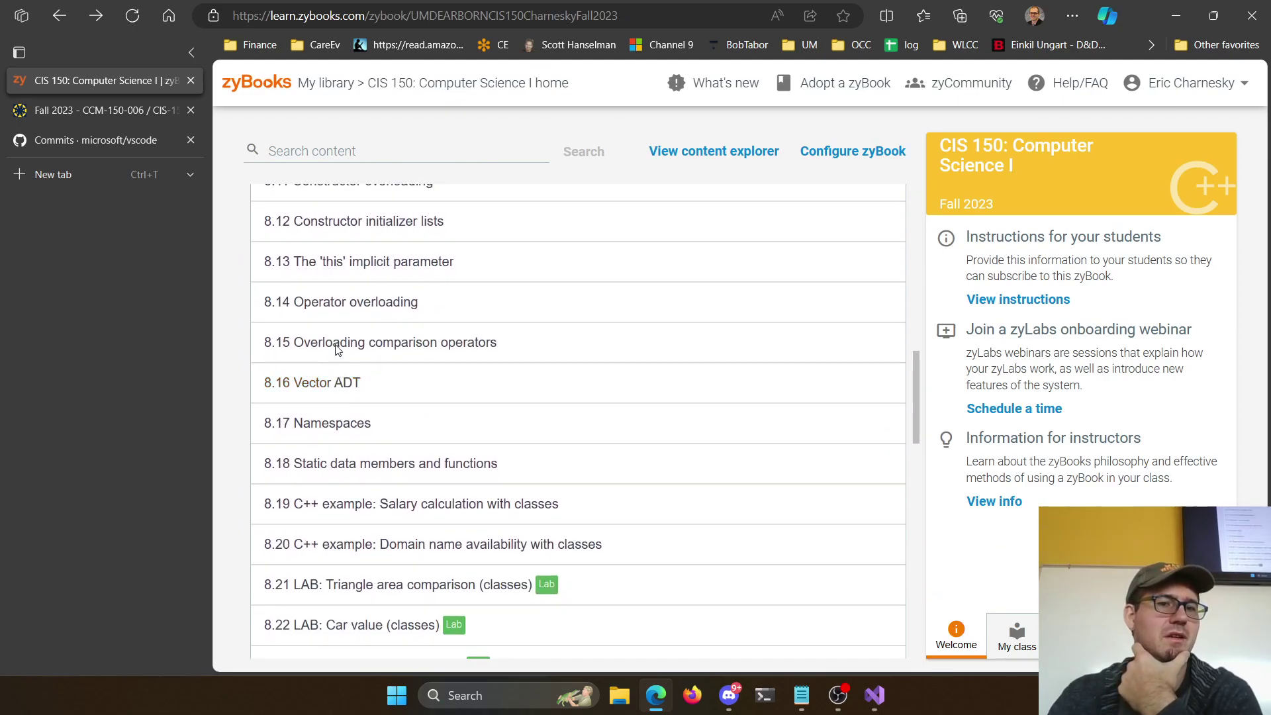
scroll(391, 422, "down", 1)
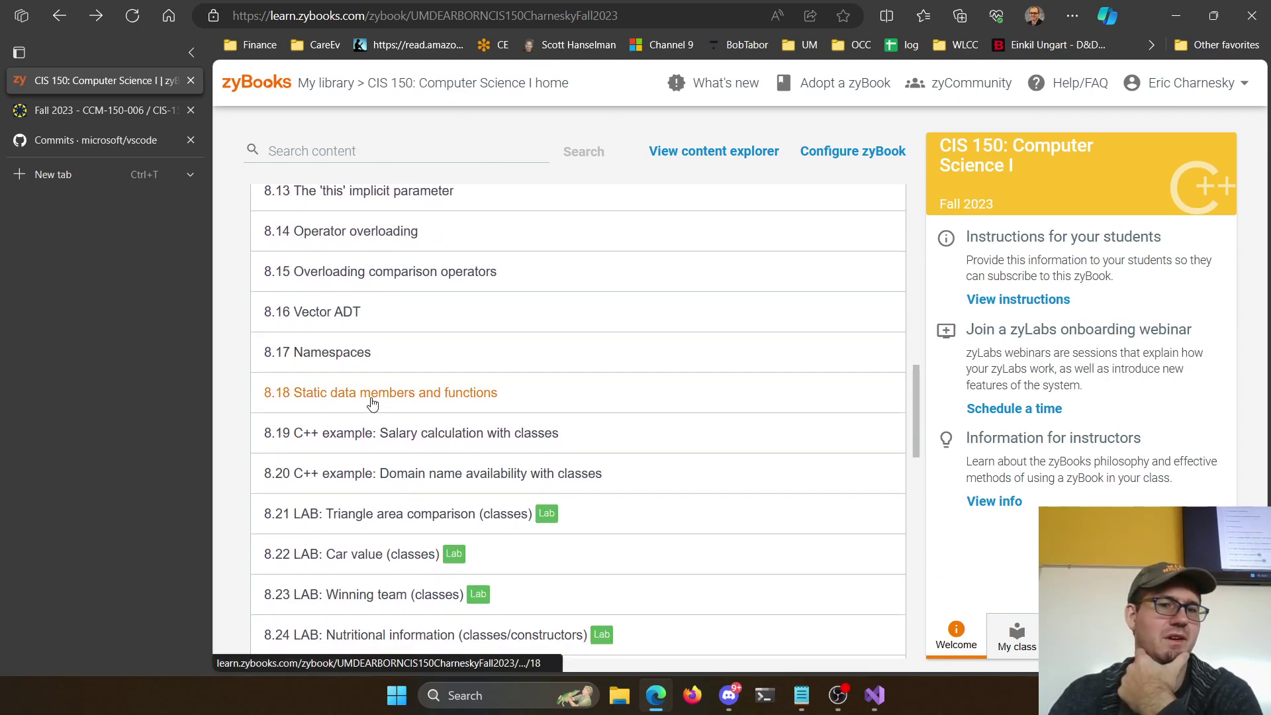
scroll(415, 463, "down", 2)
scroll(423, 474, "down", 2)
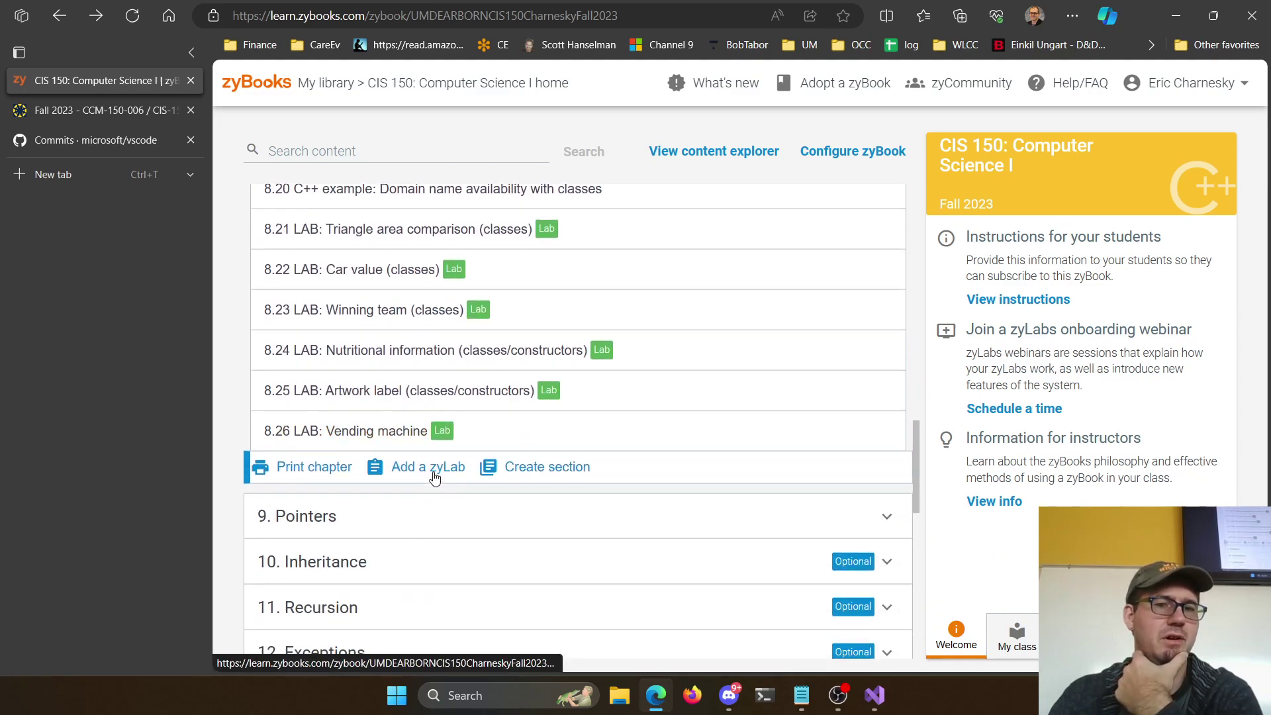
scroll(463, 427, "up", 15)
scroll(452, 424, "up", 1)
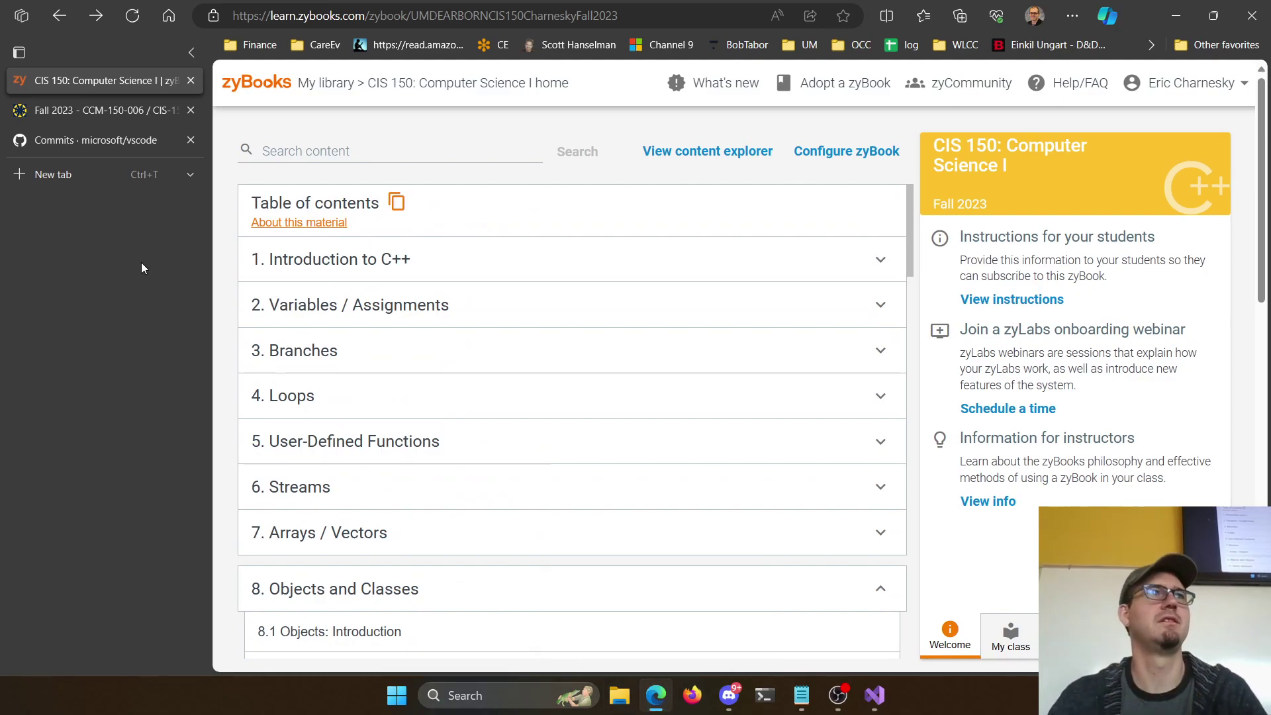
Sign in to GitHub Classroom, pick the CIS150-Fall2023 classroom, and start a new assignment
key("ctrl+t")
type("clas")
key("Return")
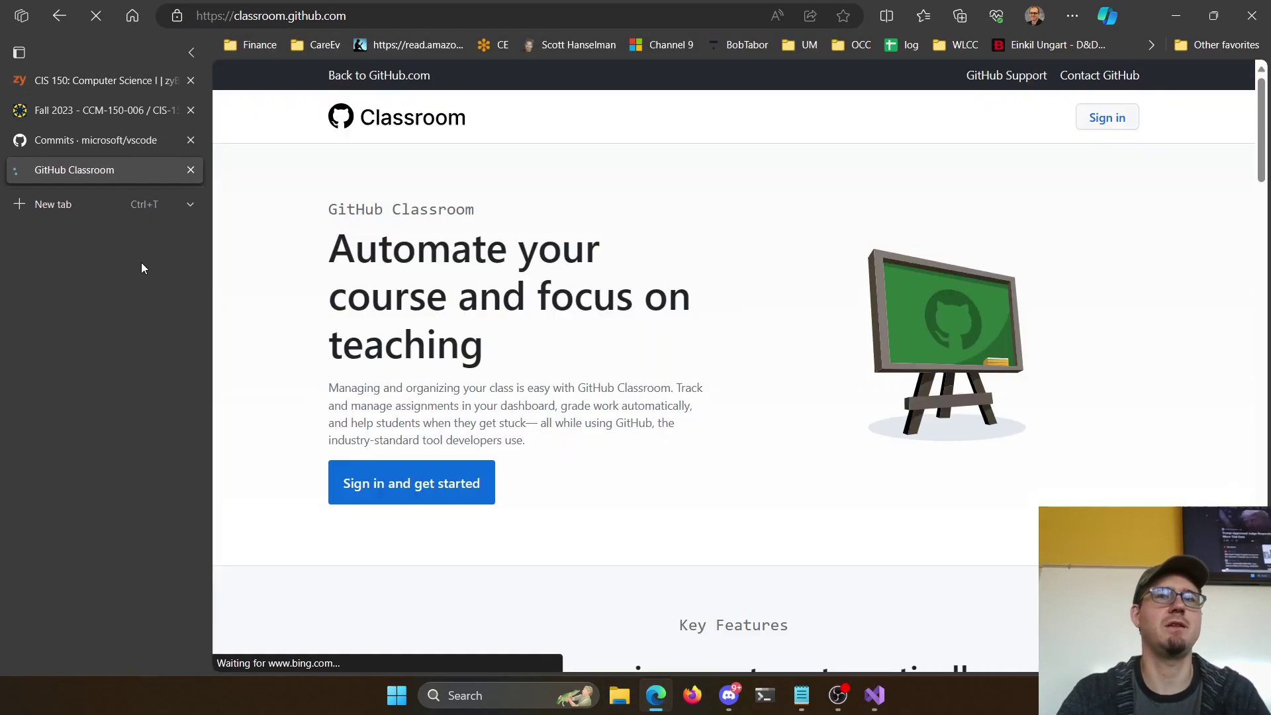
left_click(1109, 121)
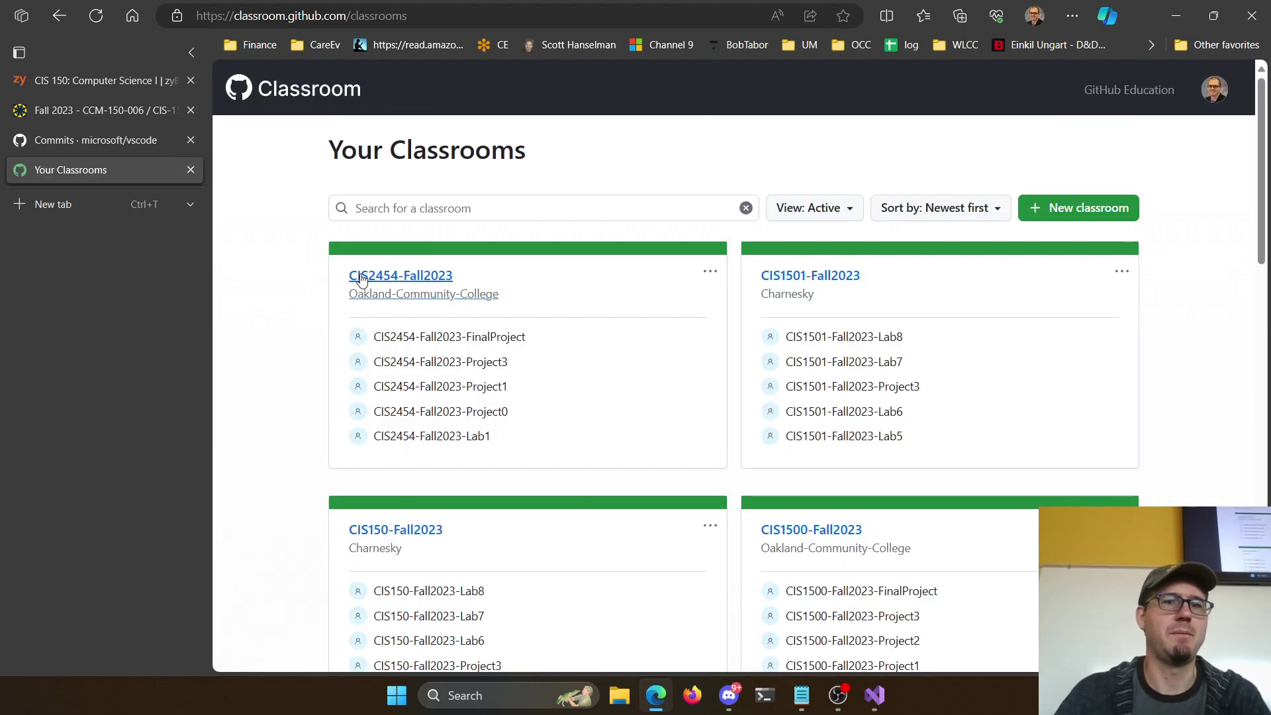
left_click(418, 541)
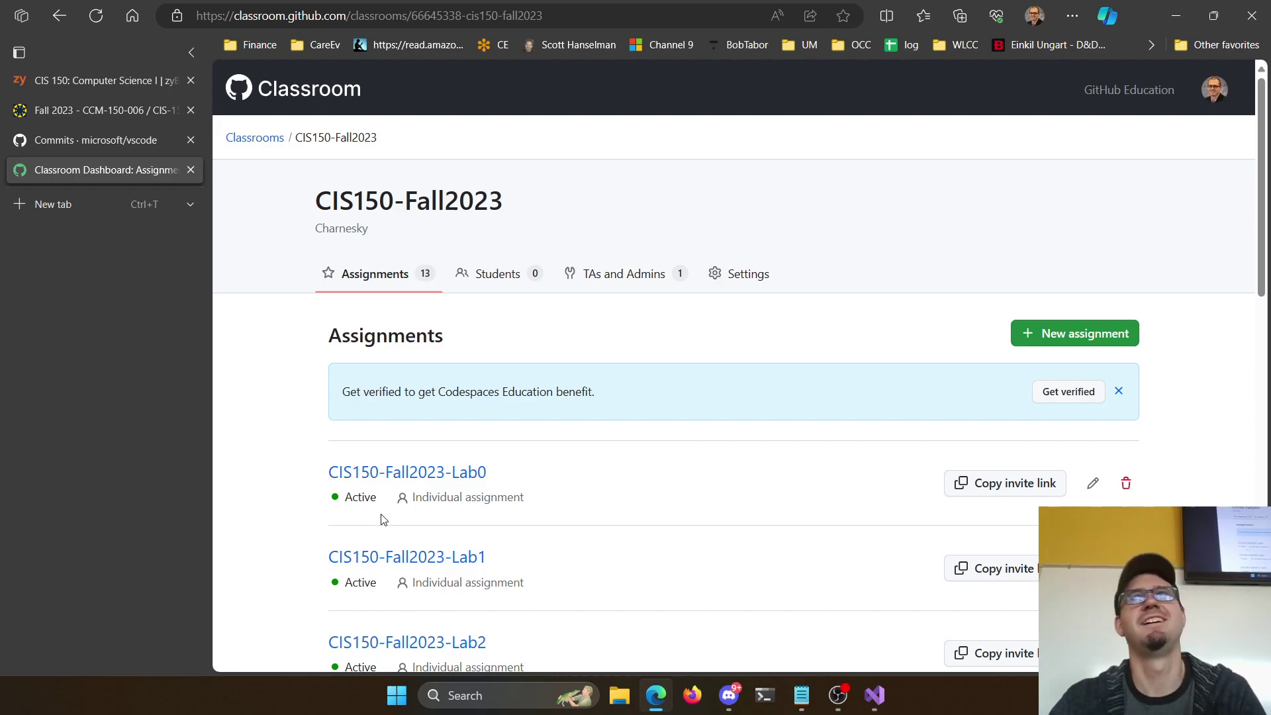
left_click(1064, 334)
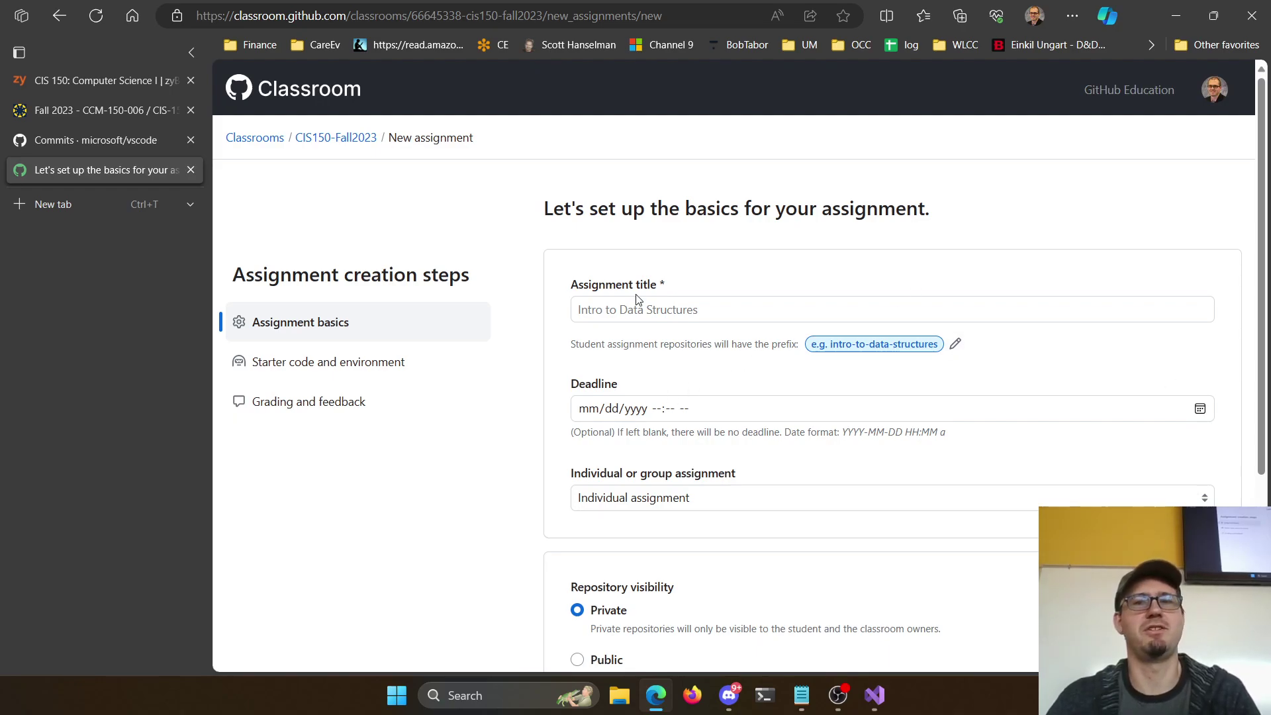
Title the assignment 'CIS150-Fall2023-FinalProject' and continue to the starter code step
left_click(695, 307)
type("CIS150-Fall2023-")
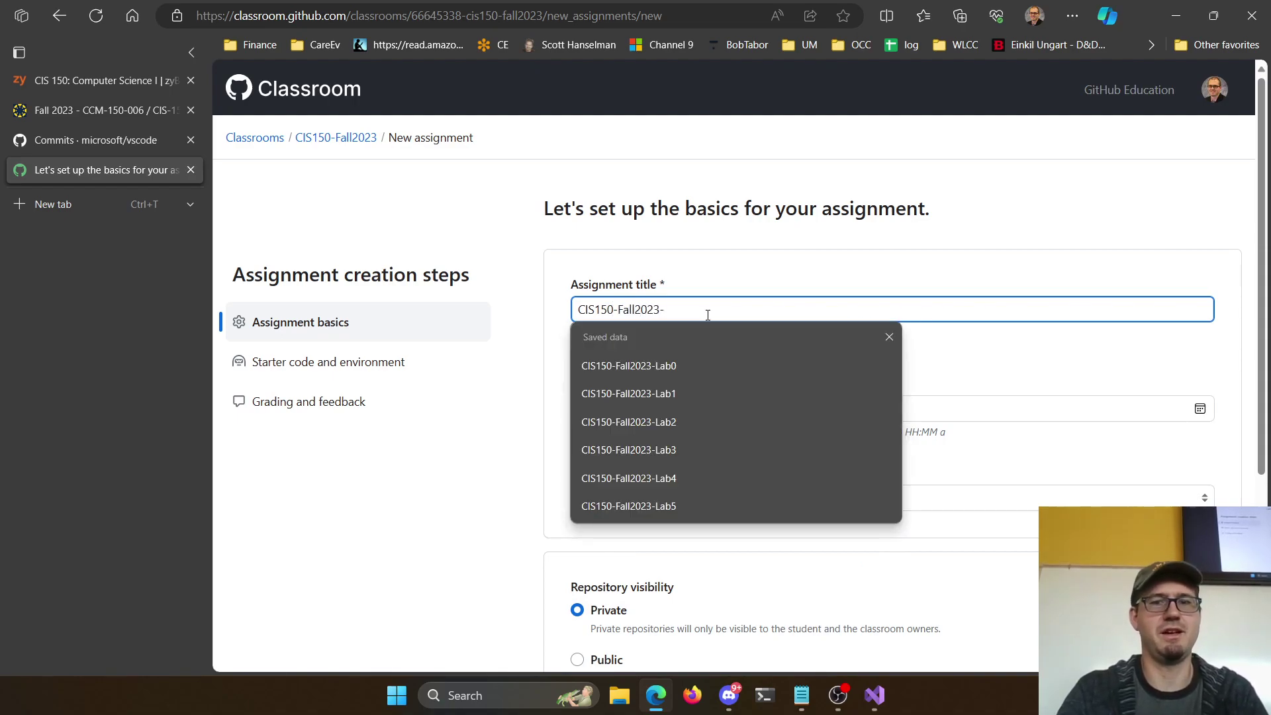
type("FinalProject")
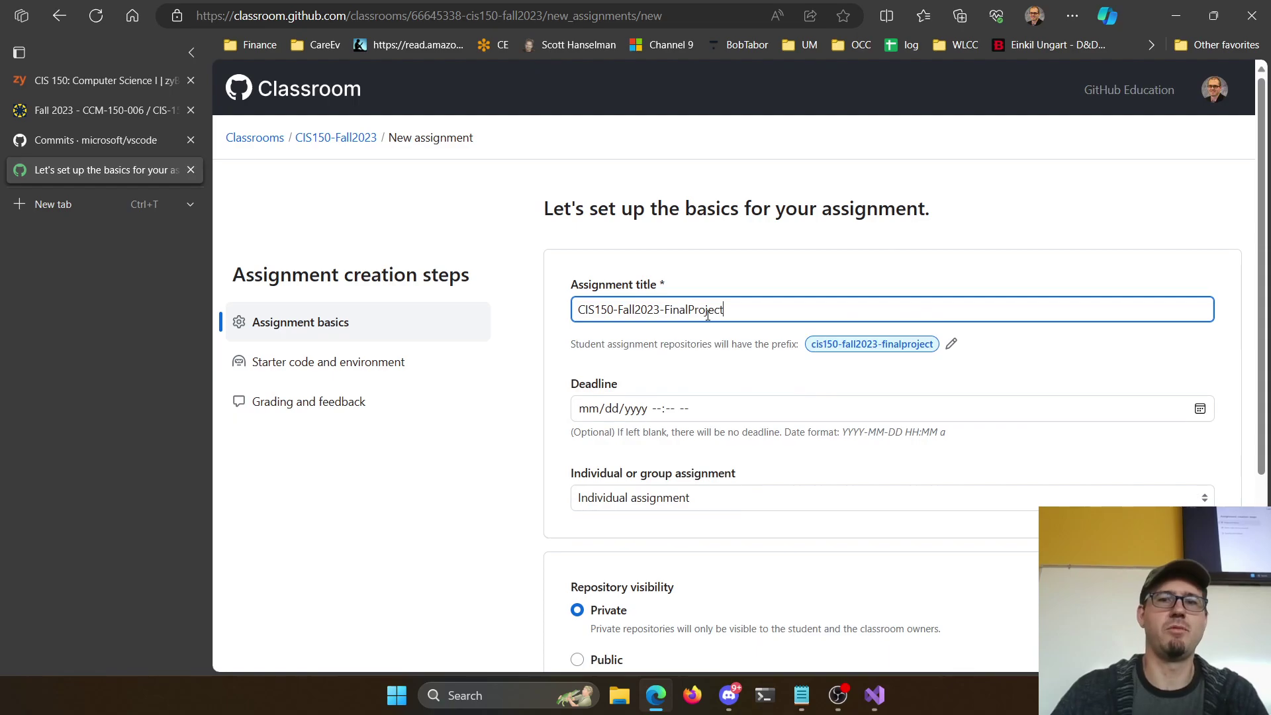
scroll(708, 315, "down", 4)
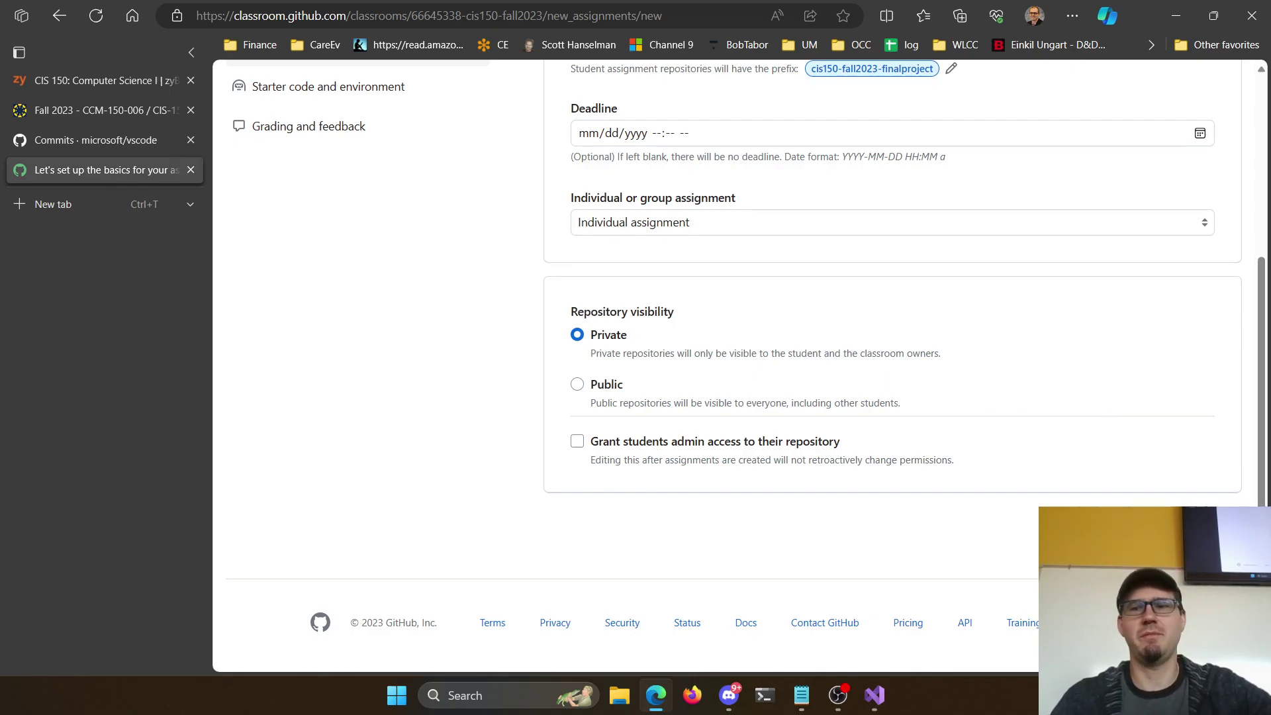
left_click(1191, 527)
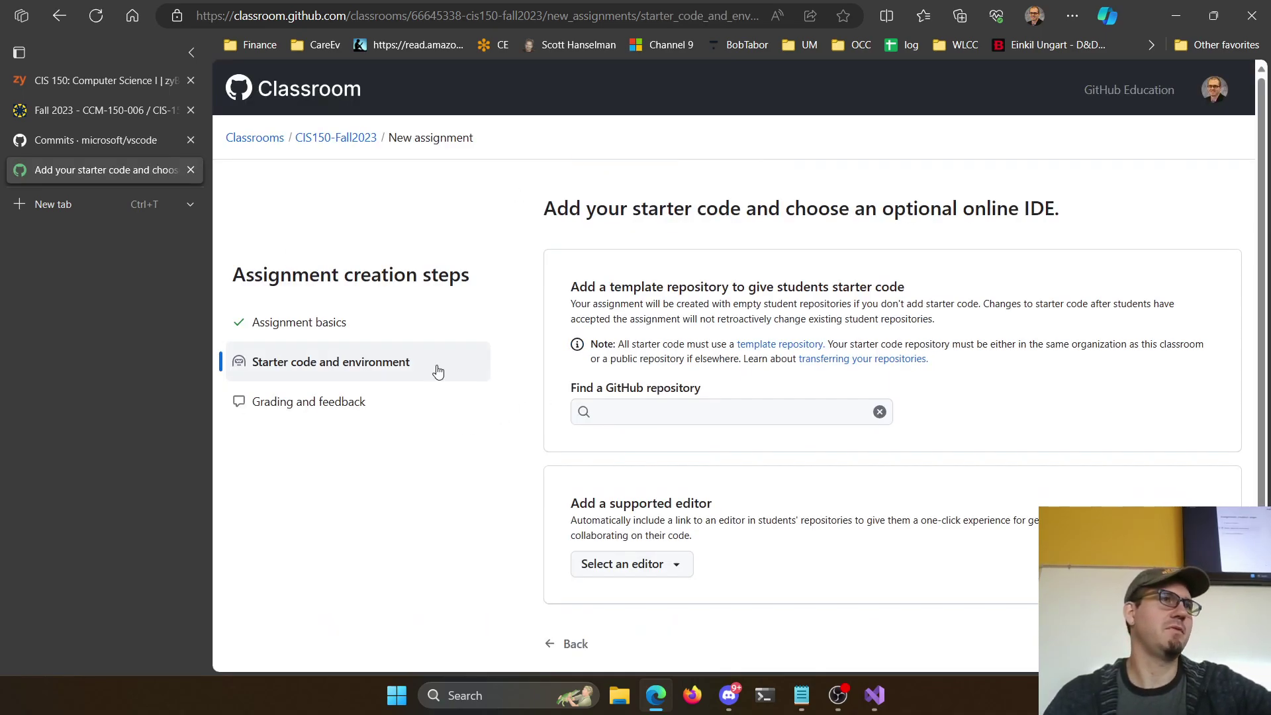
Choose the CPlusPlusTemplate repository as the assignment's starter code
left_click(777, 416)
type("charnesky/cplusplust")
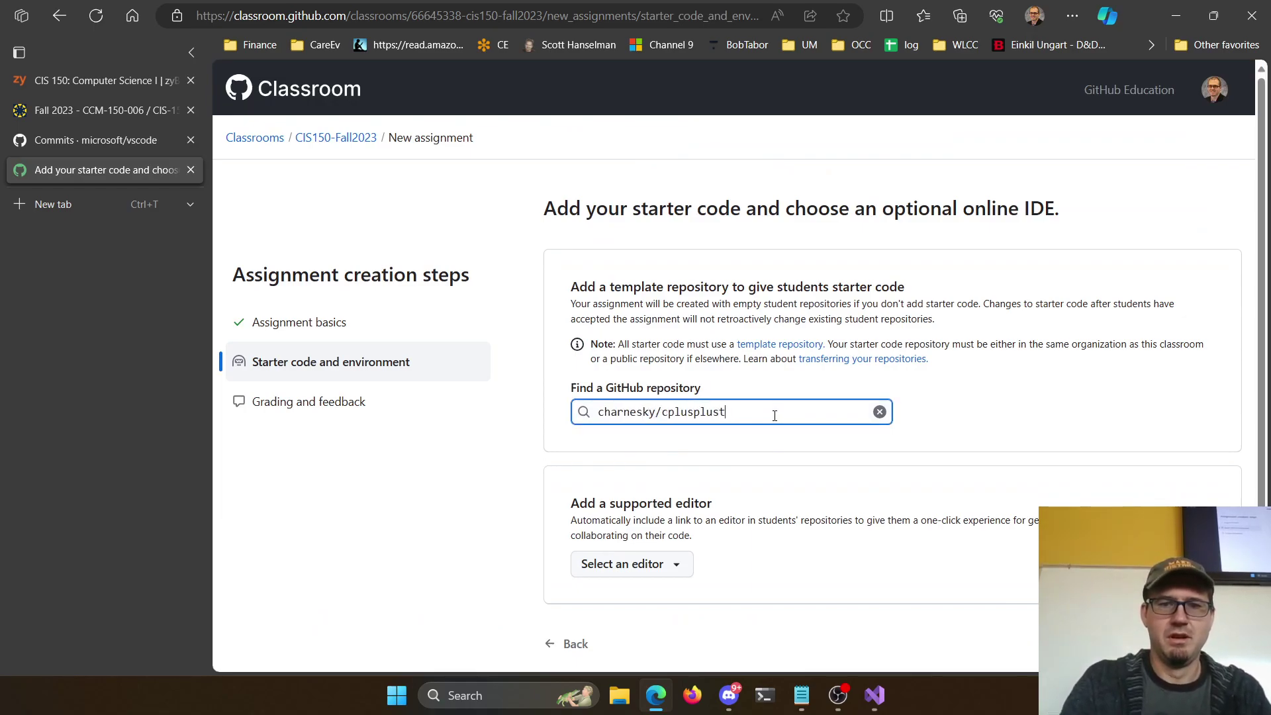
type("emplate")
left_click(758, 446)
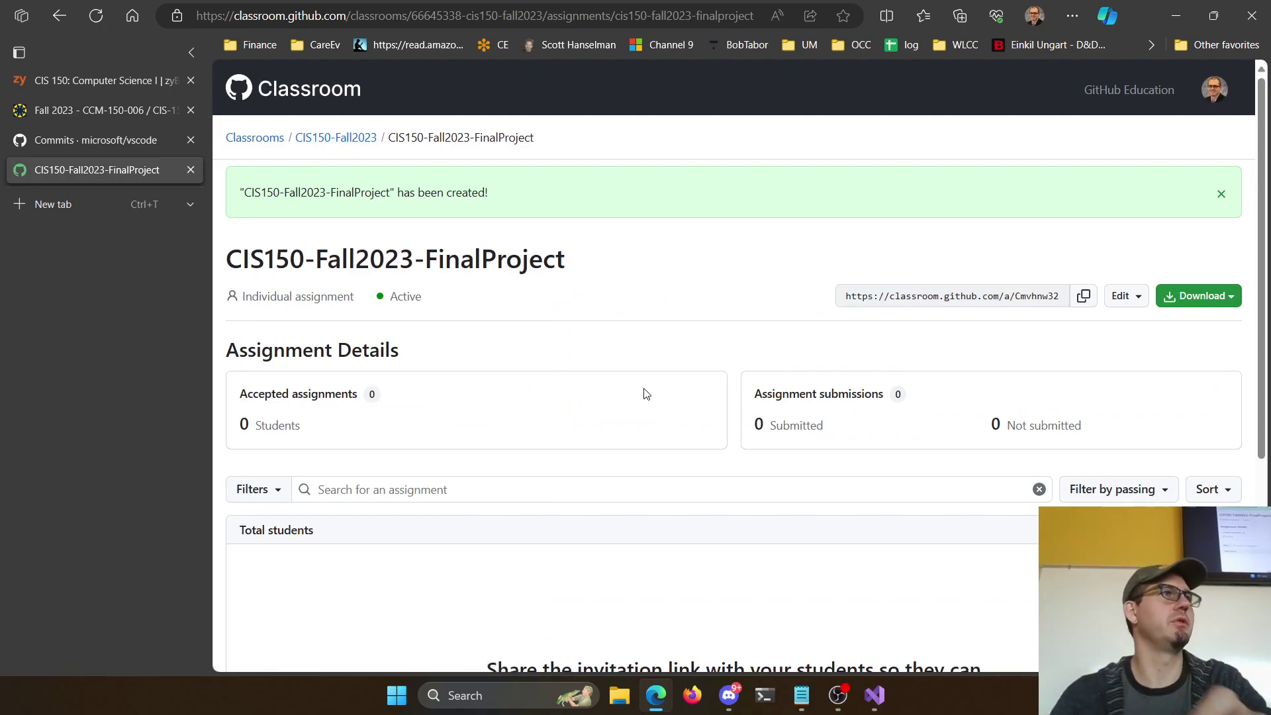
Copy the assignment's invite link and bring up the Canvas course's Assignments list
left_click(1083, 297)
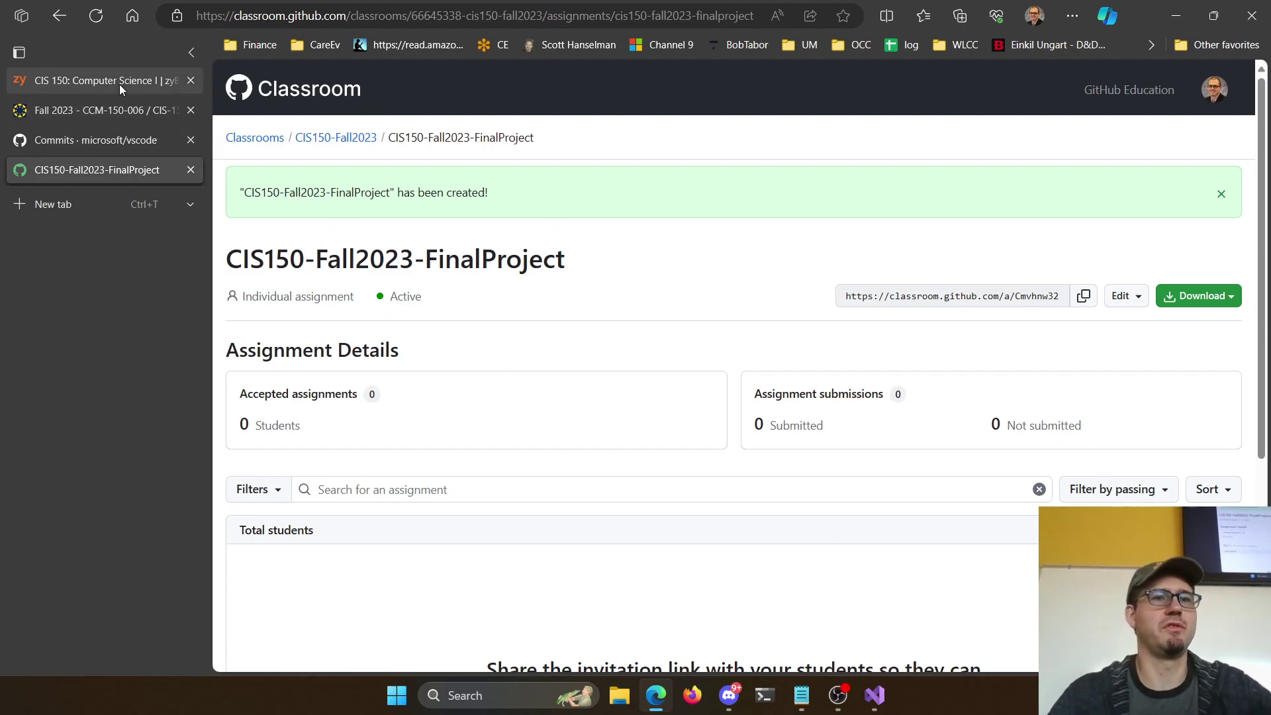
left_click(129, 107)
left_click(360, 217)
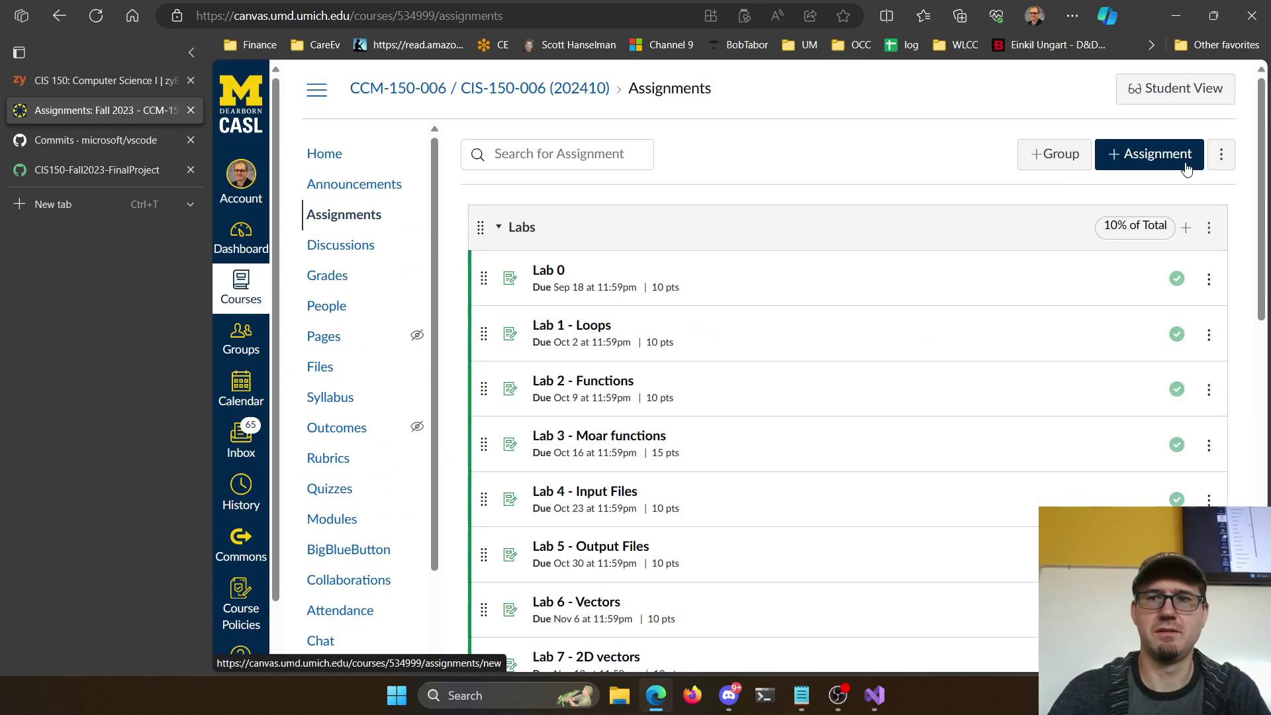
Edit the Final Project assignment and paste the Classroom invite link into its description
scroll(1035, 349, "down", 10)
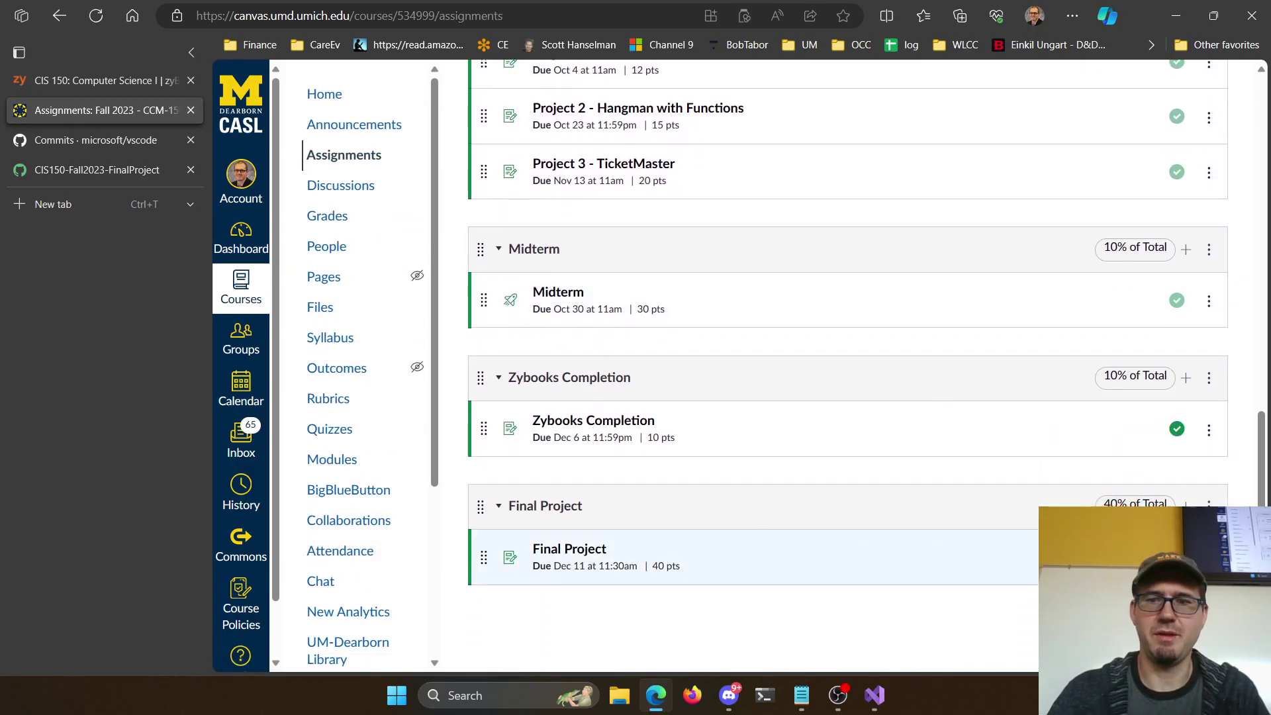
left_click(586, 553)
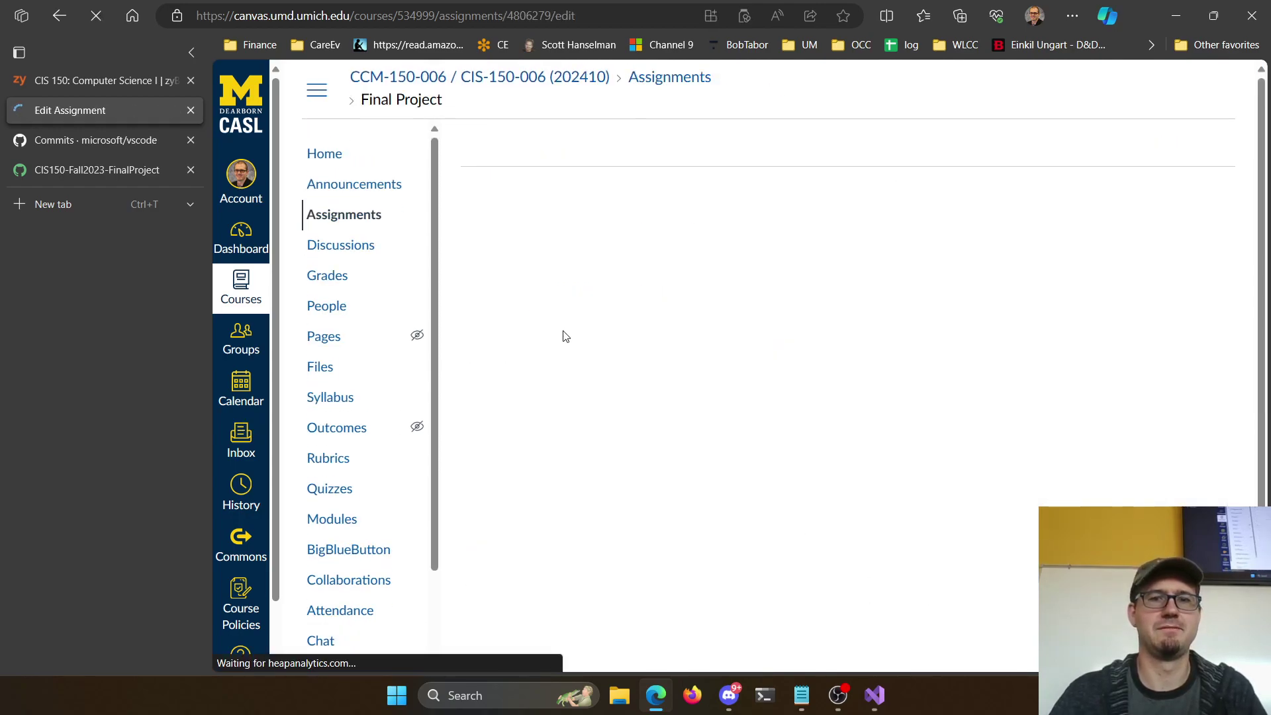
left_click(579, 417)
key("Return")
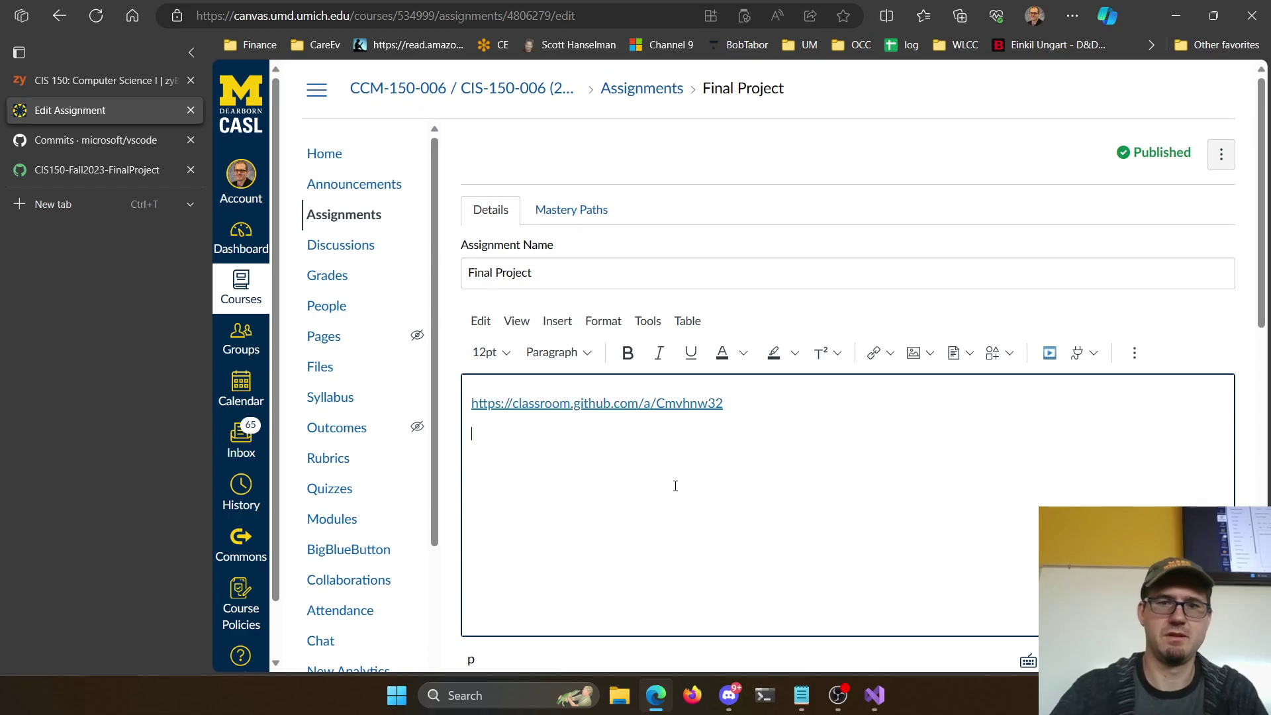
Set the submission type to Online with Website URL entry allowed
scroll(675, 486, "down", 10)
left_click(761, 284)
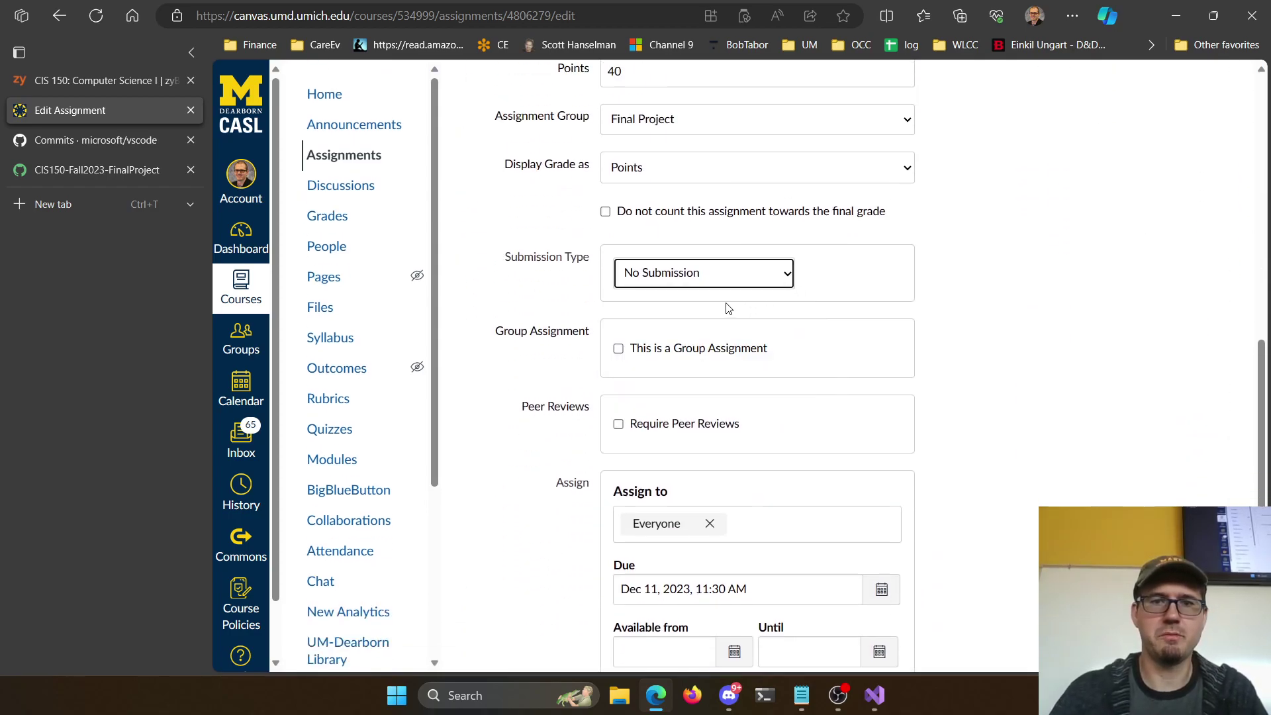
left_click(706, 319)
left_click(655, 388)
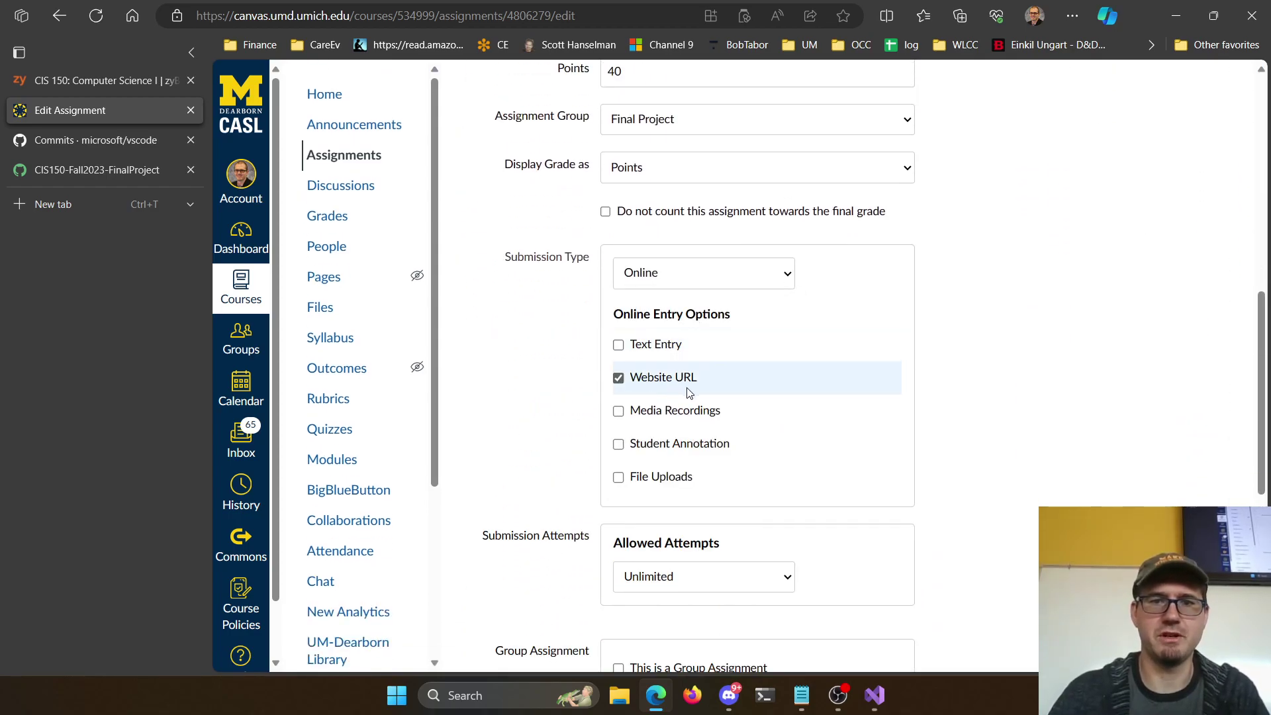
Add instructions: submit the repo URL, readme screenshots, and 10 commits over 10 days or no score
scroll(717, 463, "up", 10)
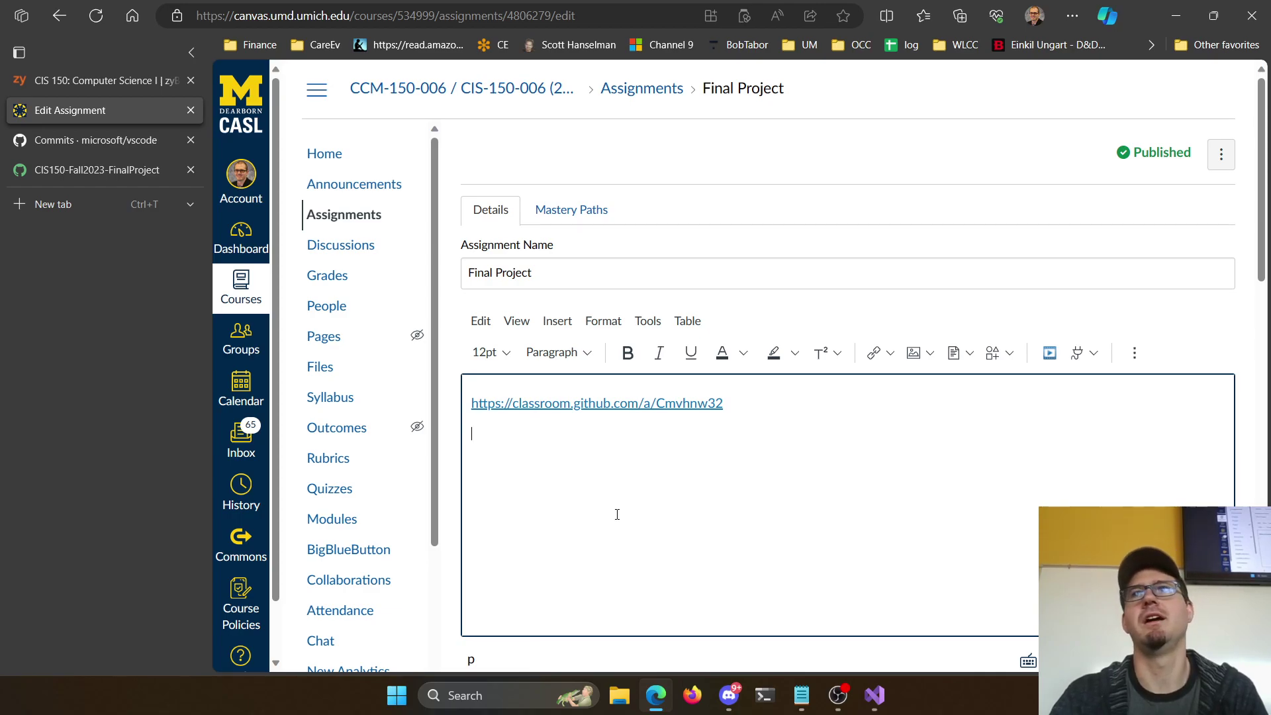
type("Please submit the URL to your rpposito")
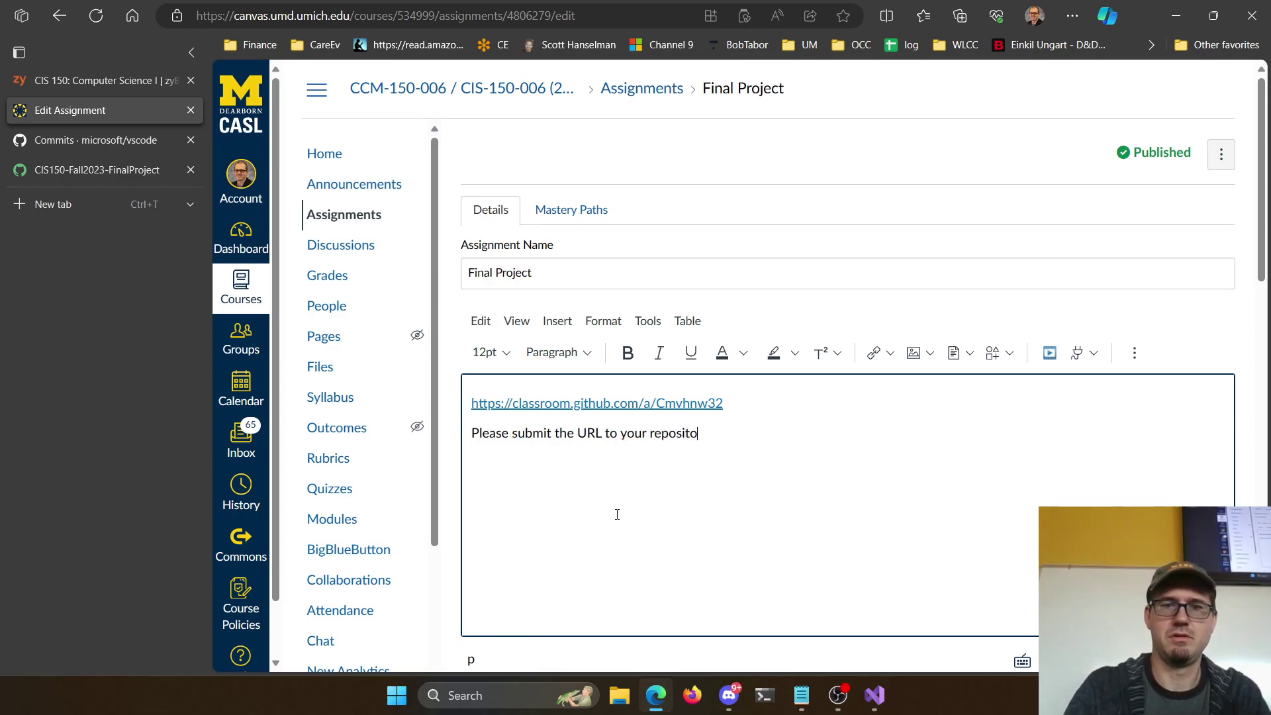
type("ry, include screen sho")
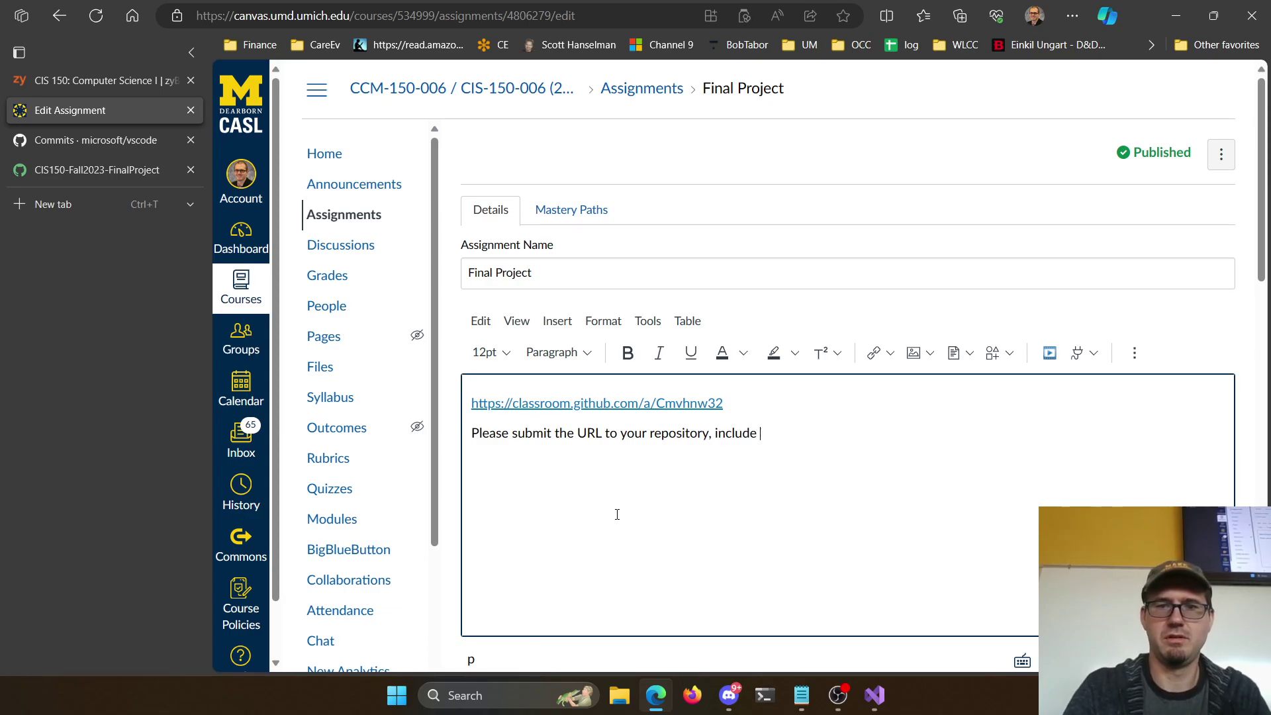
type("runn")
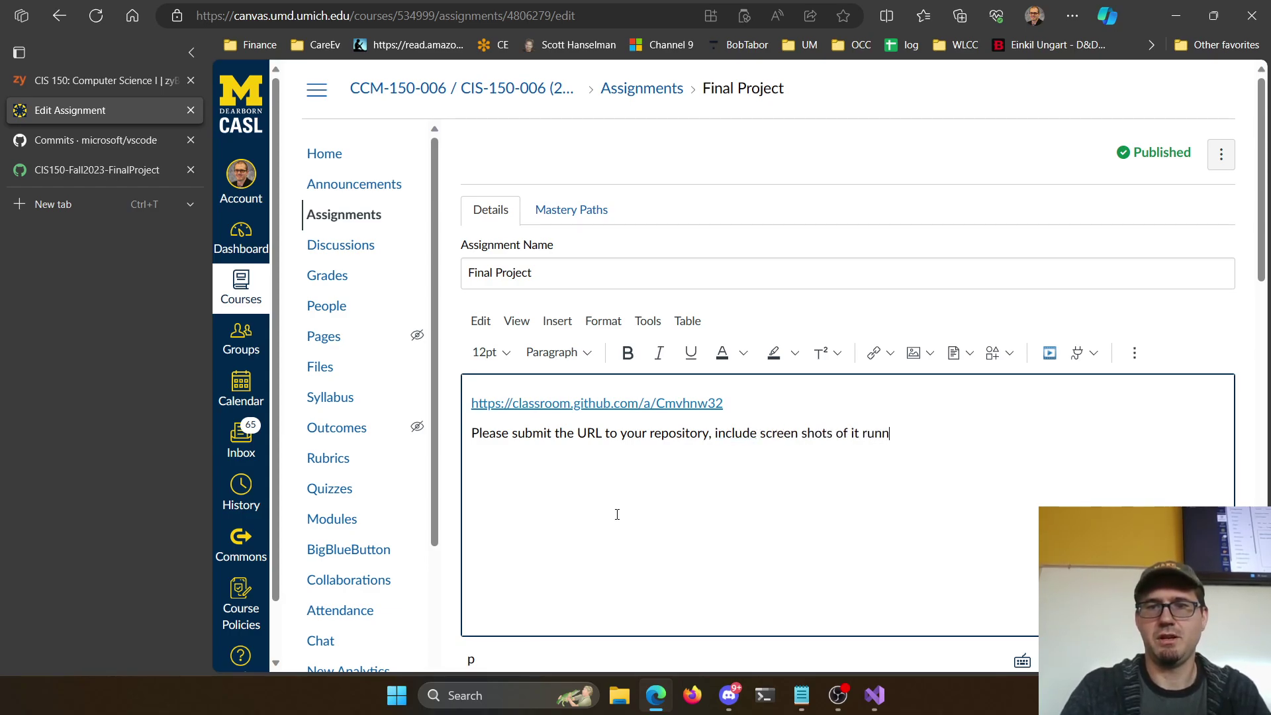
type("ing in the readme.")
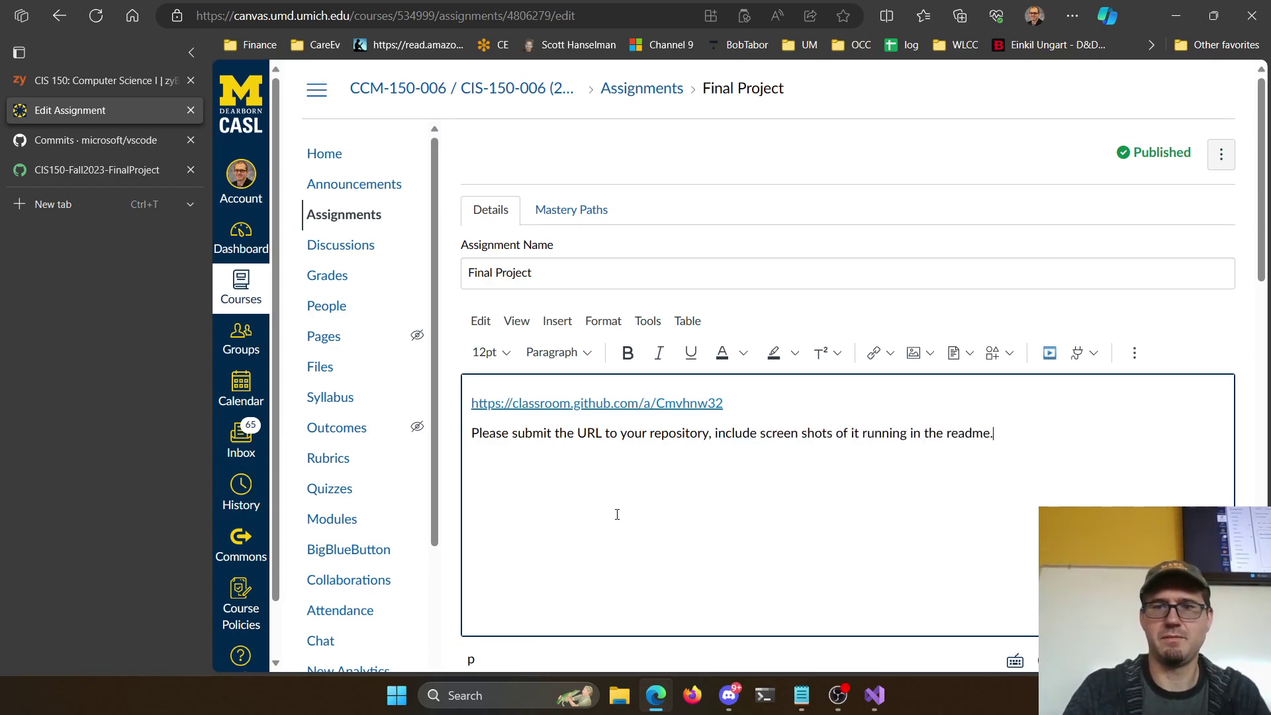
type("You MUST ")
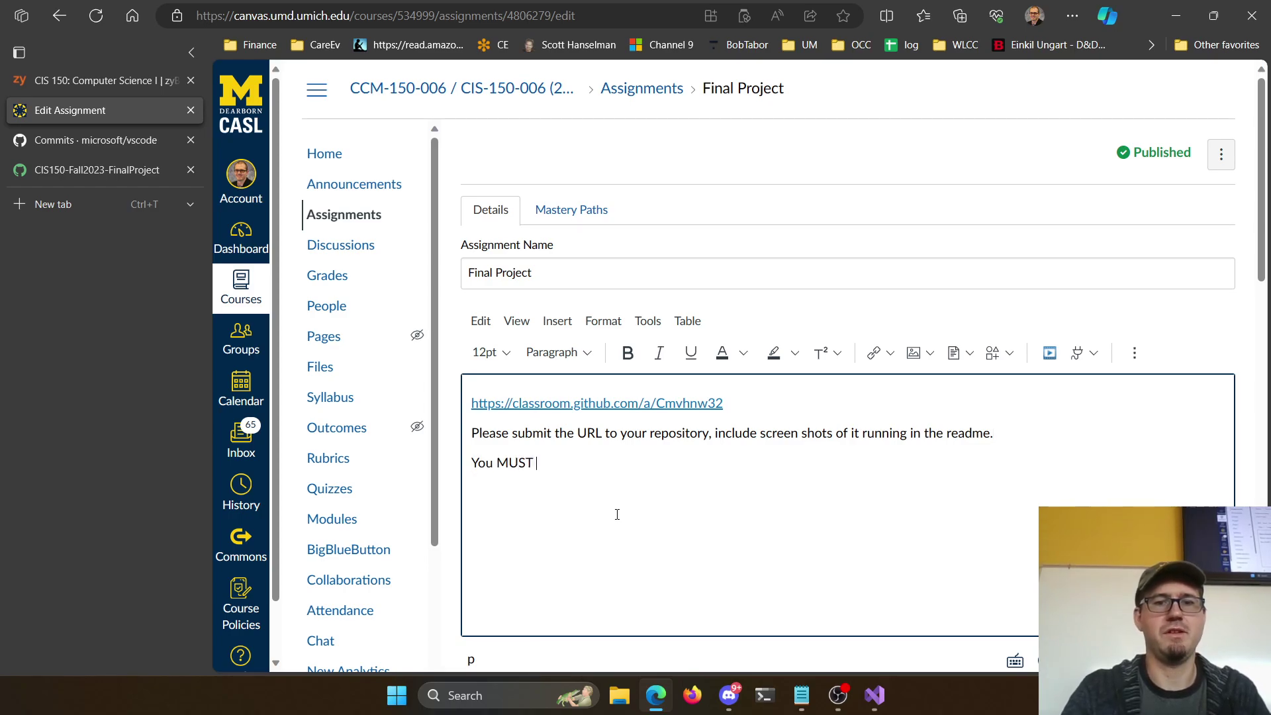
type("have at least 10 commits ")
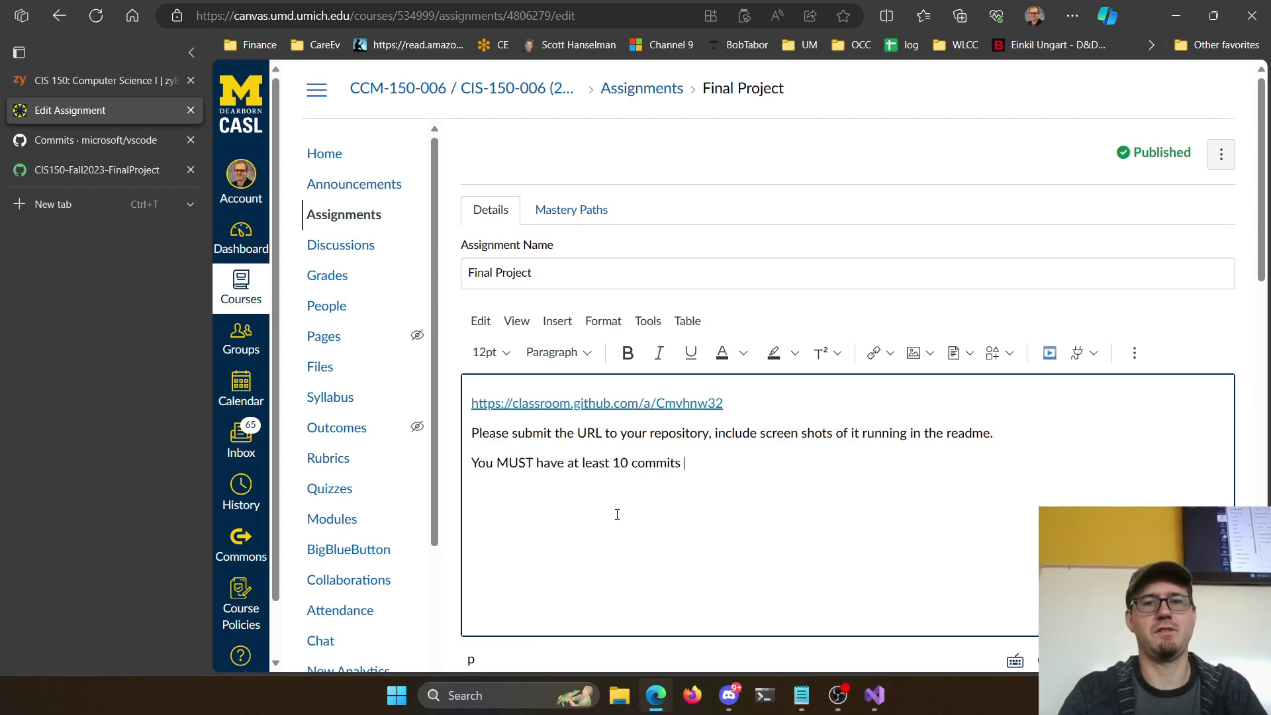
type("of working sof")
key("BackSpace")
key("BackSpace")
key("BackSpace")
type("cod")
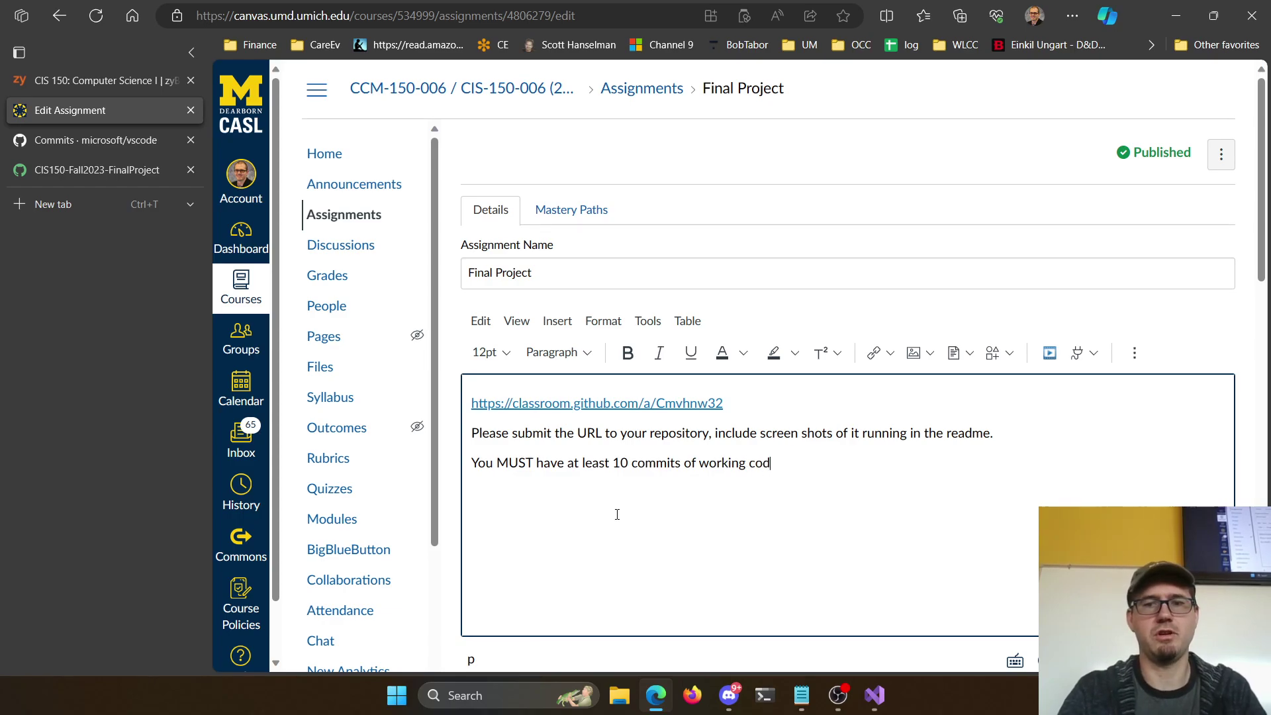
type("e over 10 separate ")
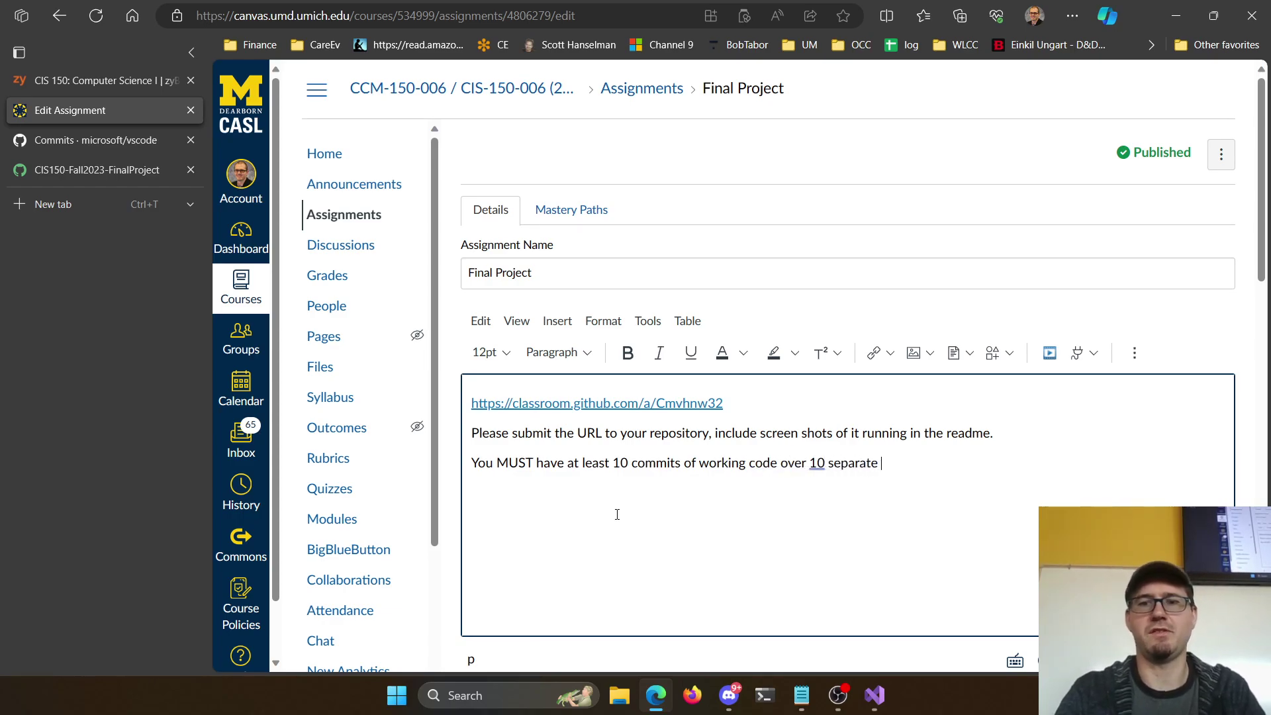
type("days.")
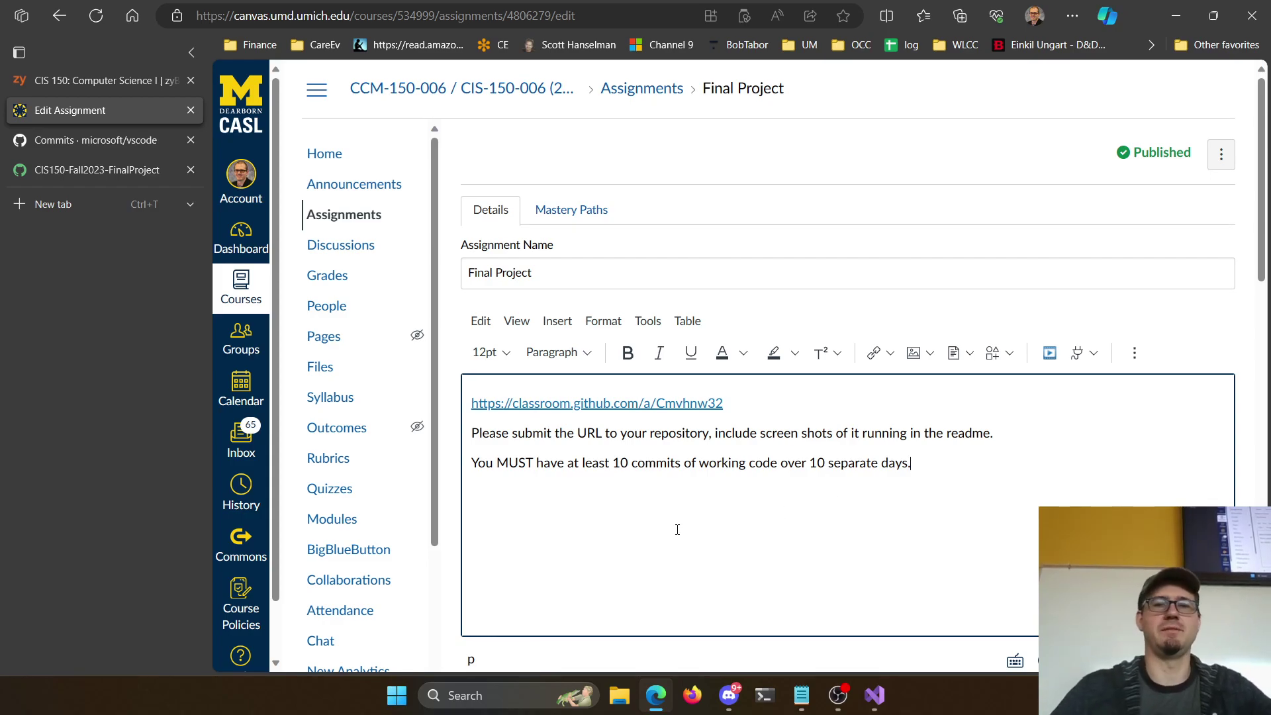
type("wi")
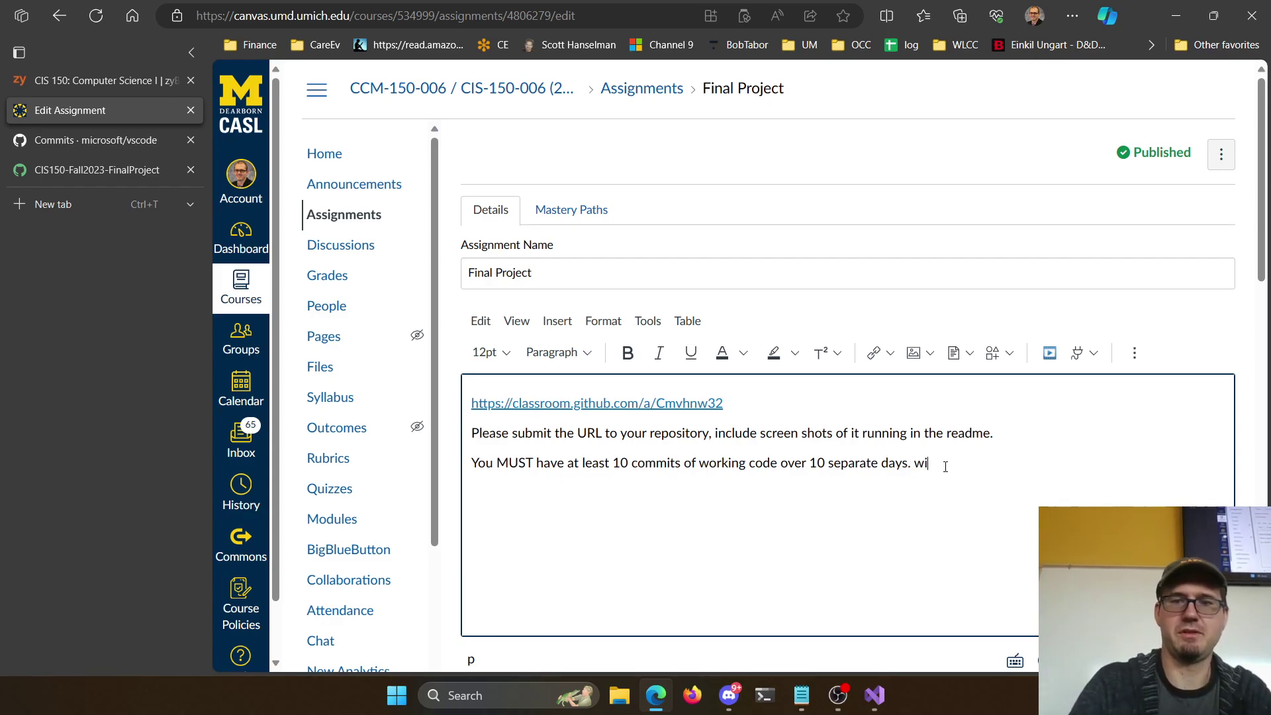
type("thout the 10 commits o")
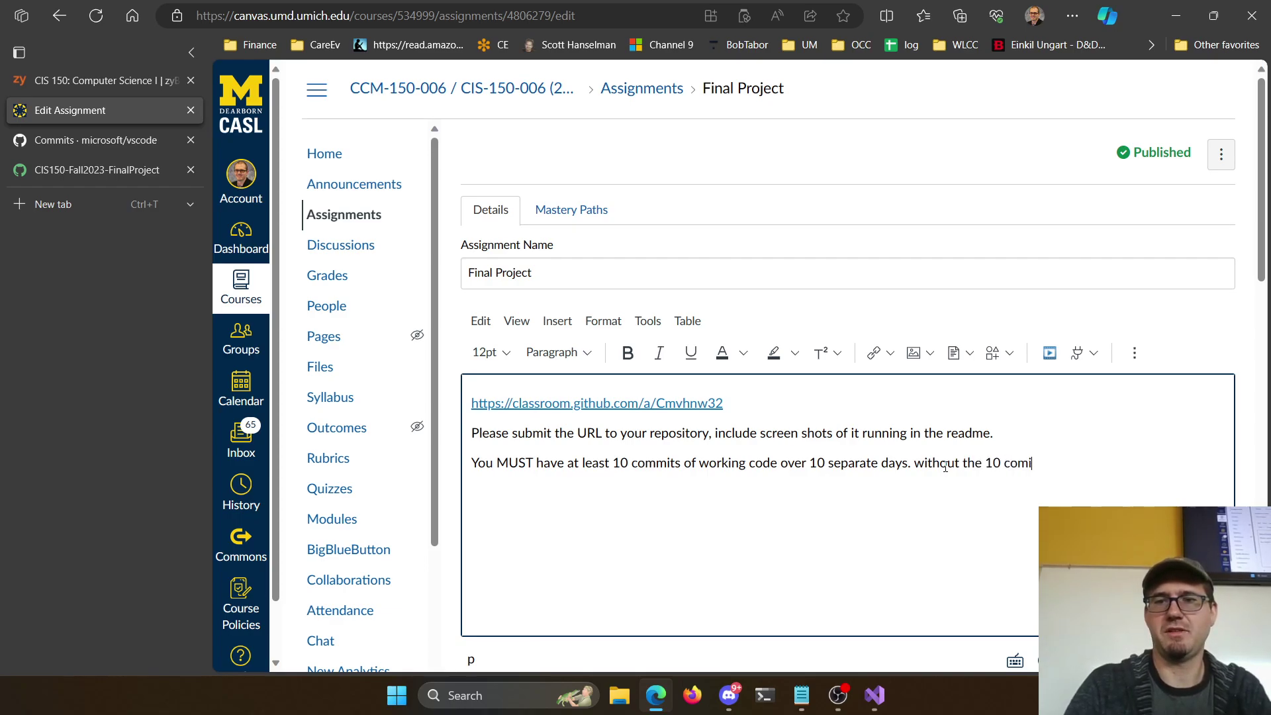
type("ver 10 days ")
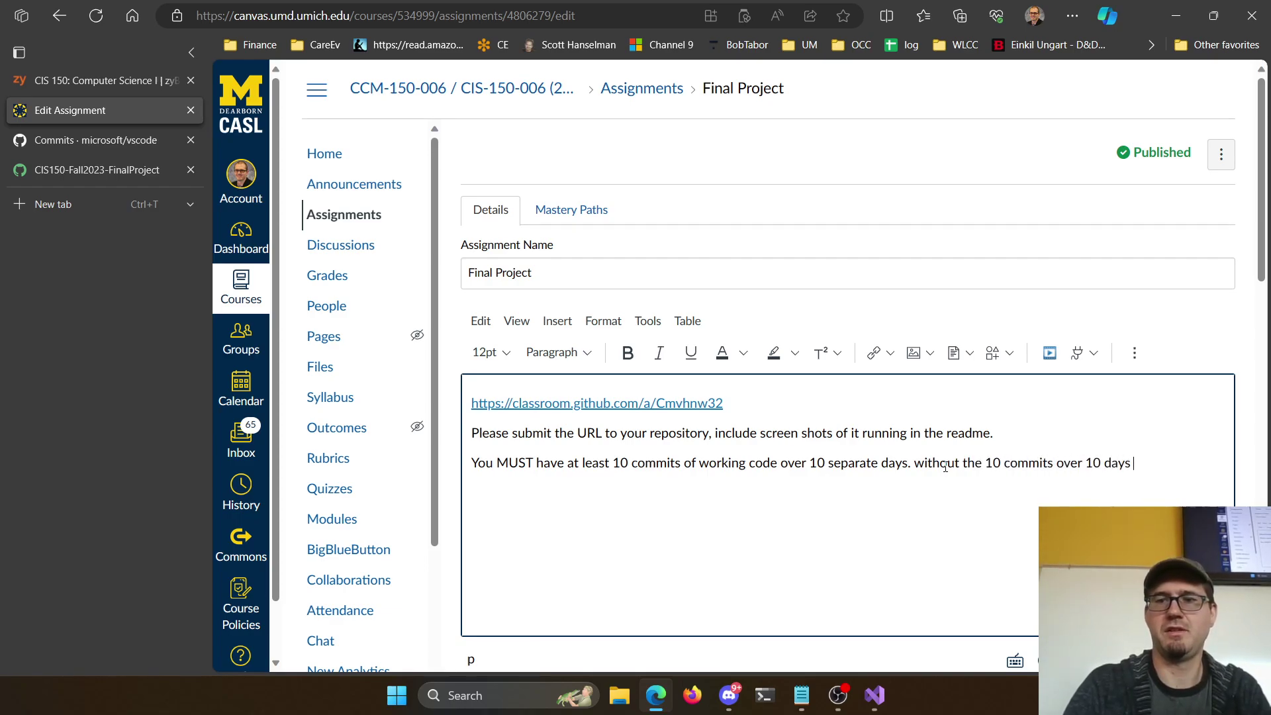
type("you will NOT get a score.")
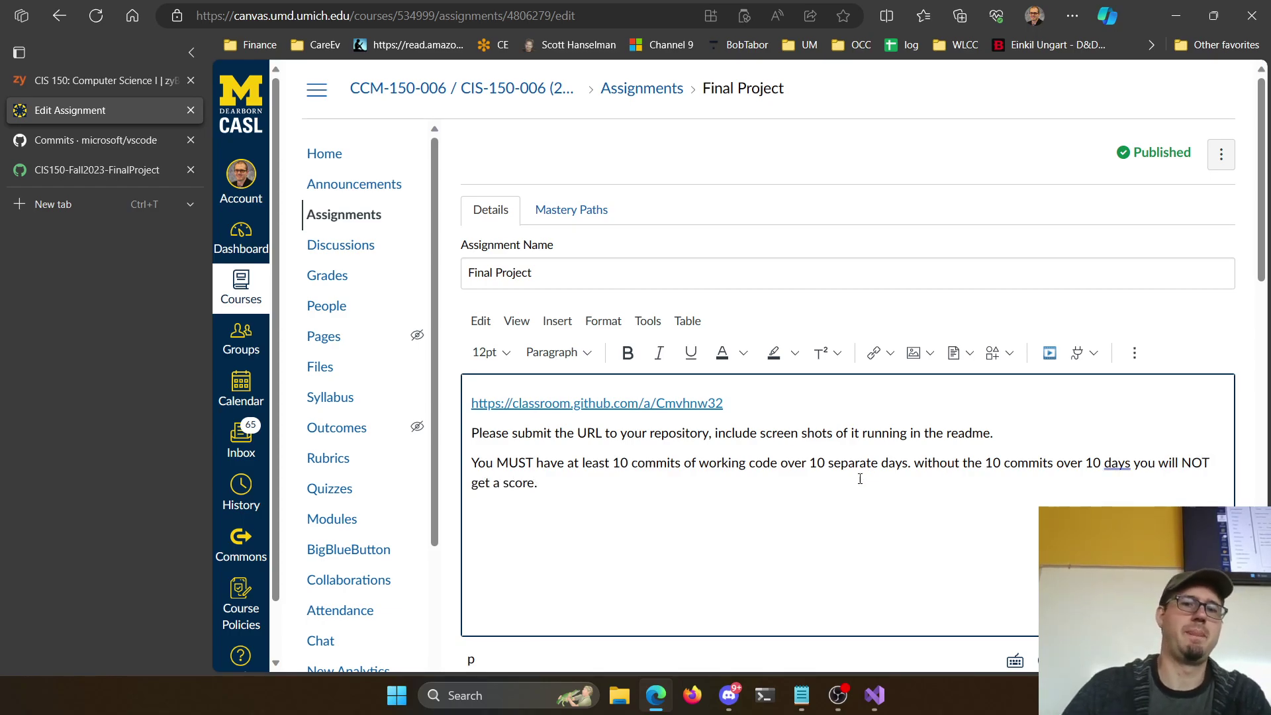
triple_click(610, 508)
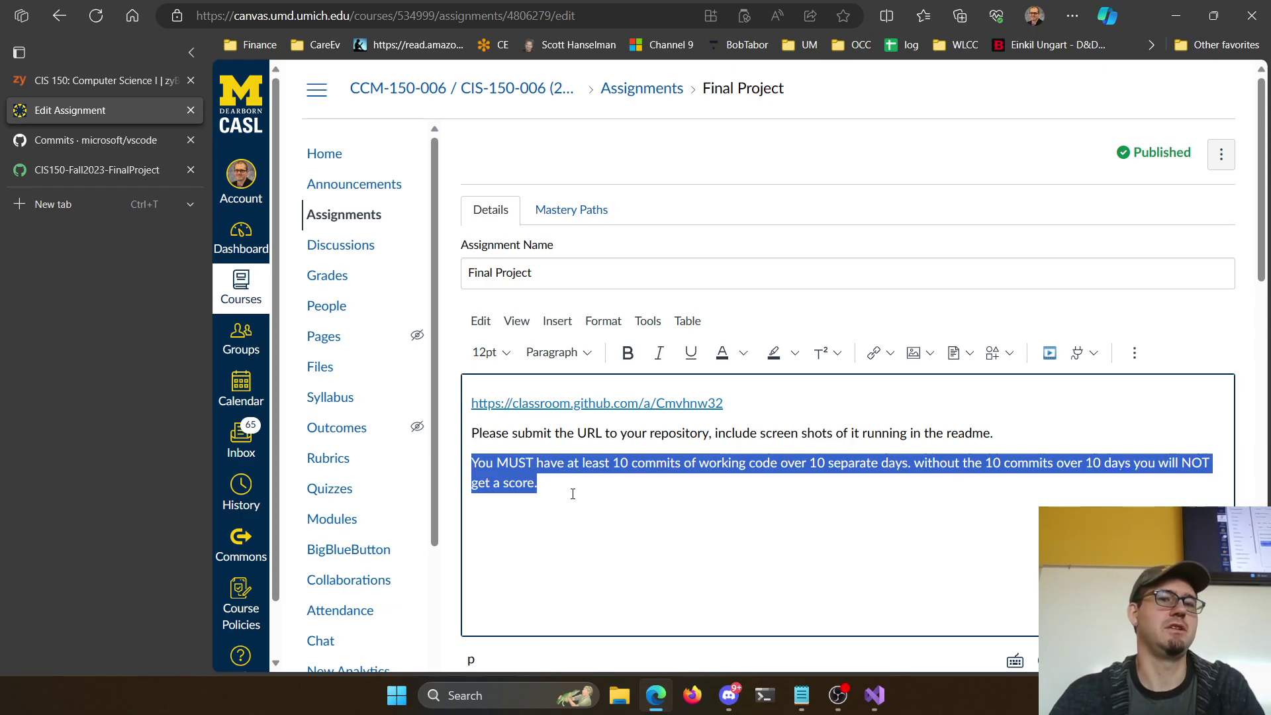
left_click(552, 483)
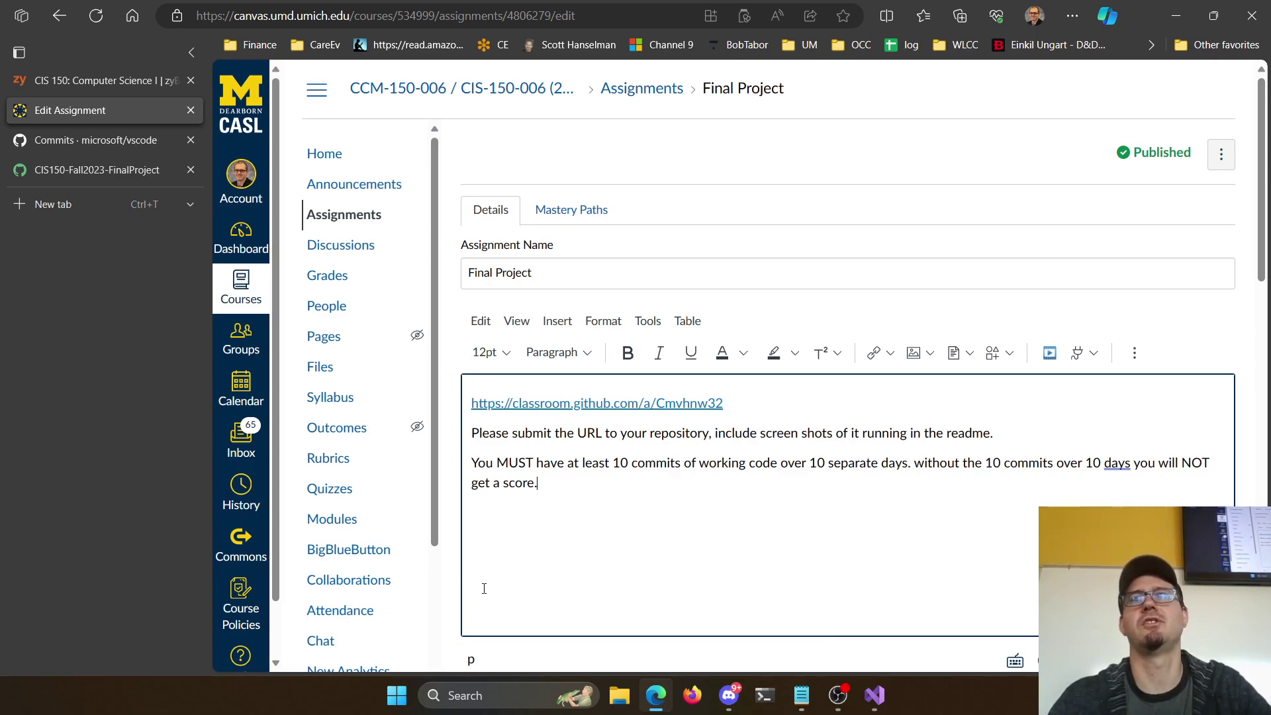
triple_click(555, 499)
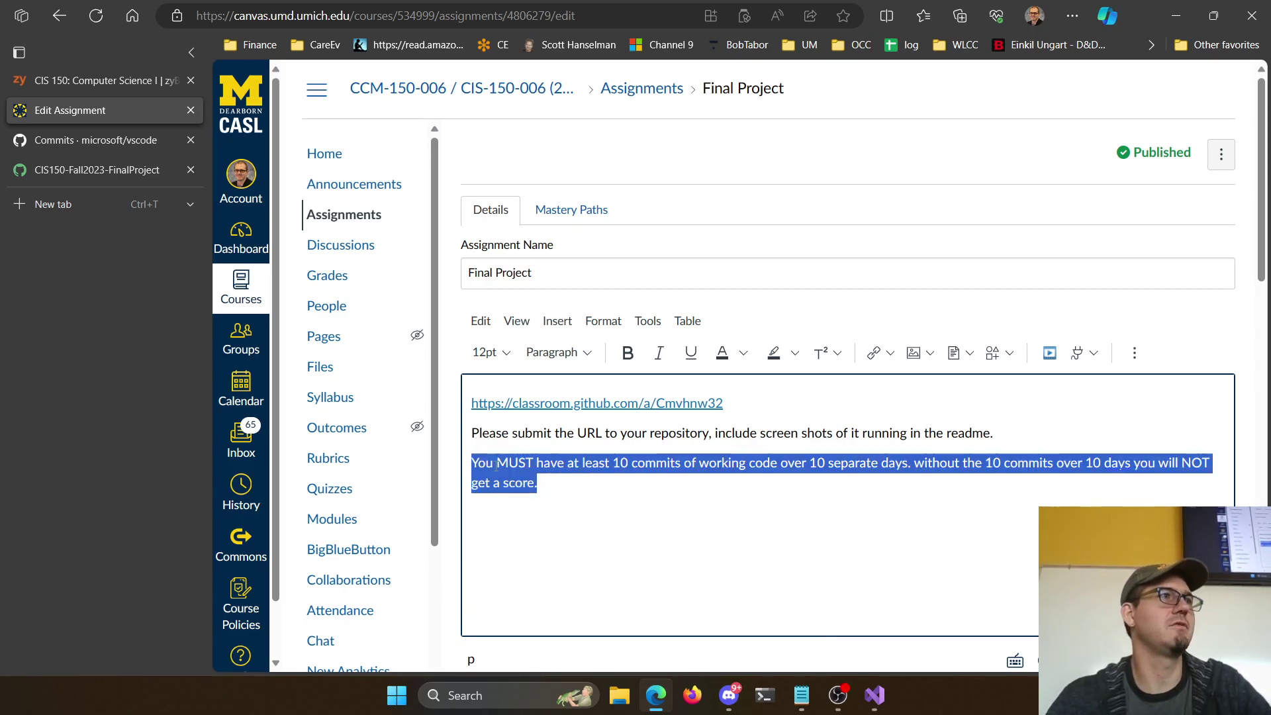
left_click(838, 482)
left_click_drag(698, 461, 713, 494)
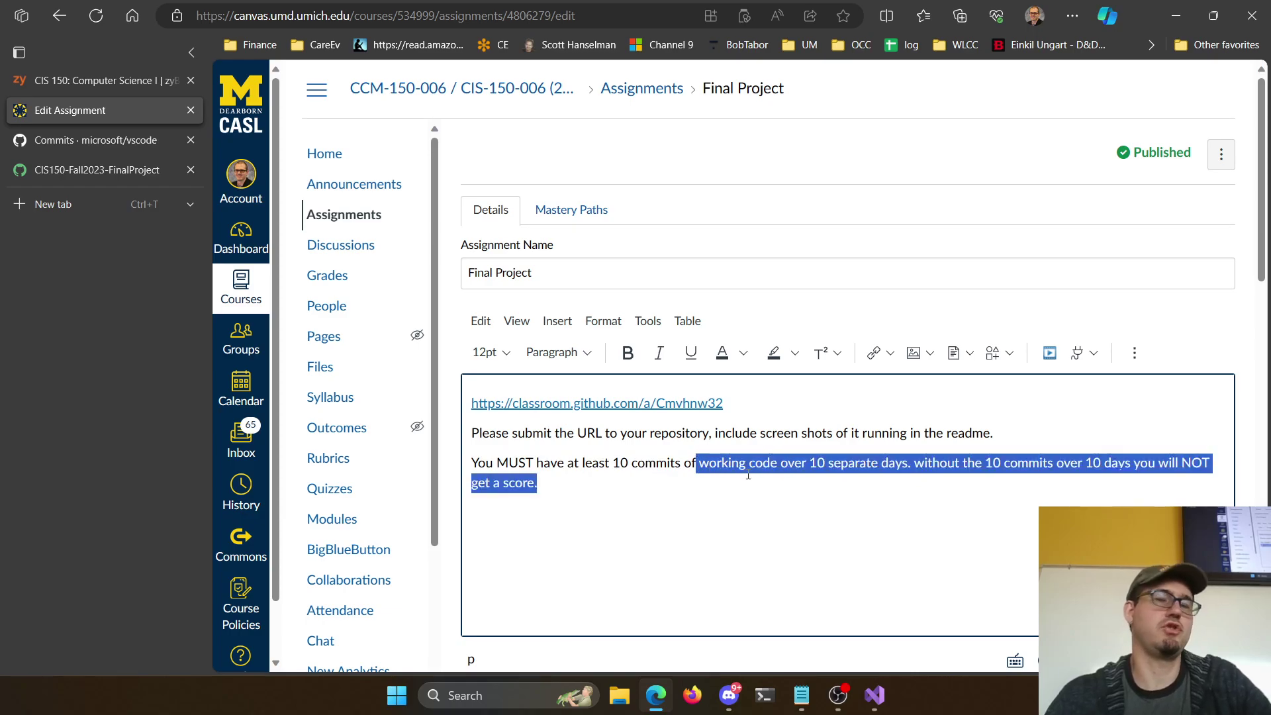
left_click(570, 492)
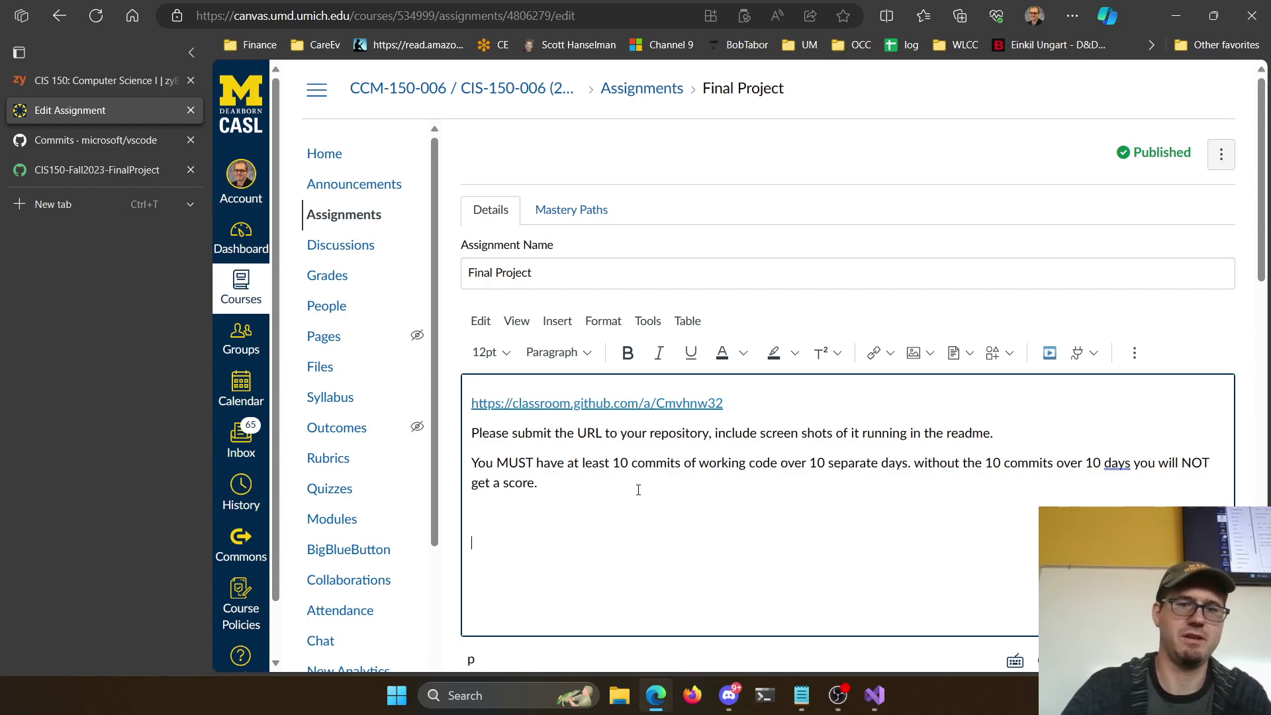
Describe writing a basic Monopoly on a 10x10, 40-space board, and start the blanks-for-chance sentence
key("Return")
key("Return")
type("Write ")
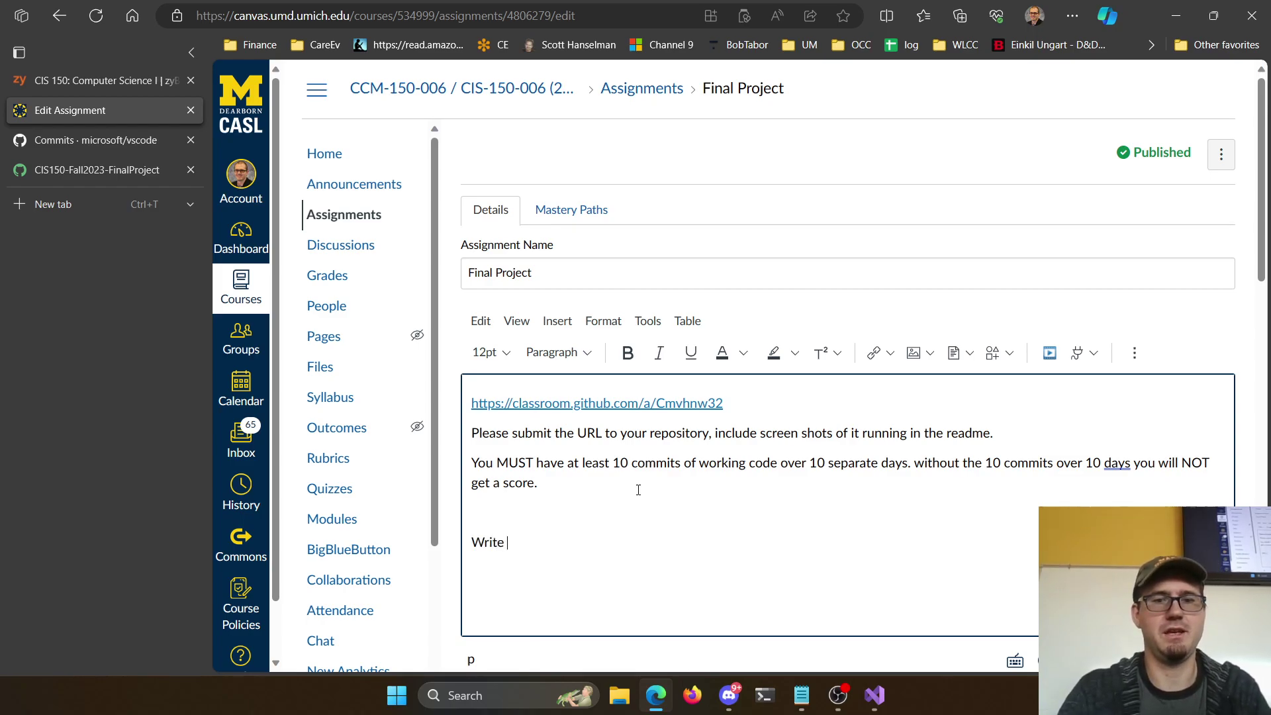
type("a basic version of Monol")
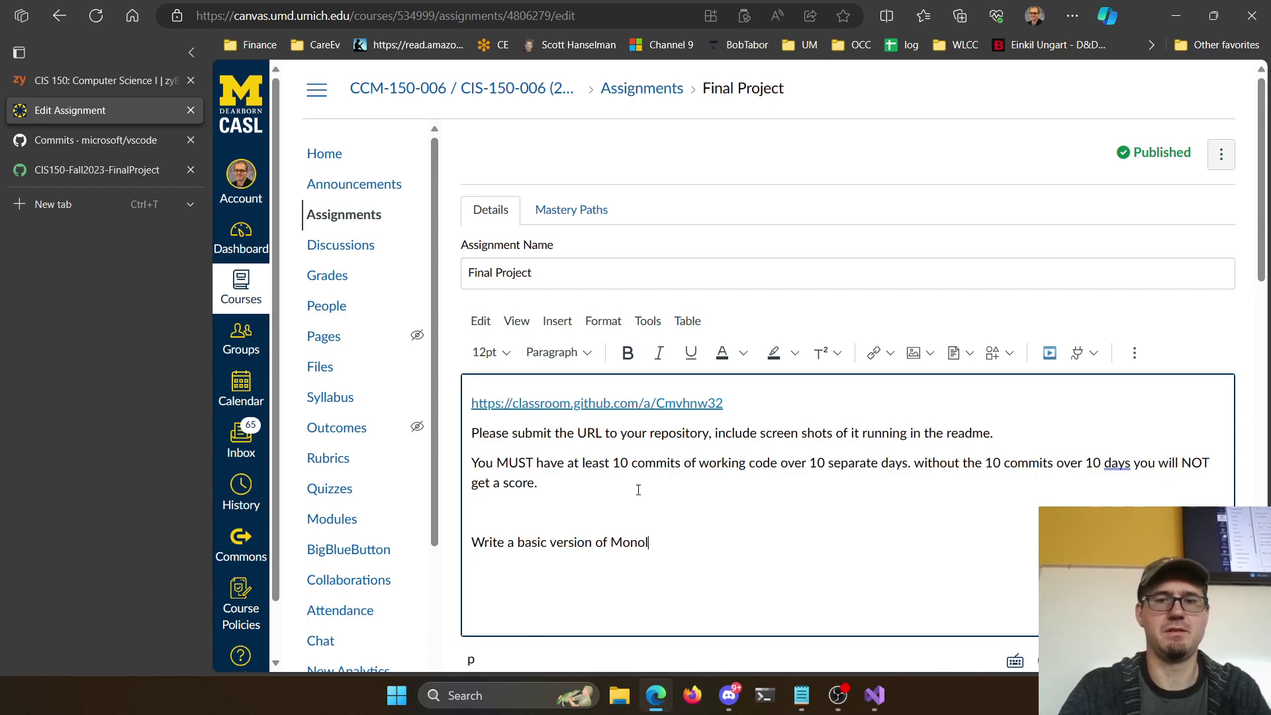
key("BackSpace")
type("poly")
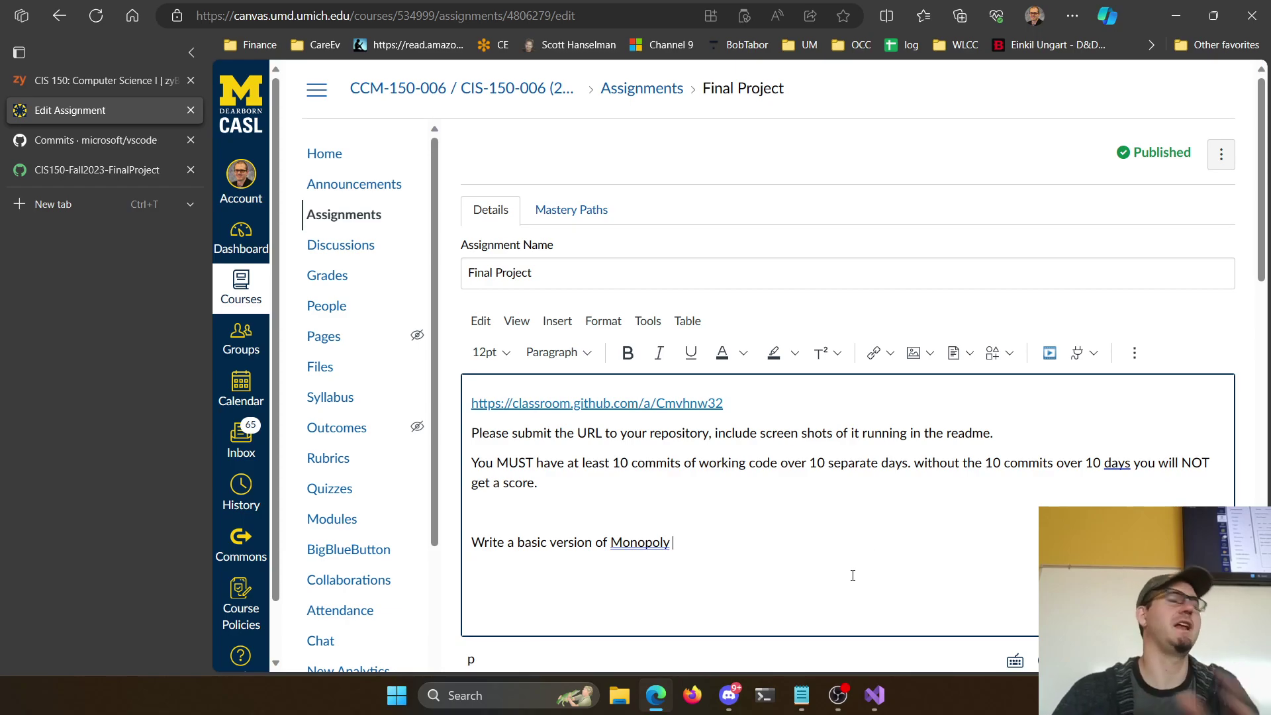
type(". We'")
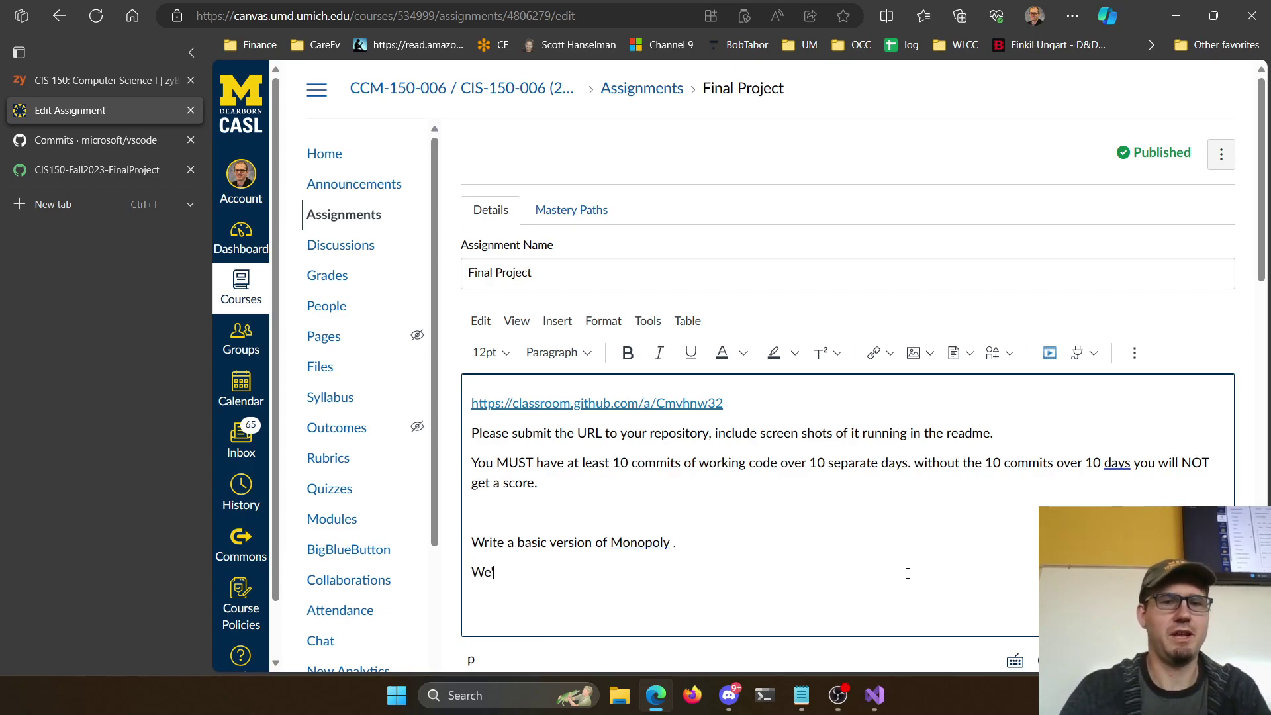
type("re going to have")
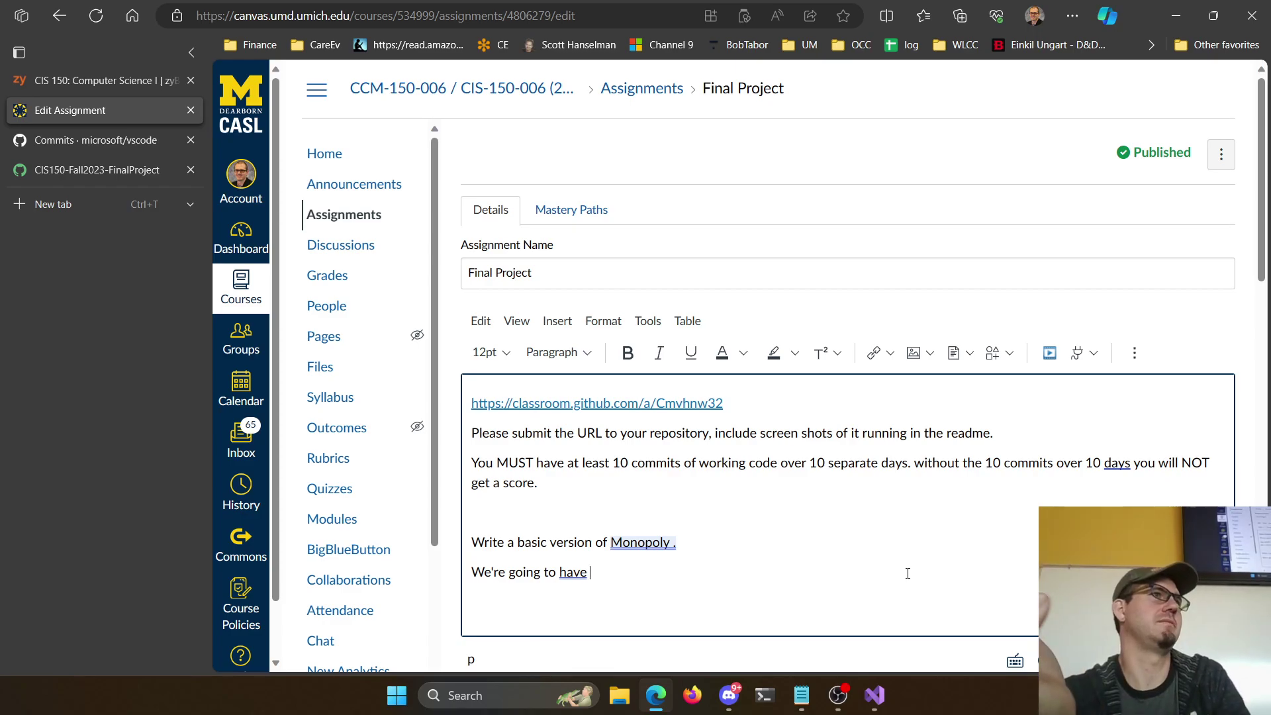
type("the 10x10 board")
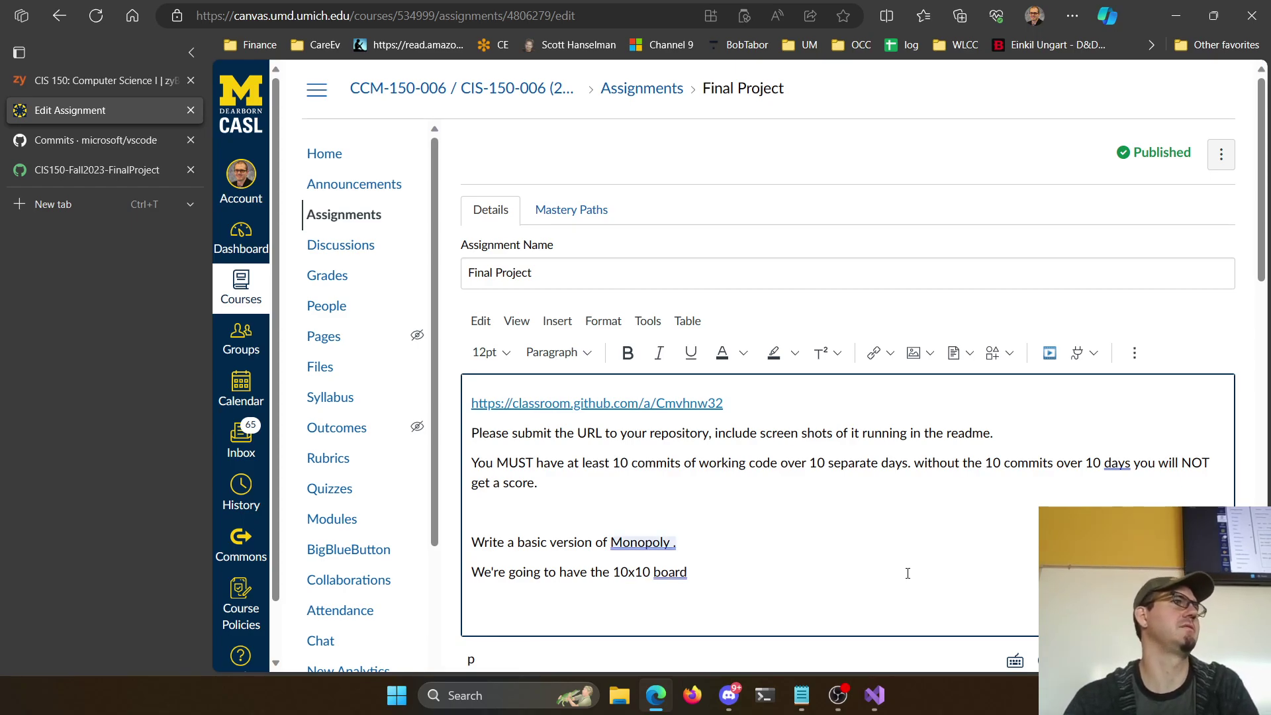
type(", just 40 spaces")
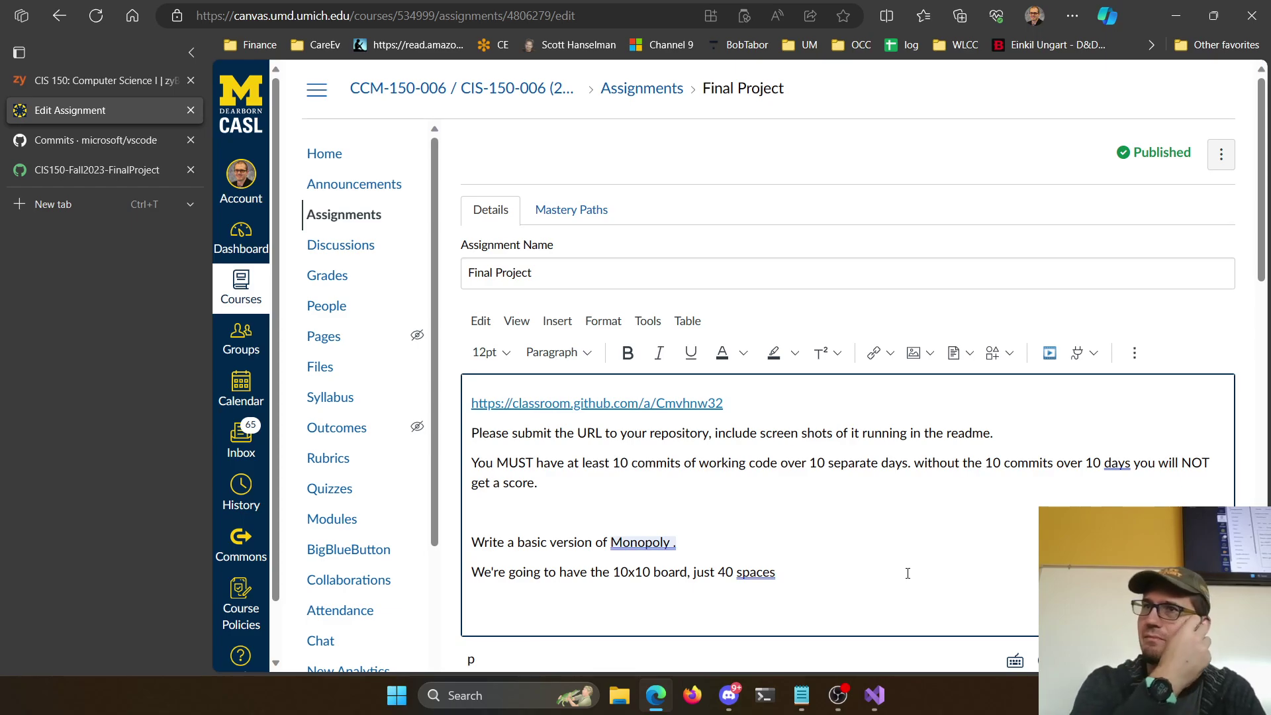
type(".")
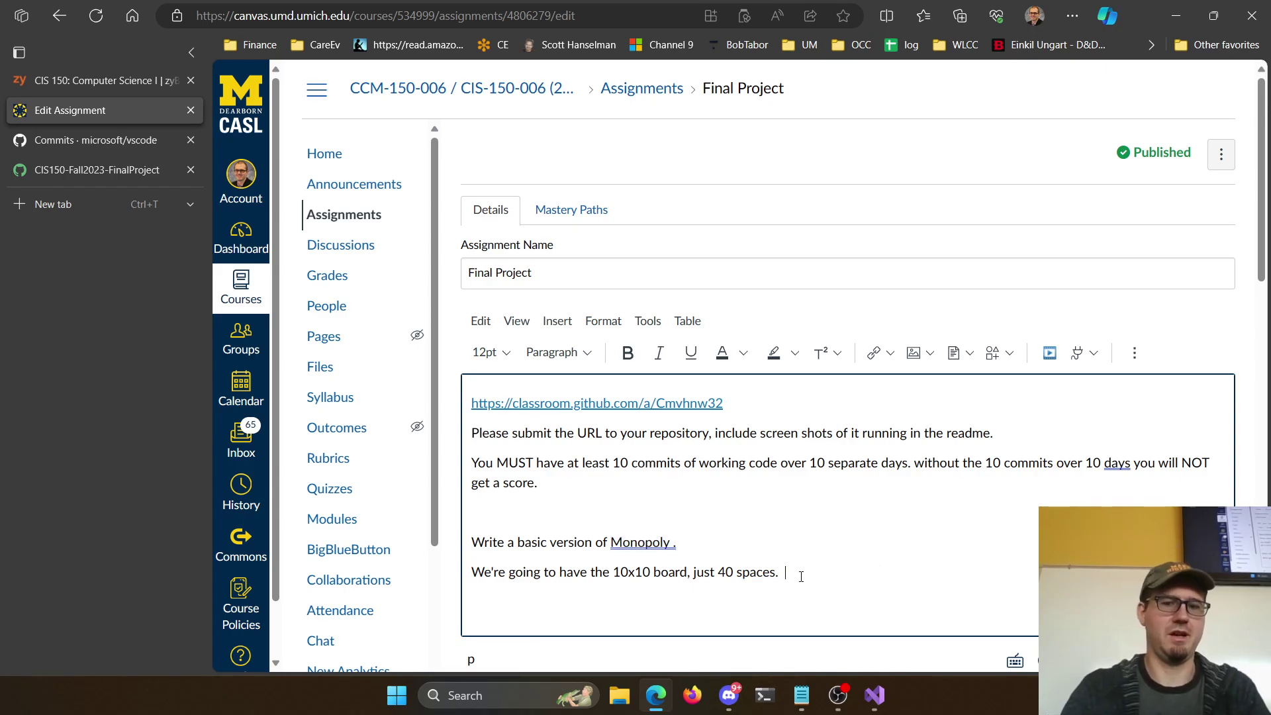
type("Have blanks i")
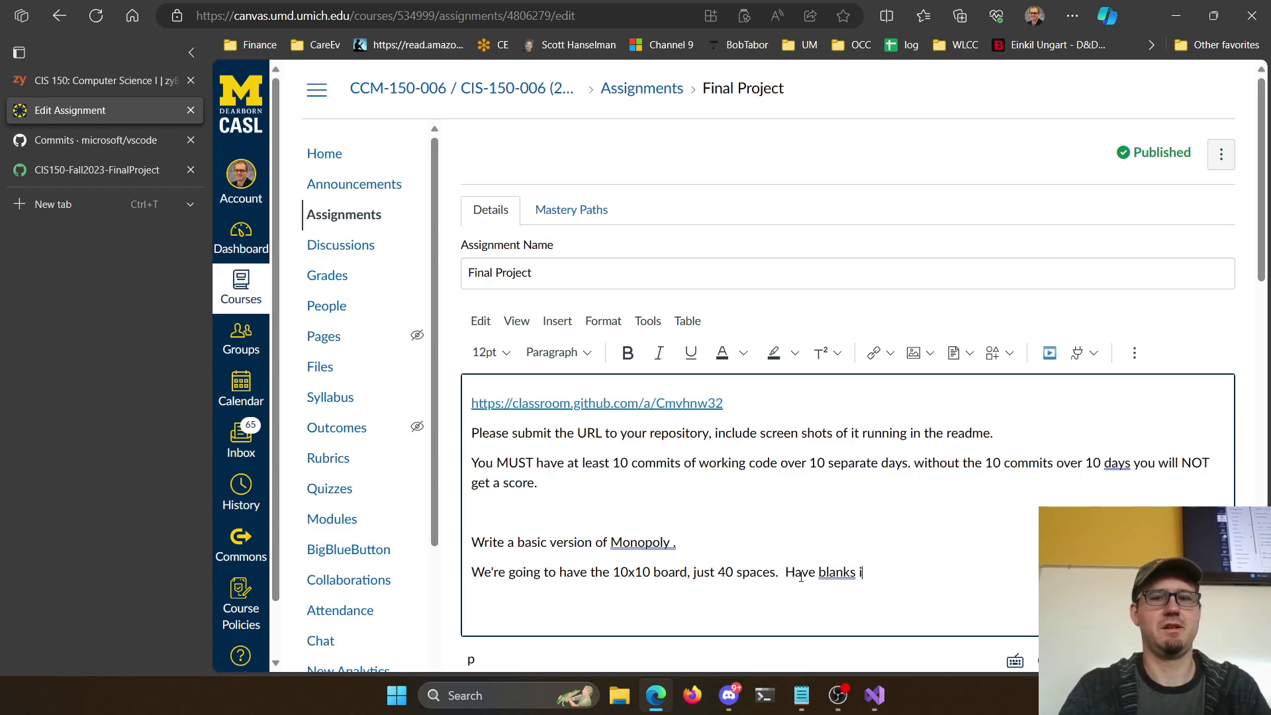
type("nstead of chance a")
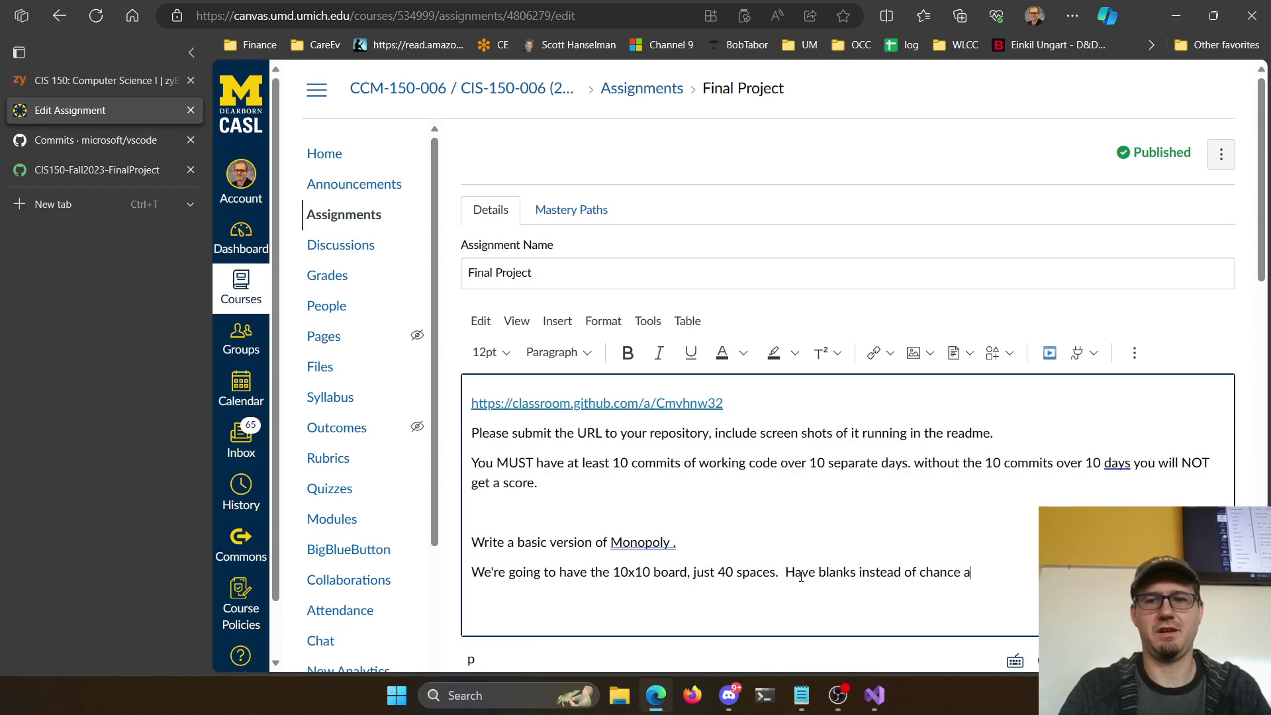
type("nd commun")
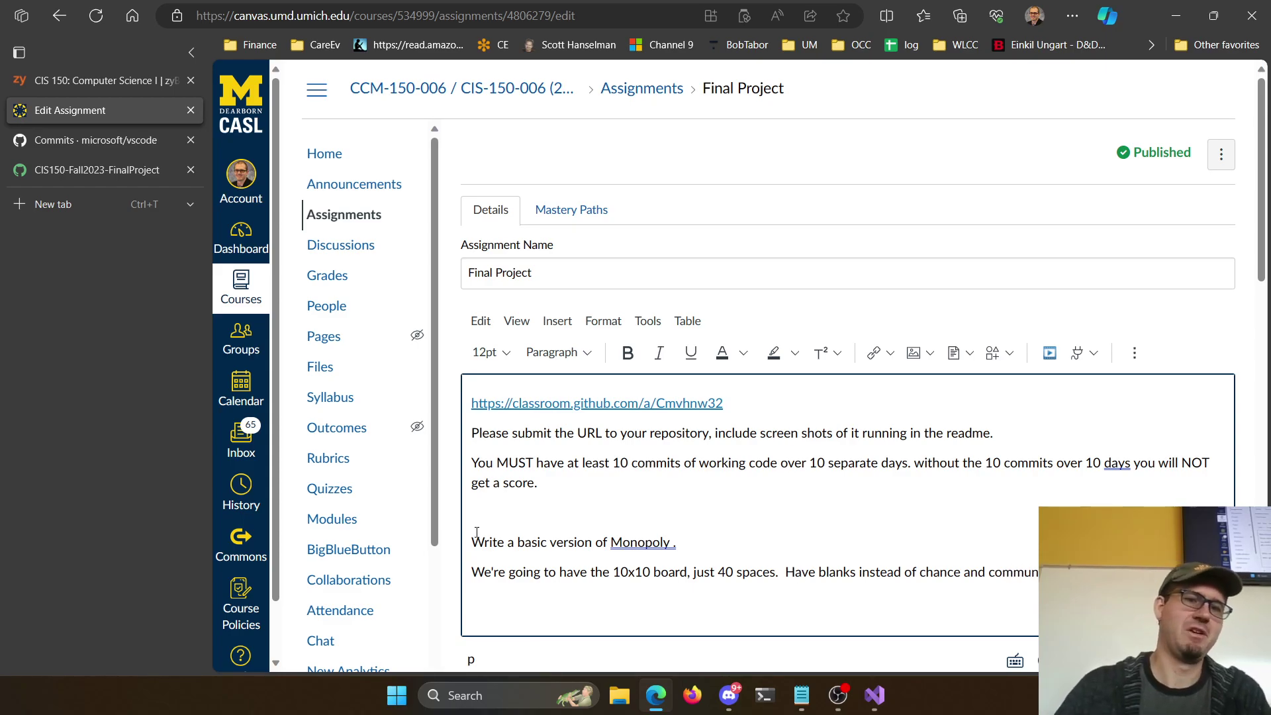
scroll(492, 533, "down", 2)
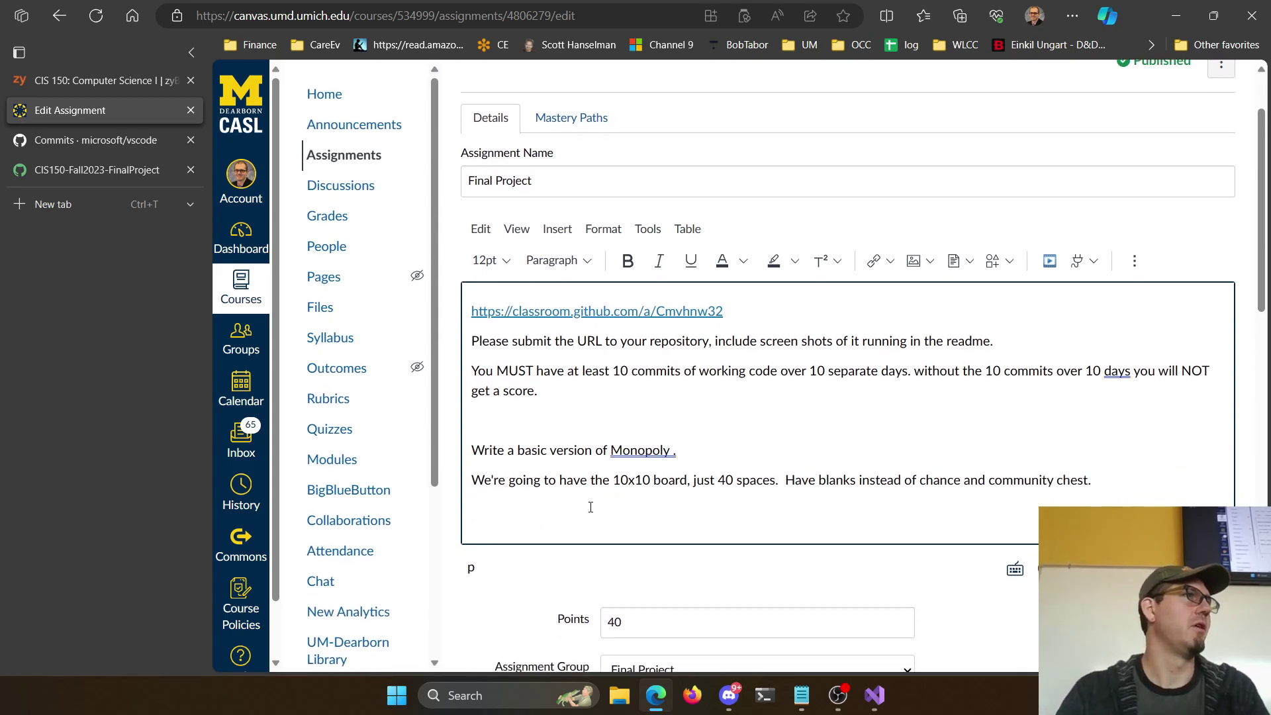
Add the line 'When the program starts, ask the player if they want a new game or to load a game.'
type("We're")
key("BackSpace")
key("BackSpace")
key("BackSpace")
key("BackSpace")
key("BackSpace")
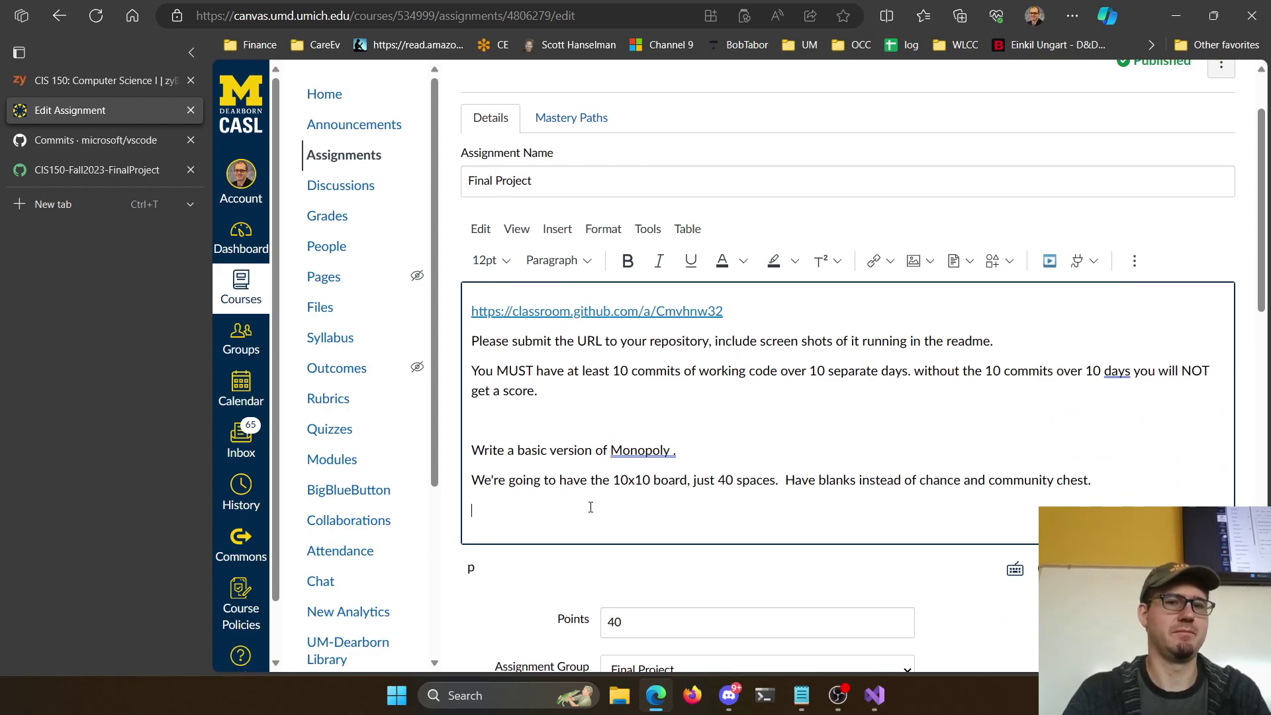
key("Return")
type("When the program a")
key("BackSpace")
type("starts, the")
key("BackSpace")
key("BackSpace")
key("BackSpace")
type("ask the pl")
key("BackSpace")
key("BackSpace")
key("BackSpace")
key("BackSpace")
key("BackSpace")
key("BackSpace")
type("the player if they want a enw")
key("BackSpace")
key("BackSpace")
key("BackSpace")
type("new game or to load a game.")
key("Return")
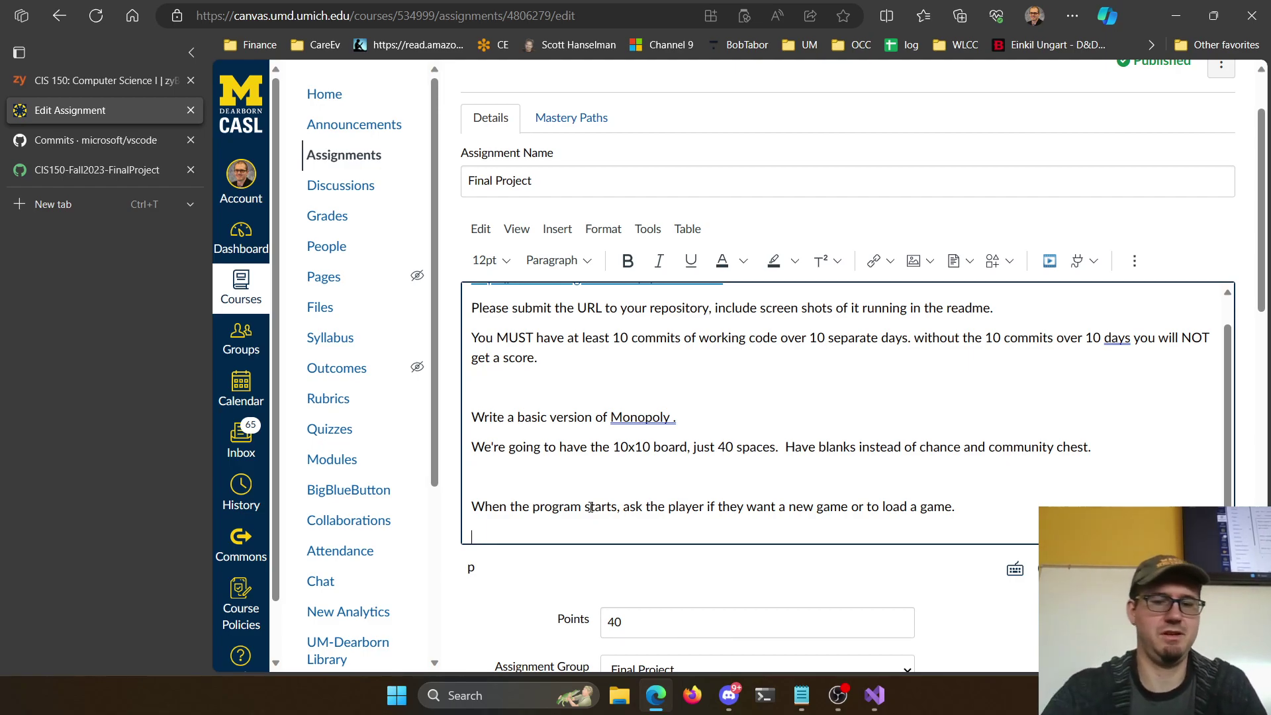
Append '( probably do save/load later )' and add 'For new game, ask how many players, 2-8'
key("BackSpace")
type("( probably do ")
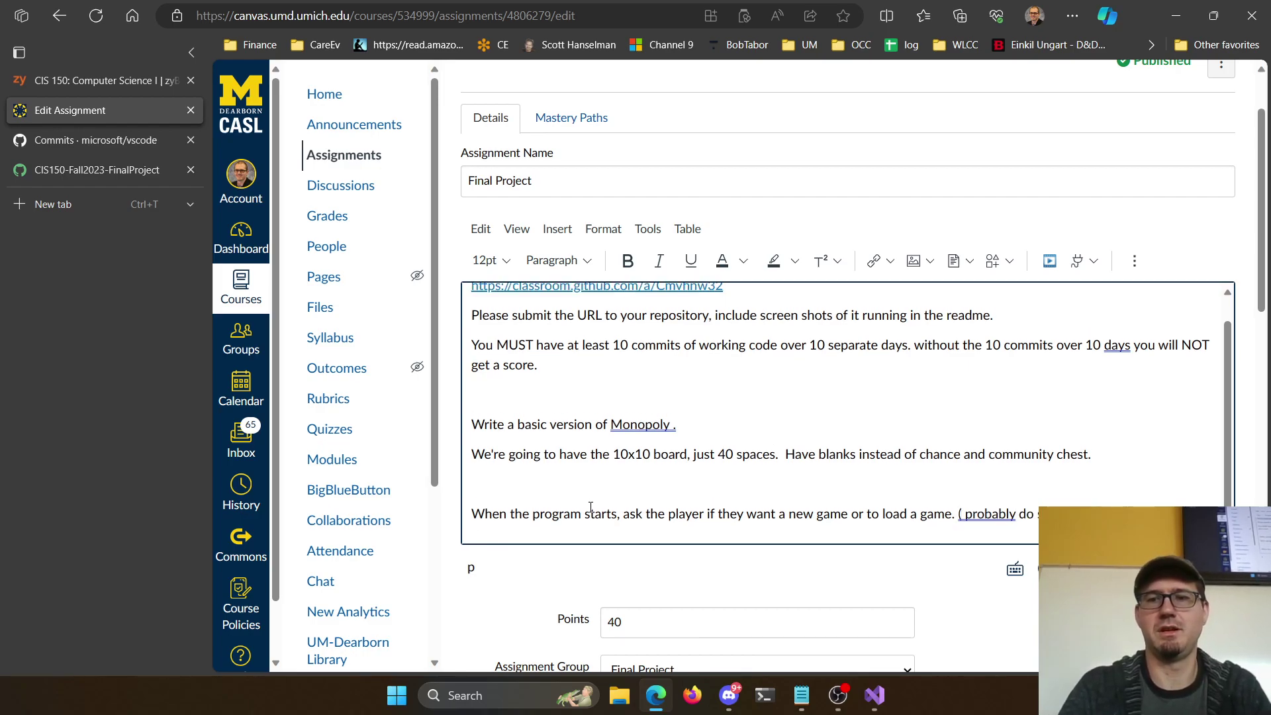
type("save/load later )")
key("Return")
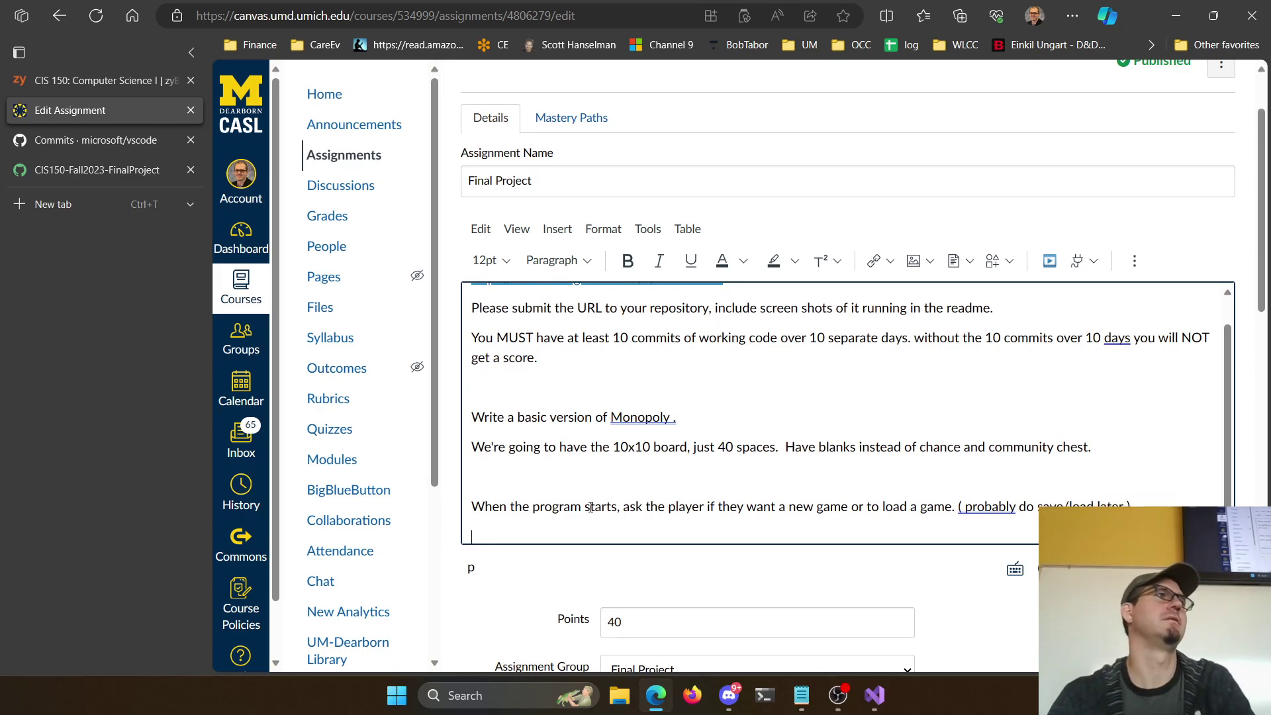
type("For new game")
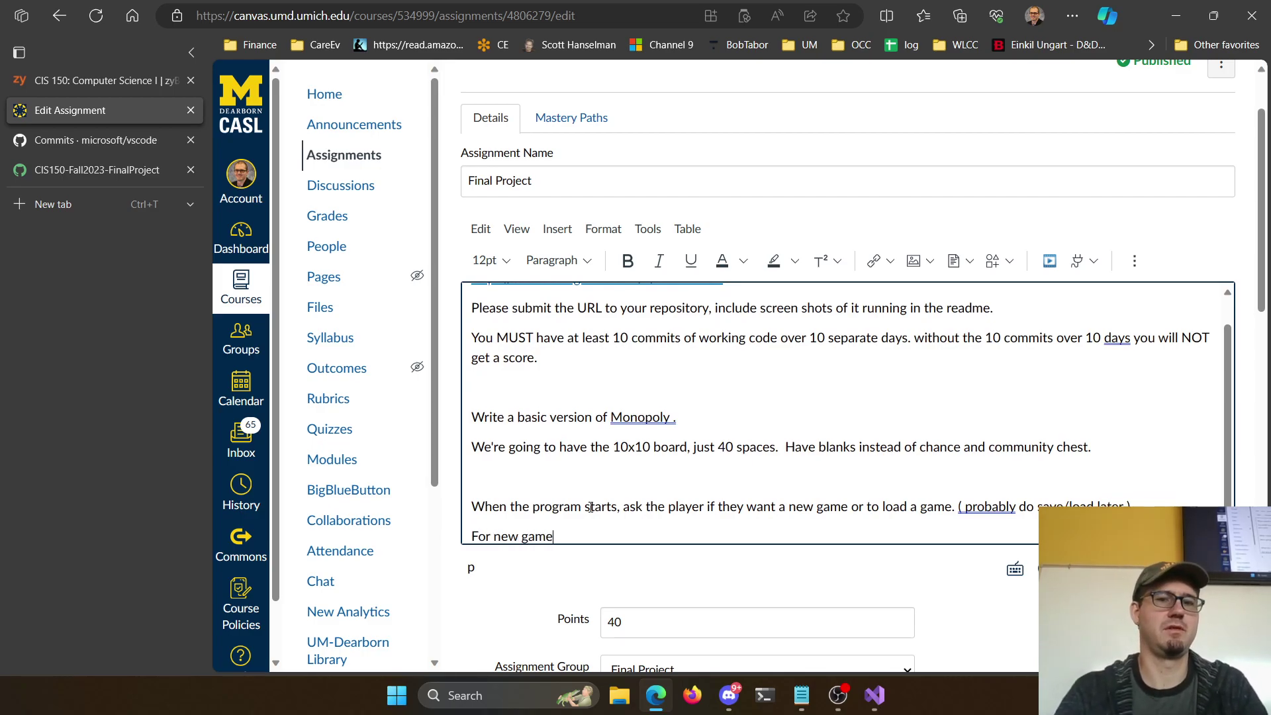
type(", ask how many pla")
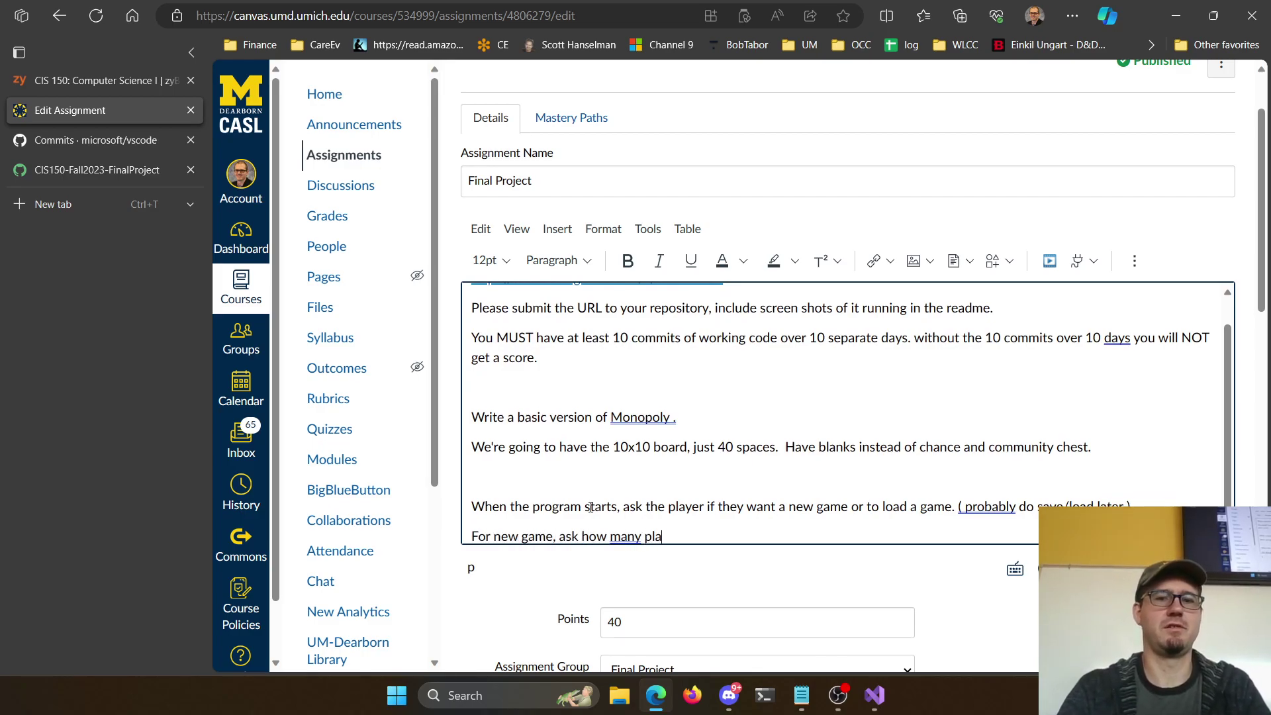
type("yers, 2-8")
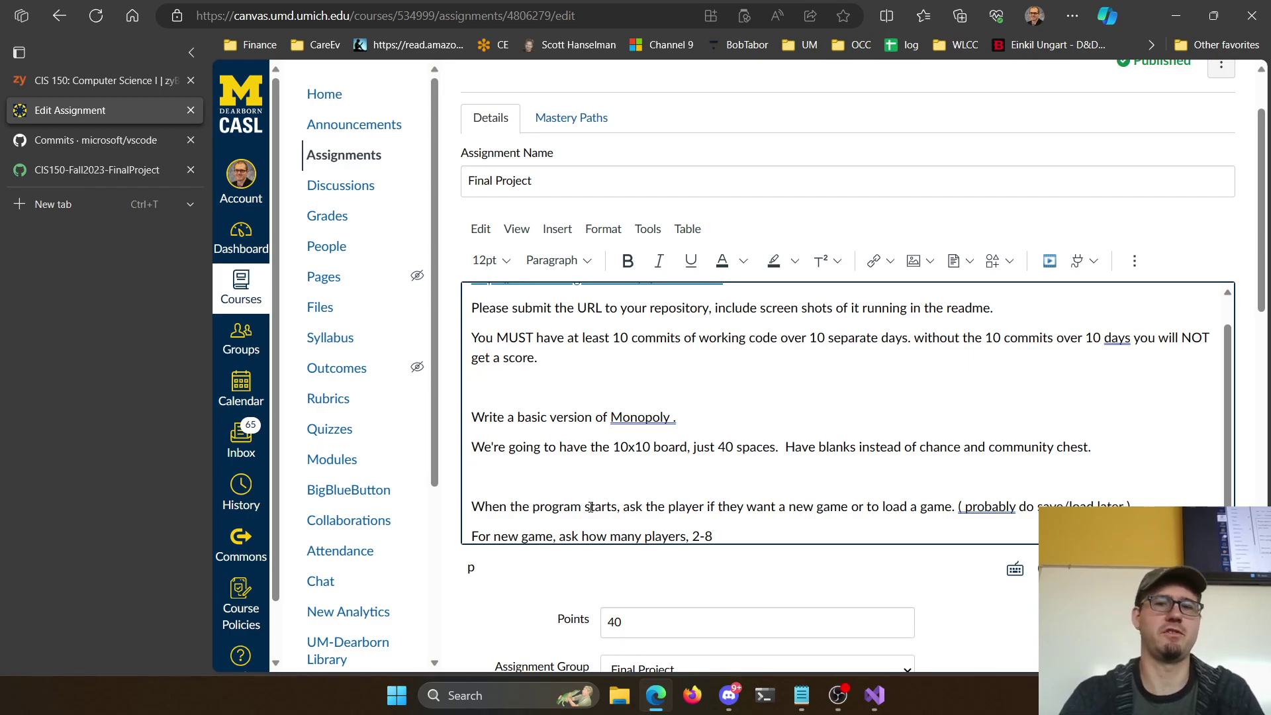
Add the line 'Each player starts with $200 and on the Go space ( start )'
key("Return")
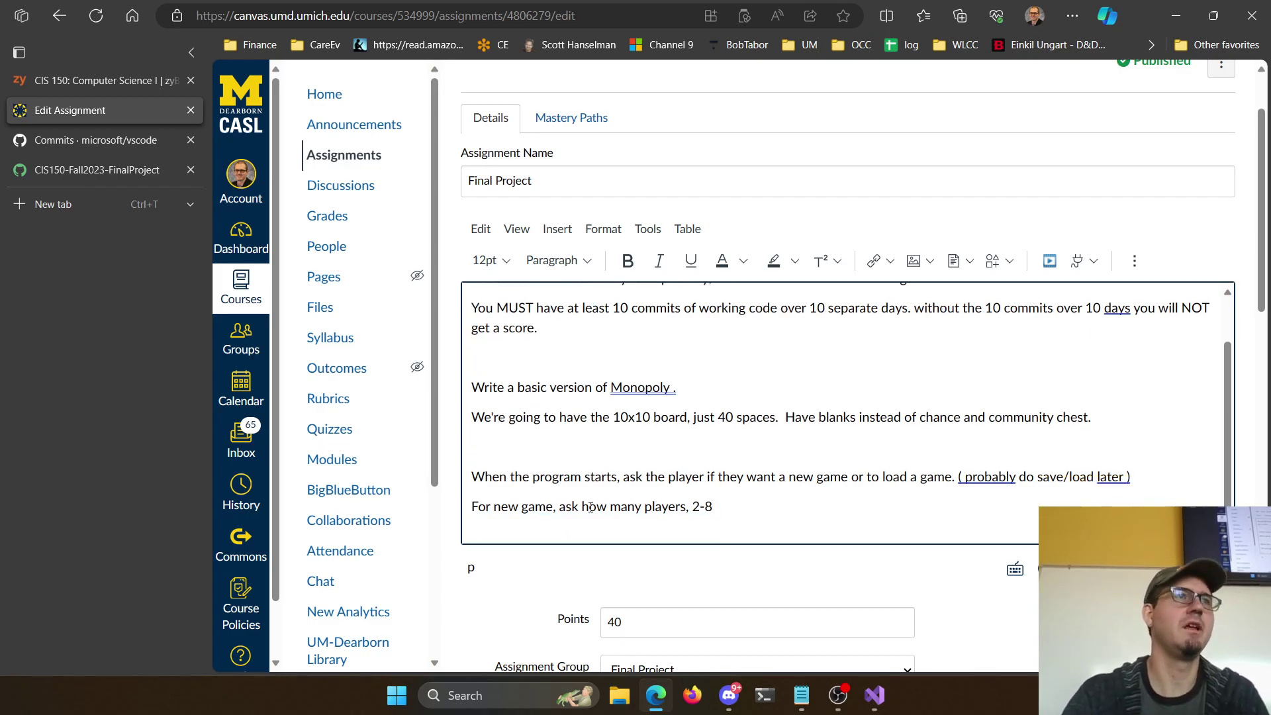
type("Each player starts ")
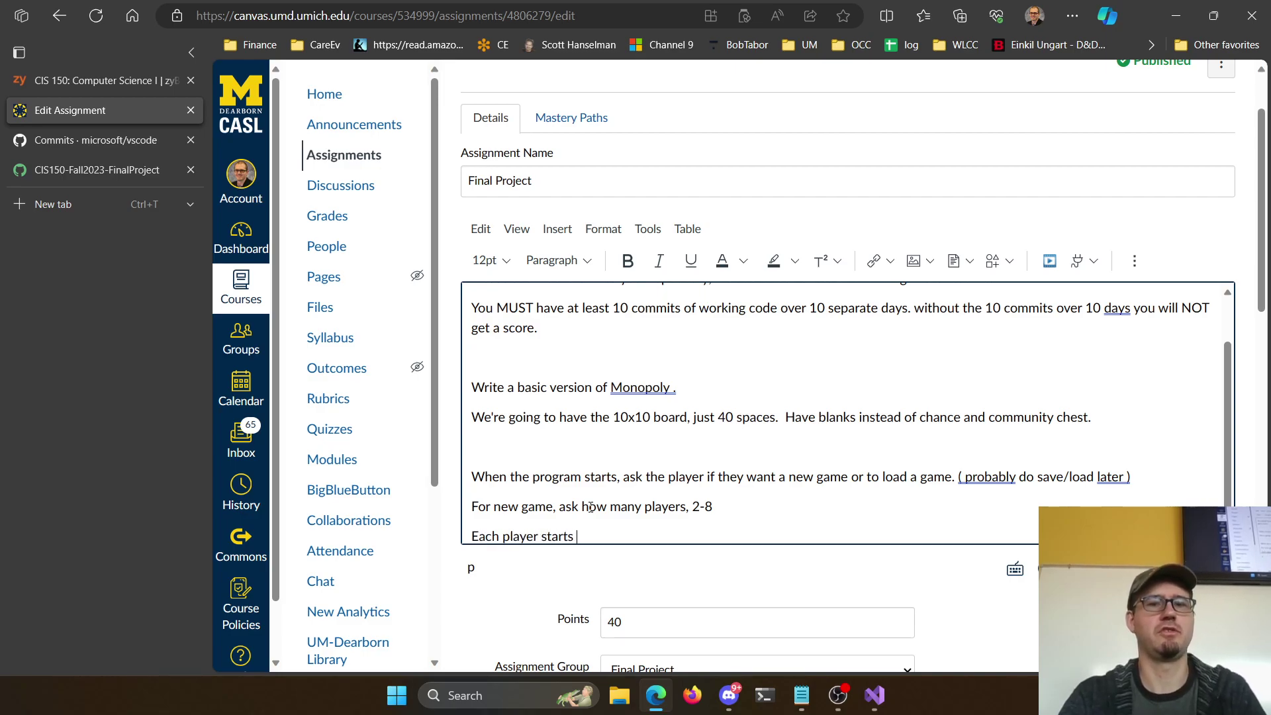
type("with $200")
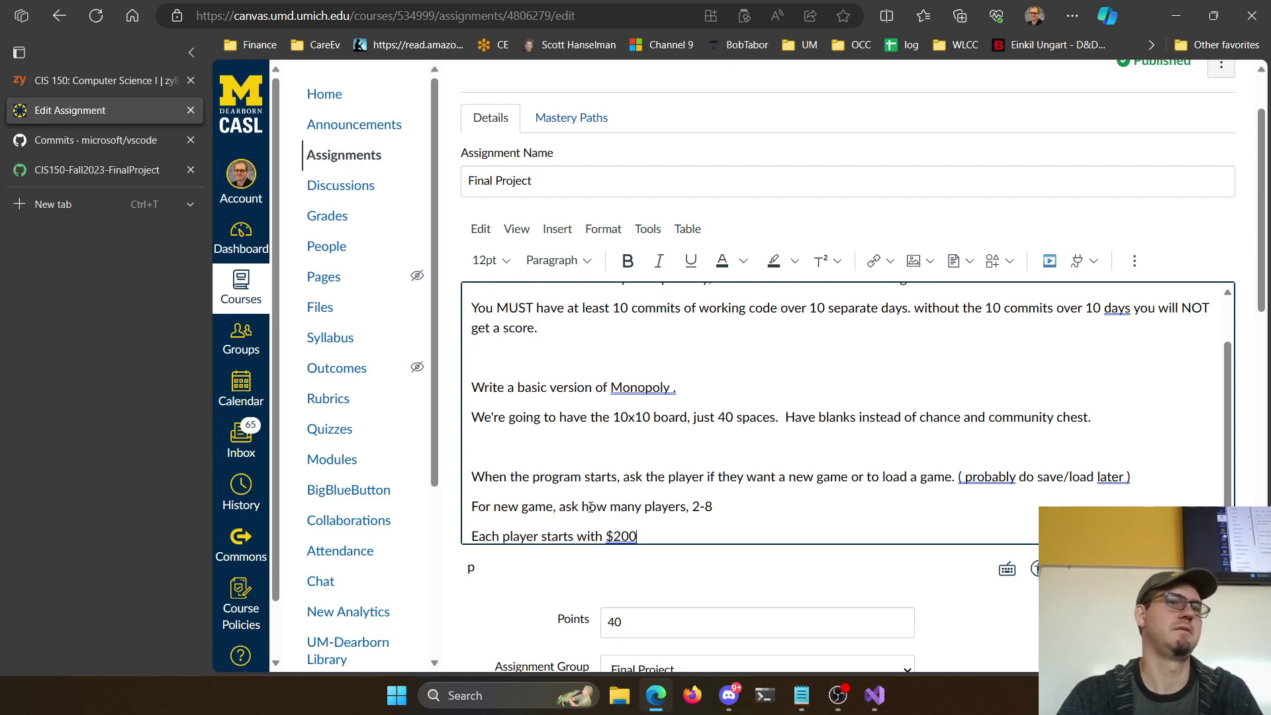
type(" and on the ")
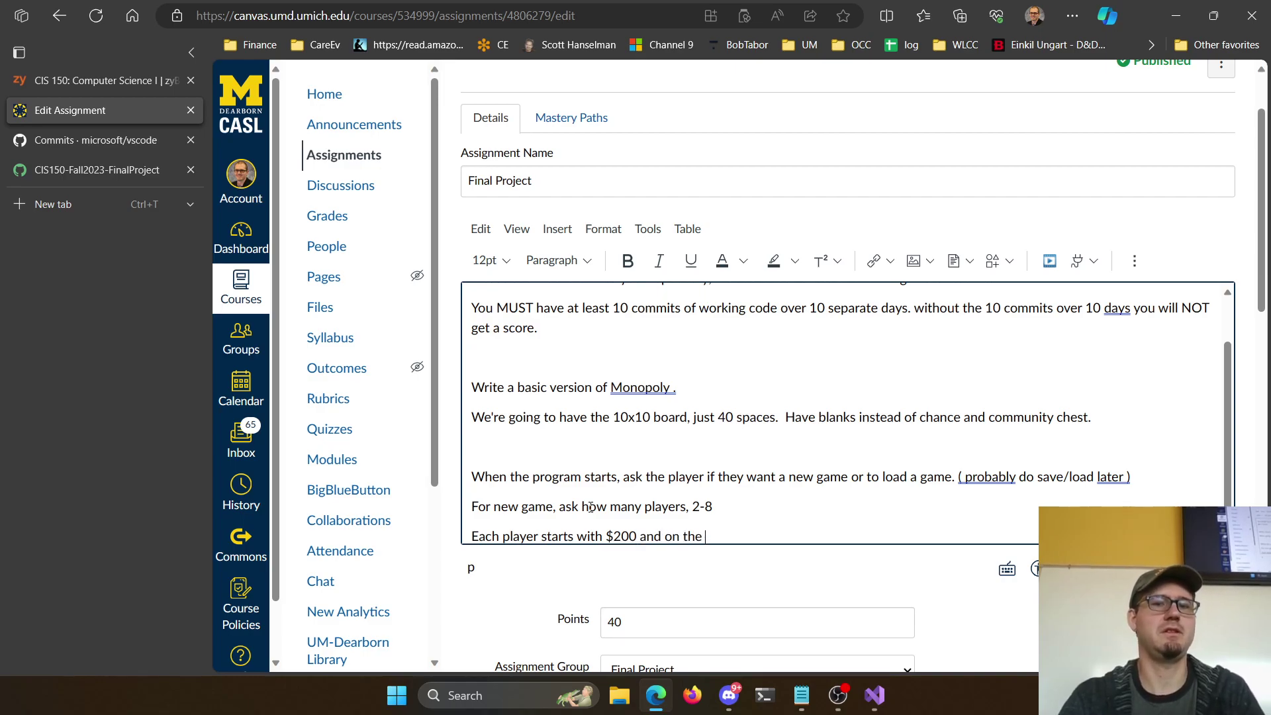
type("Go space ( start")
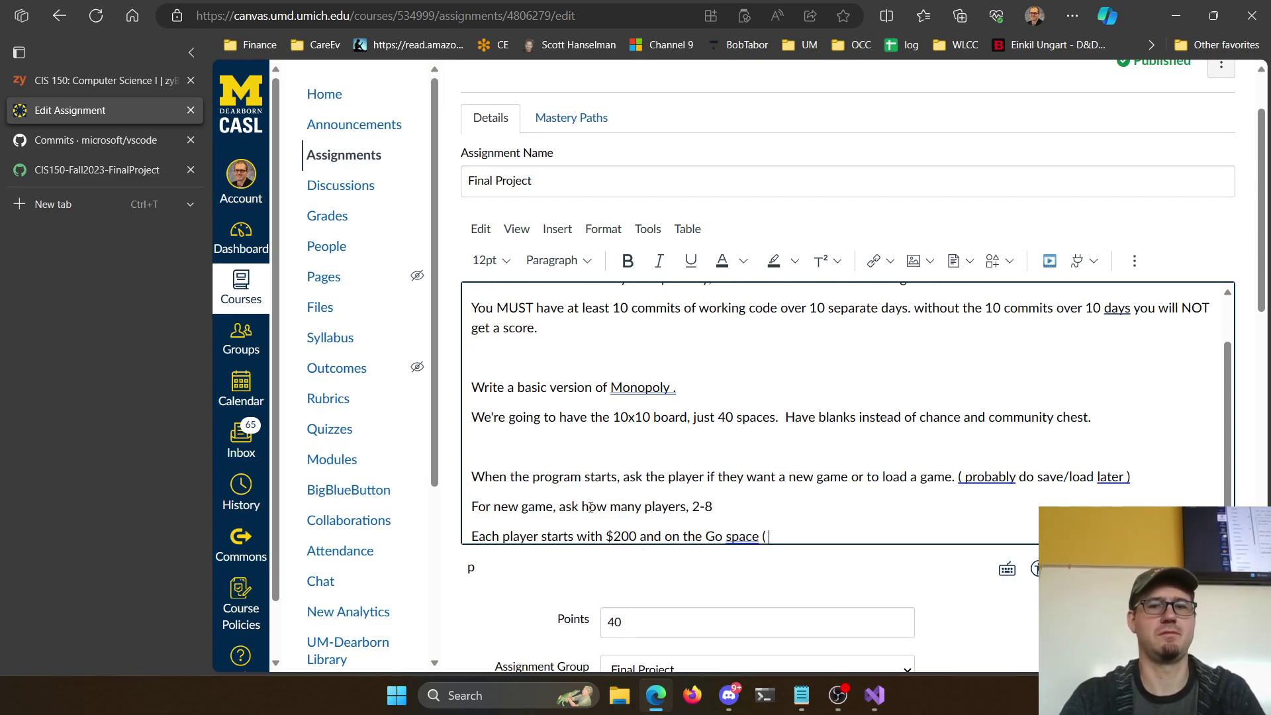
key("BackSpace")
key("BackSpace")
type("rt )")
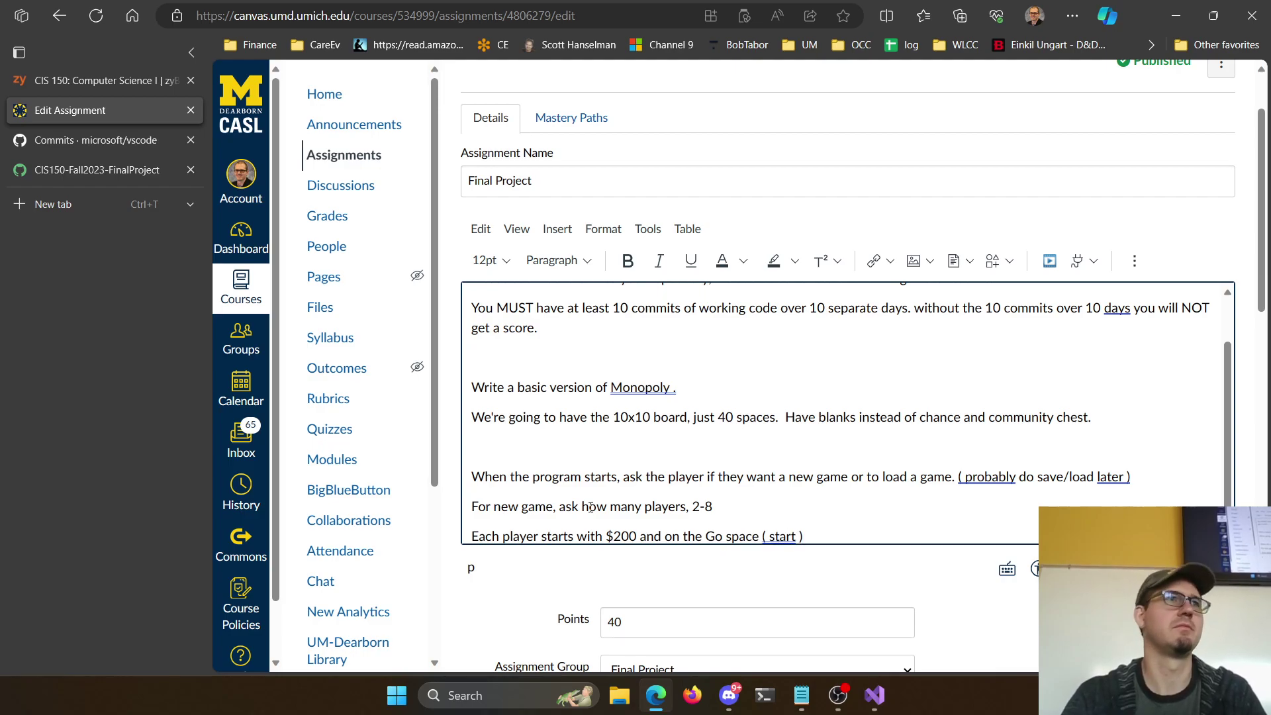
key("Return")
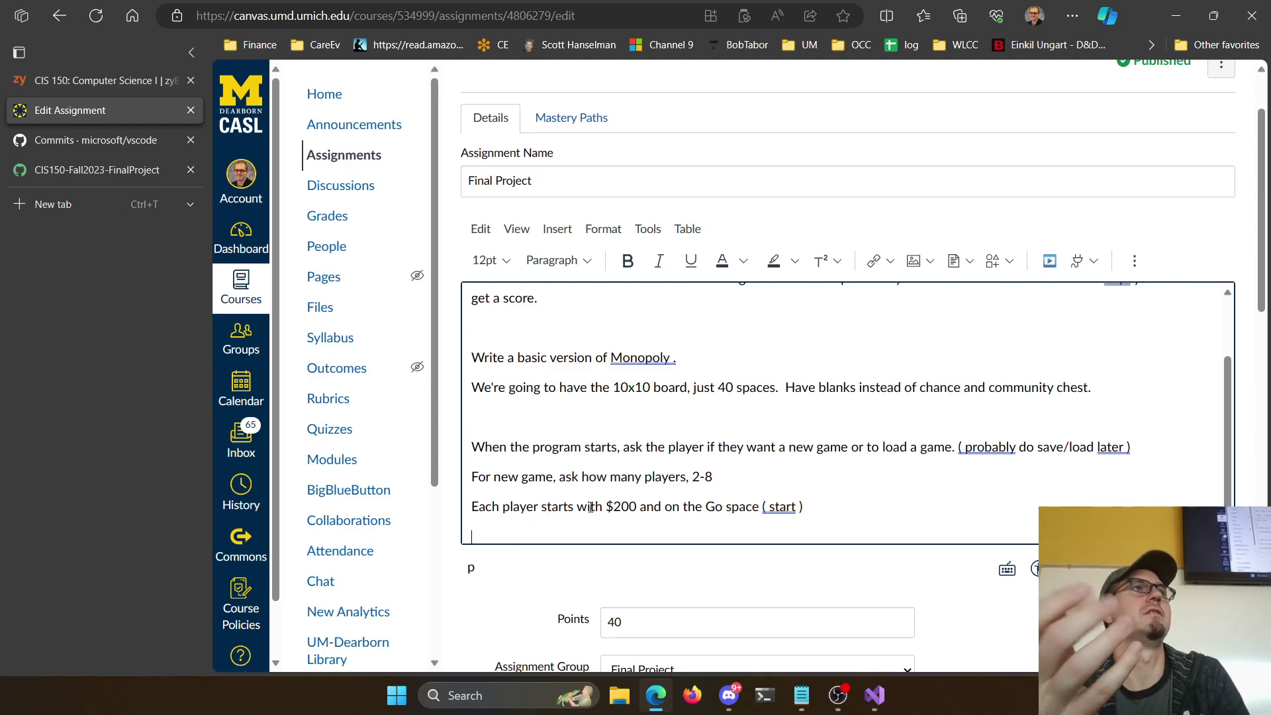
type("Go to g")
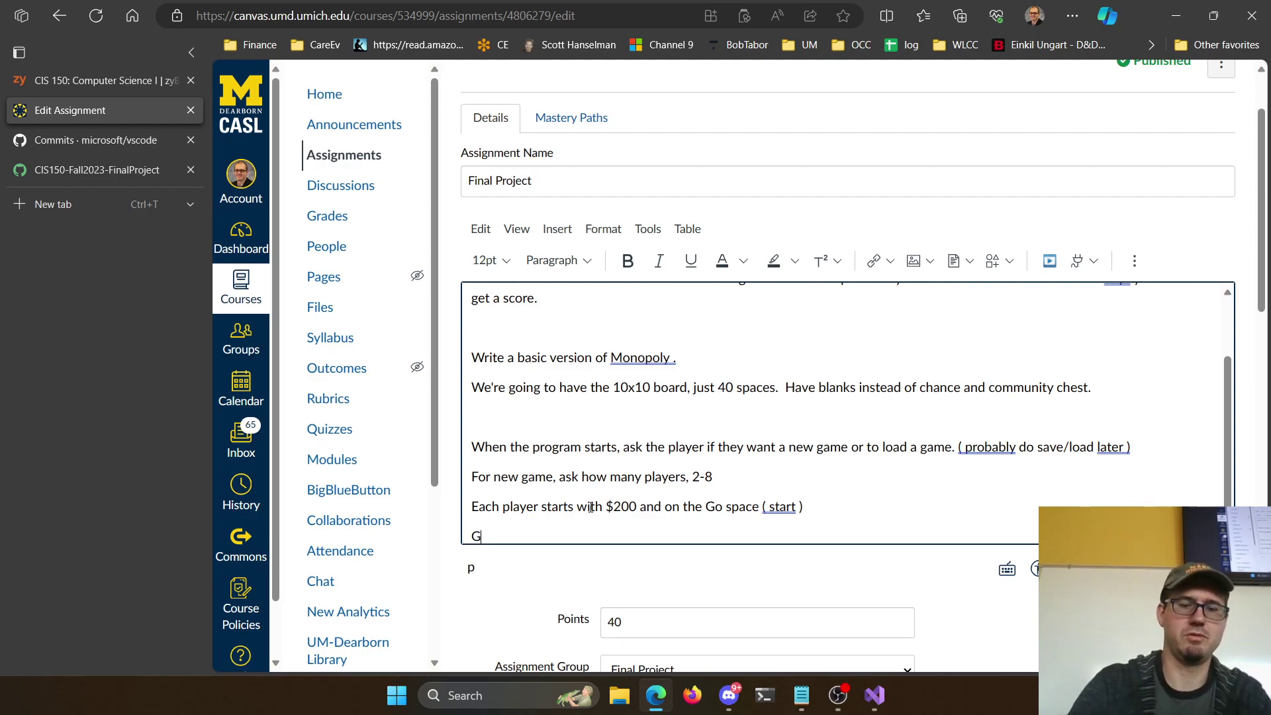
key("BackSpace")
key("BackSpace")
key("BackSpace")
key("BackSpace")
key("BackSpace")
key("BackSpace")
key("BackSpace")
key("BackSpace")
key("BackSpace")
key("BackSpace")
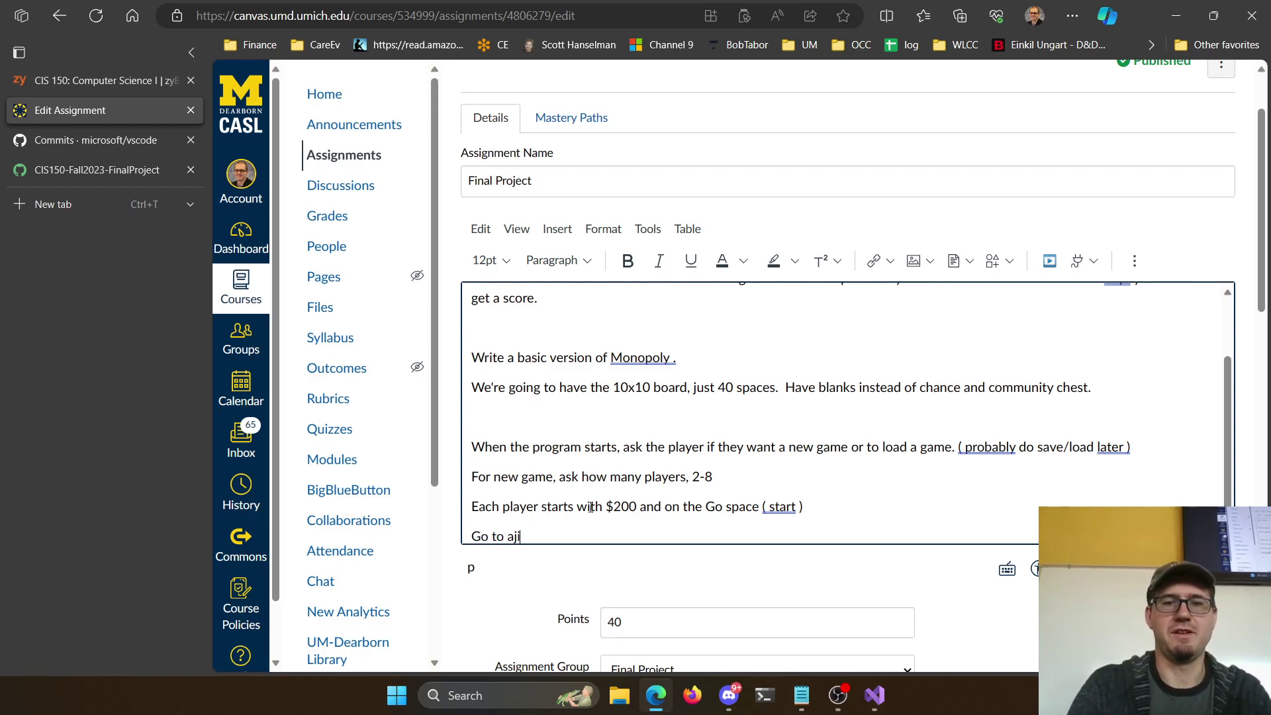
key("Return")
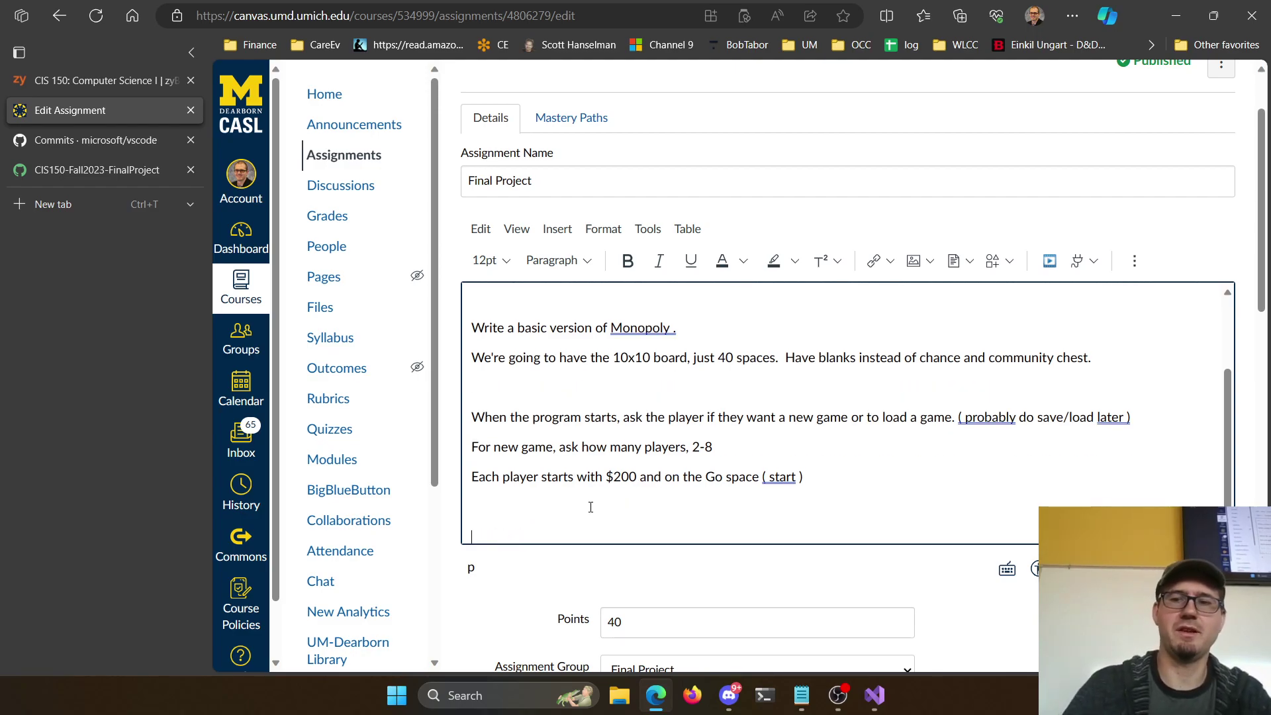
Add 'Things to add in later': go-to-jail space, jail for 3 doubles, roll again after doubles
key("Return")
type("Things to")
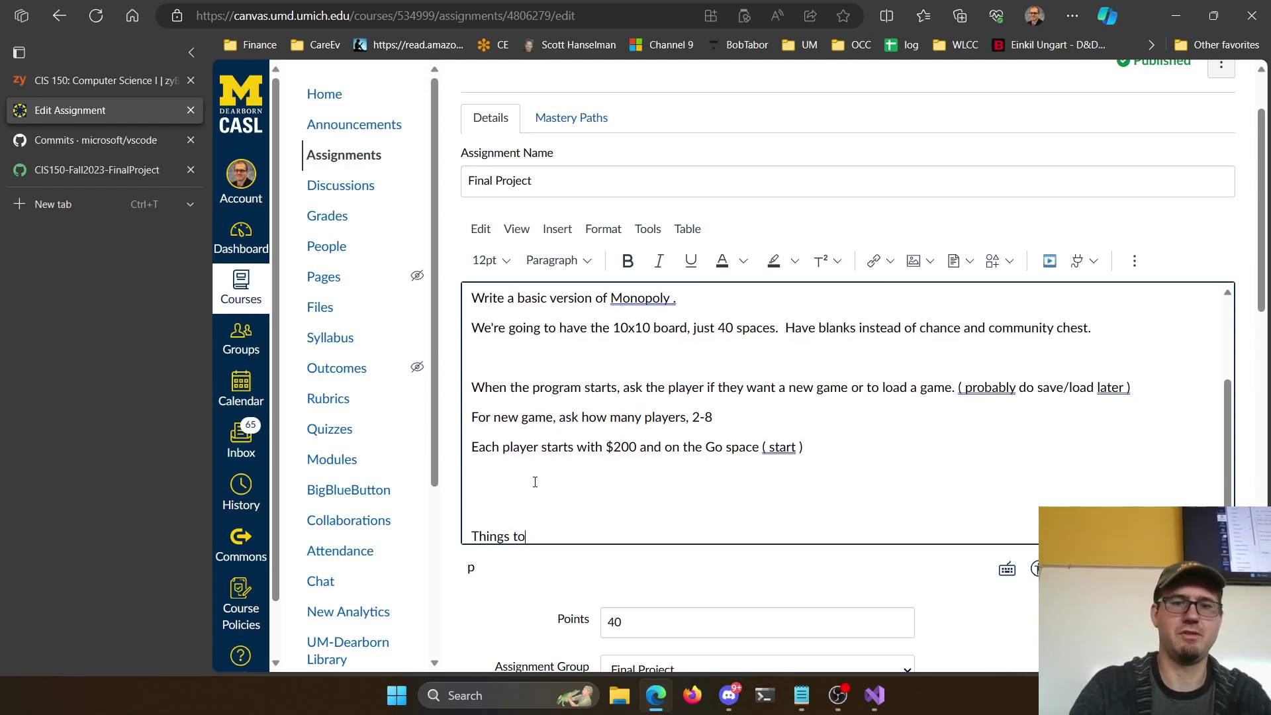
type(" add in later - jai")
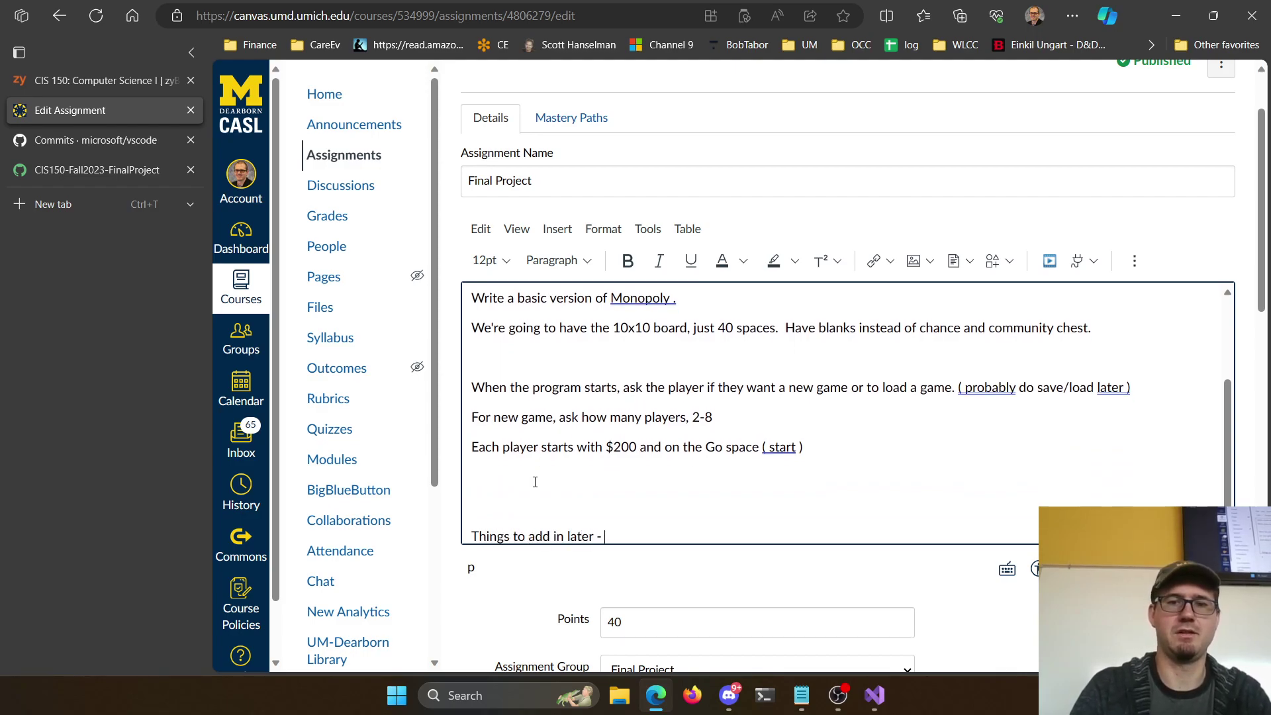
key("BackSpace")
key("BackSpace")
key("BackSpace")
type("go to ja")
key("BackSpace")
key("BackSpace")
type("jail space - goi")
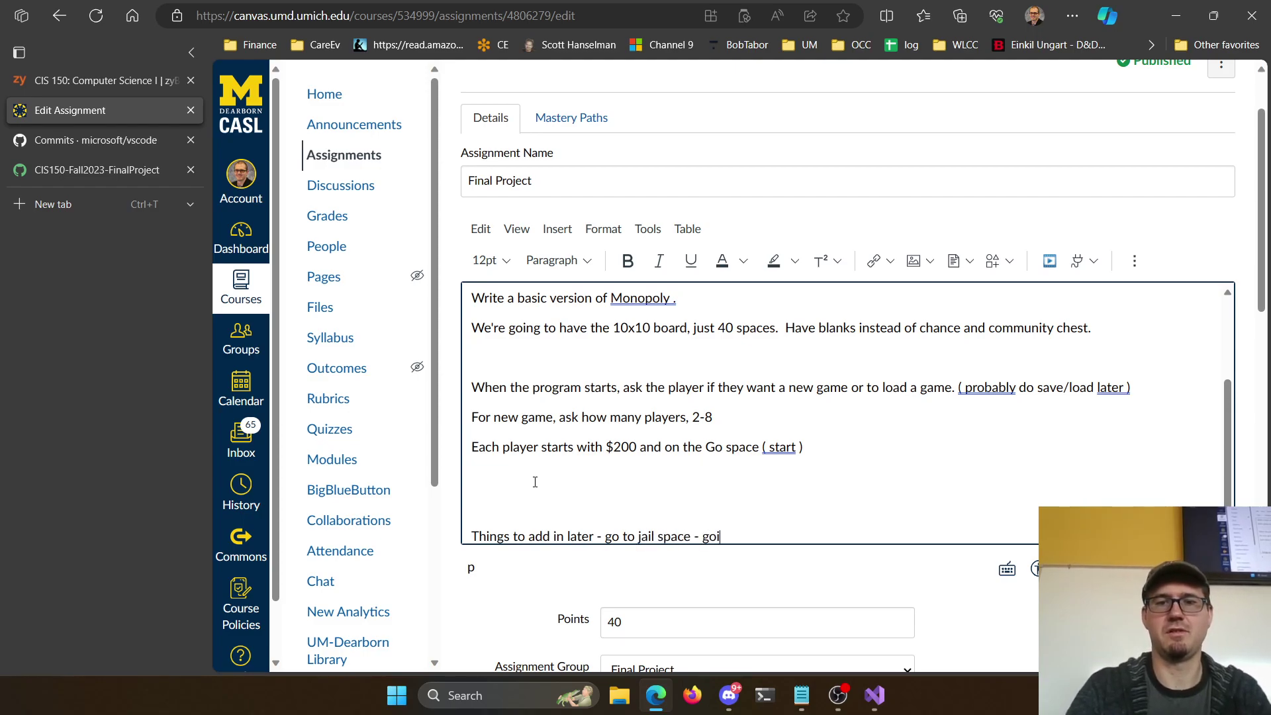
type("ng to jail for")
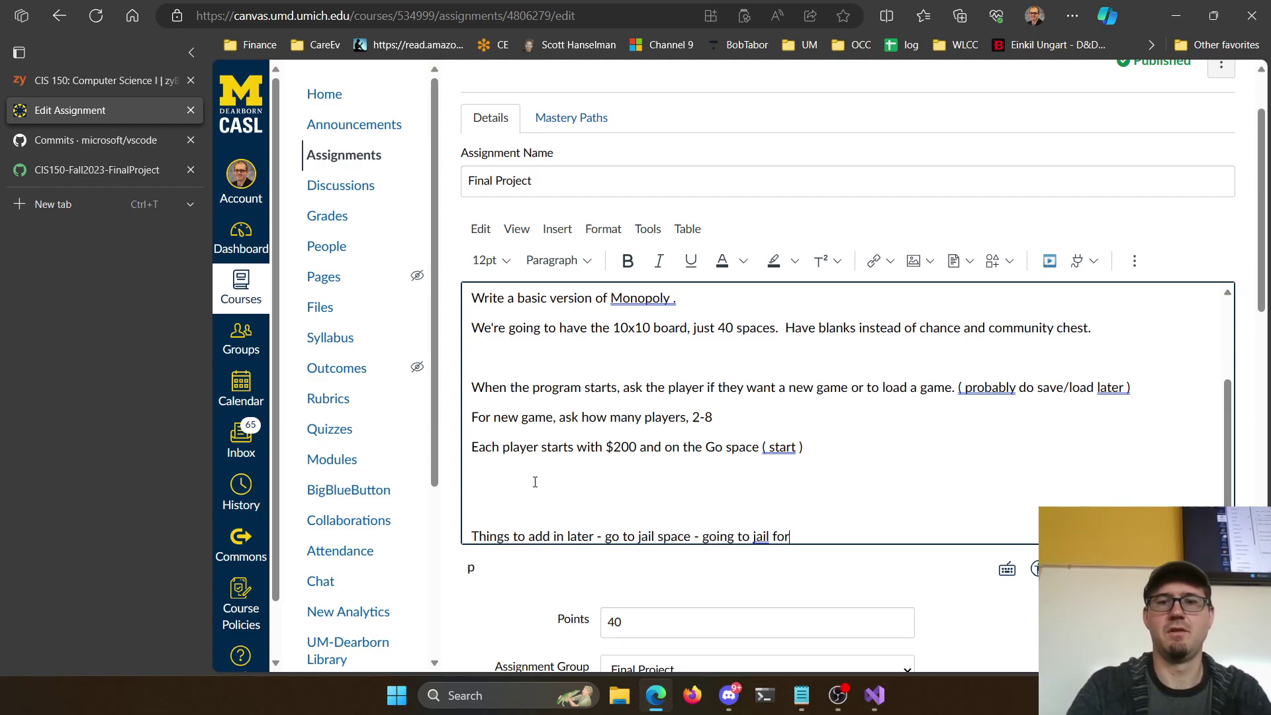
type(" rolling doubles 3 times")
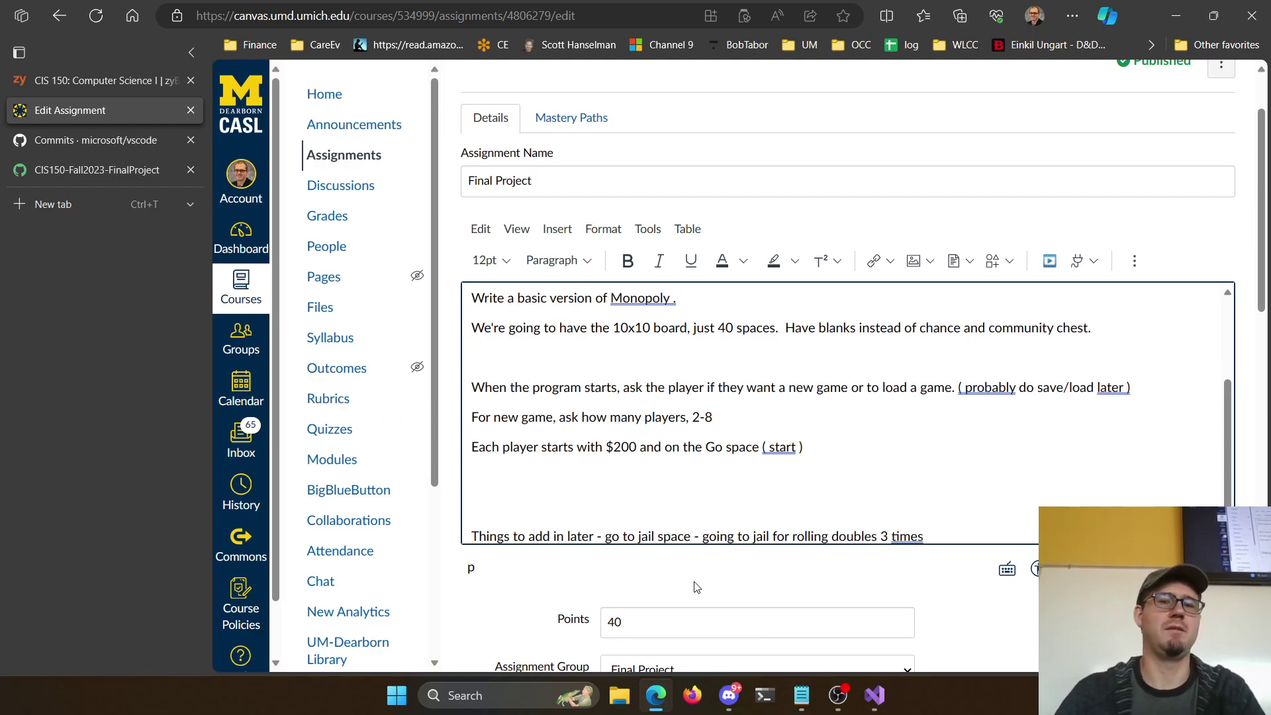
type(" - ")
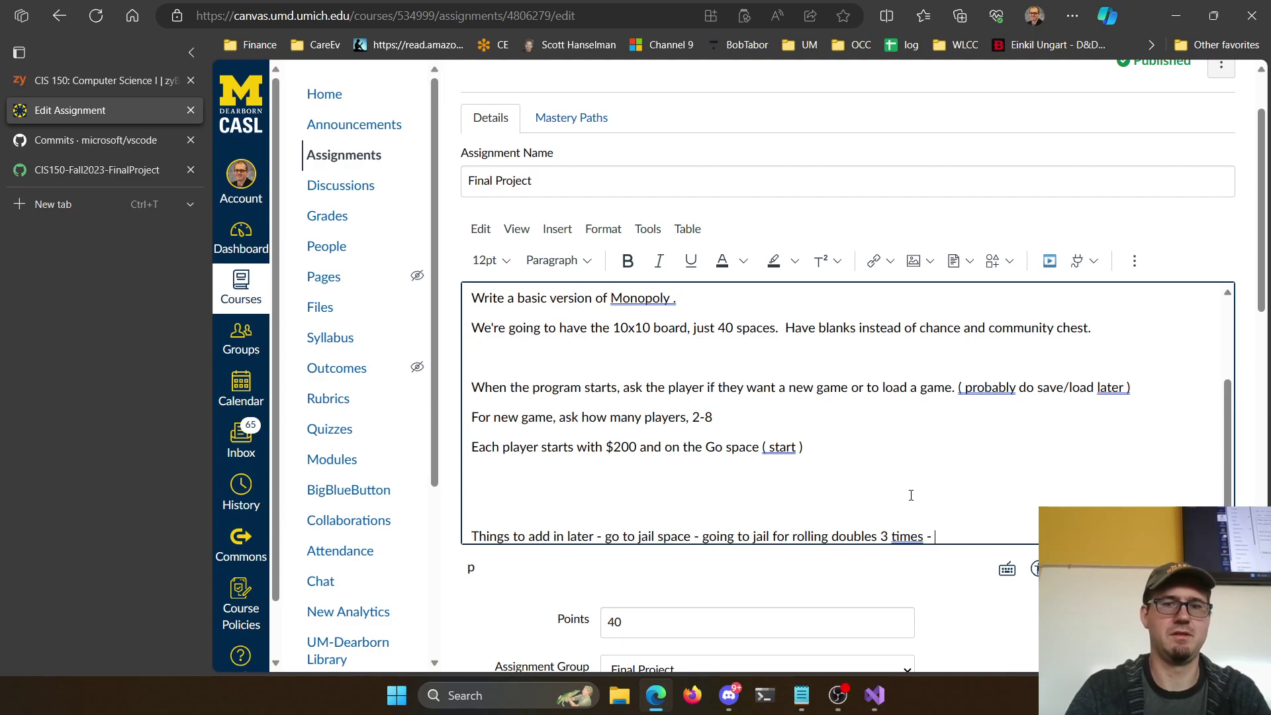
type("roll again ")
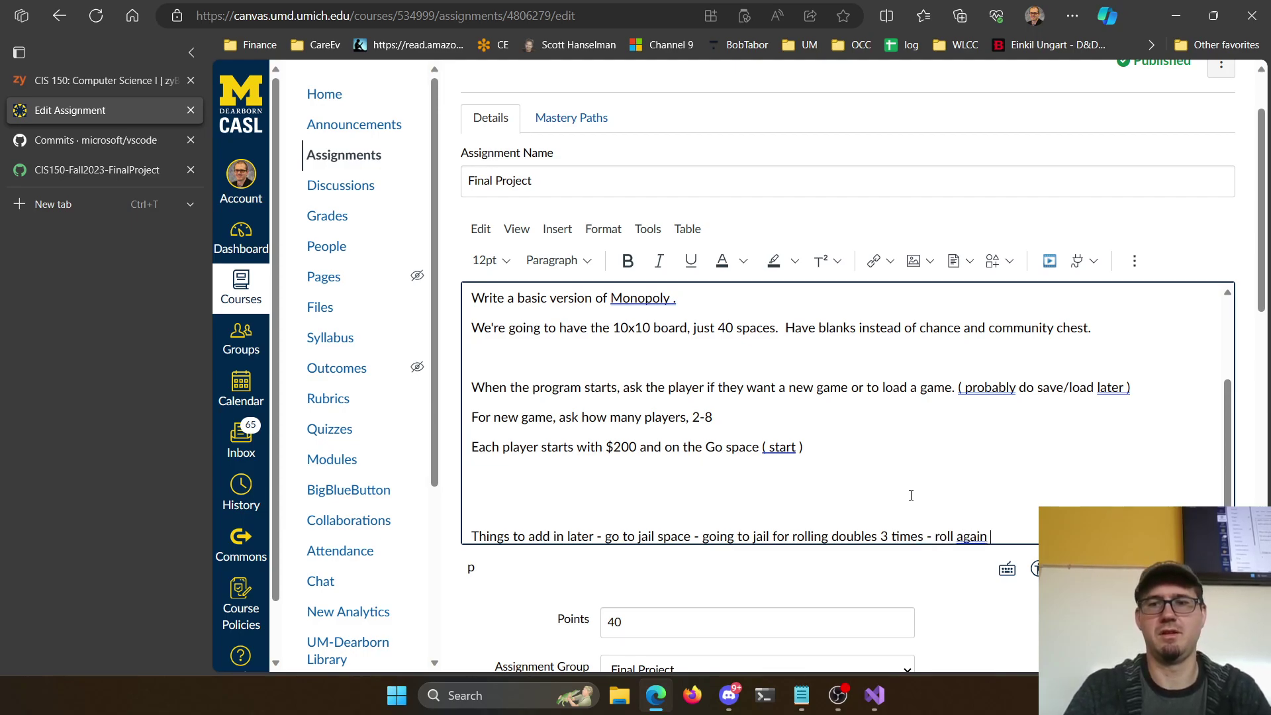
type("after dou")
Insert '(' before 'going' and '[' before that parenthesis to bracket the later features
left_click(706, 537)
type("(")
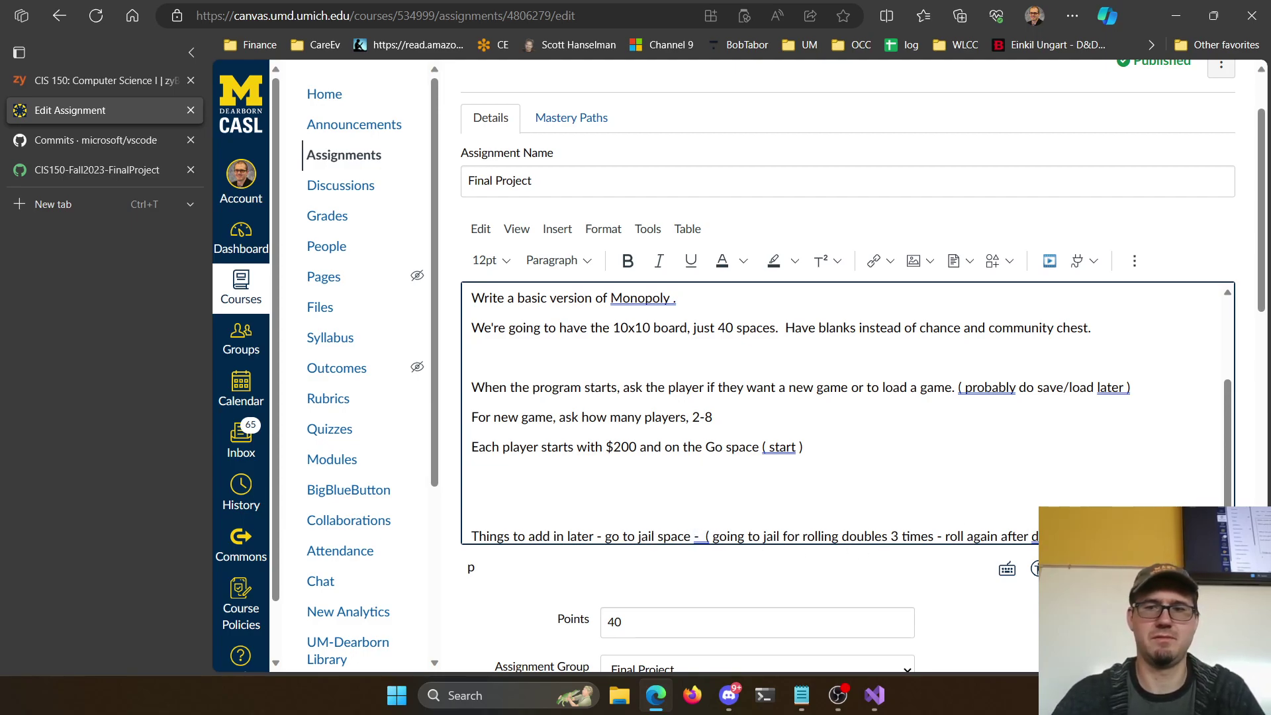
scroll(851, 413, "down", 1)
left_click(711, 529)
type("[")
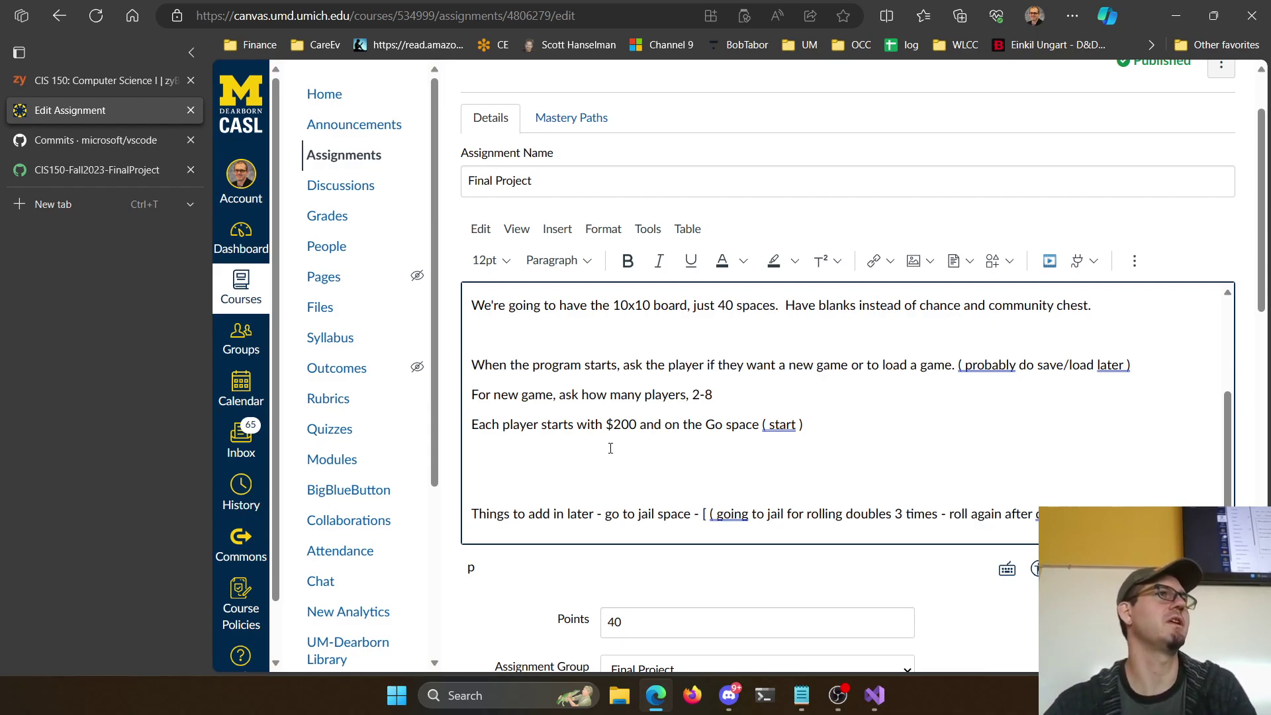
Add a jail note: players just pay $50 to get out, no rolling doubles
left_click_drag(602, 514, 694, 524)
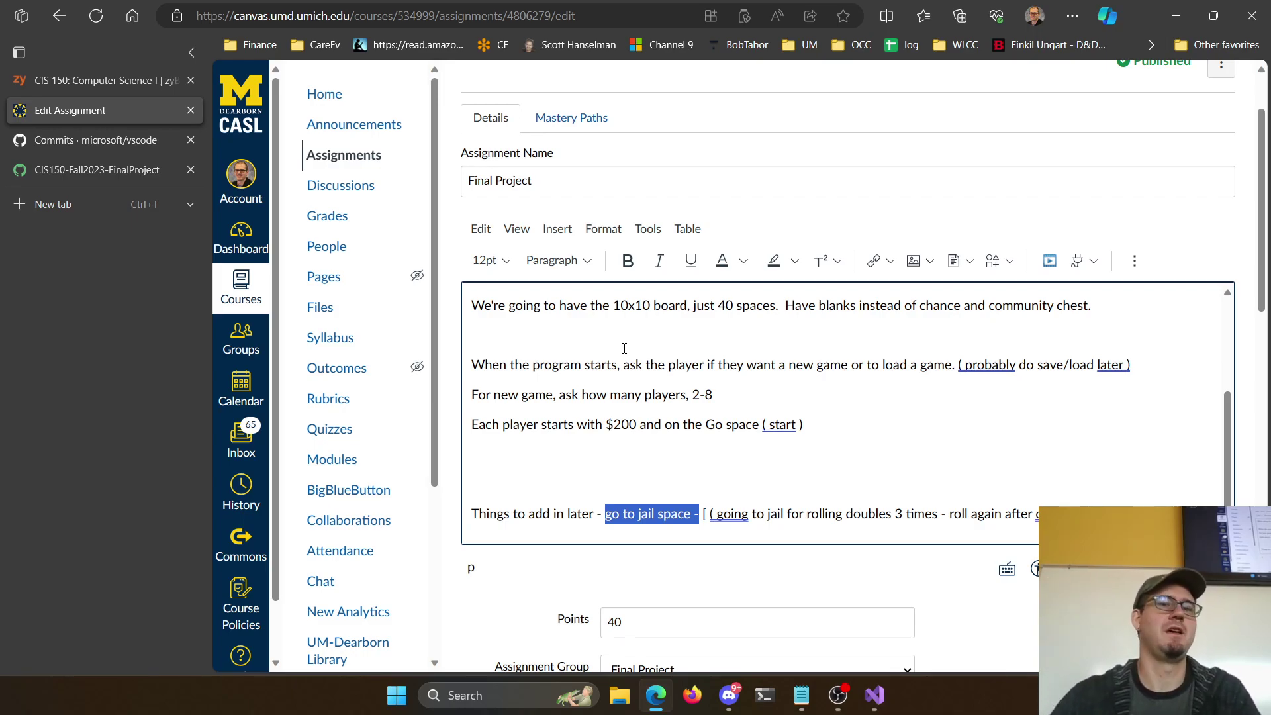
key("End")
key("Return")
type("for jail,")
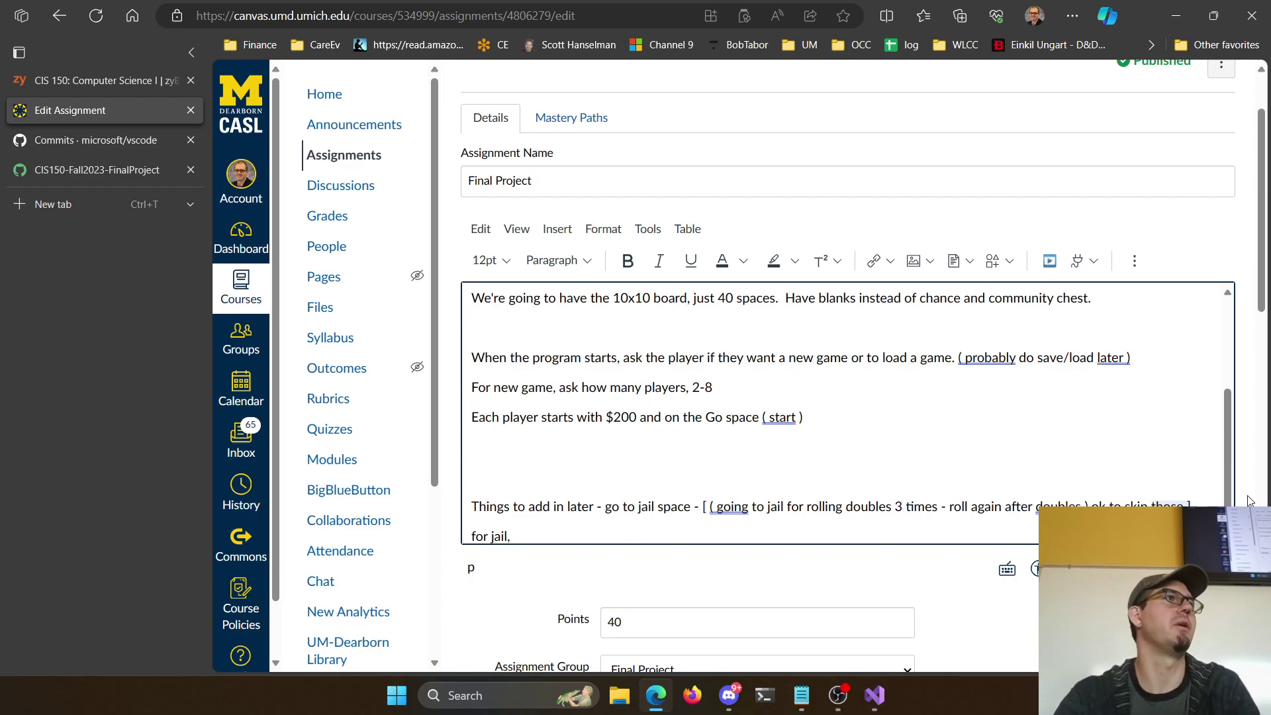
type("just make t")
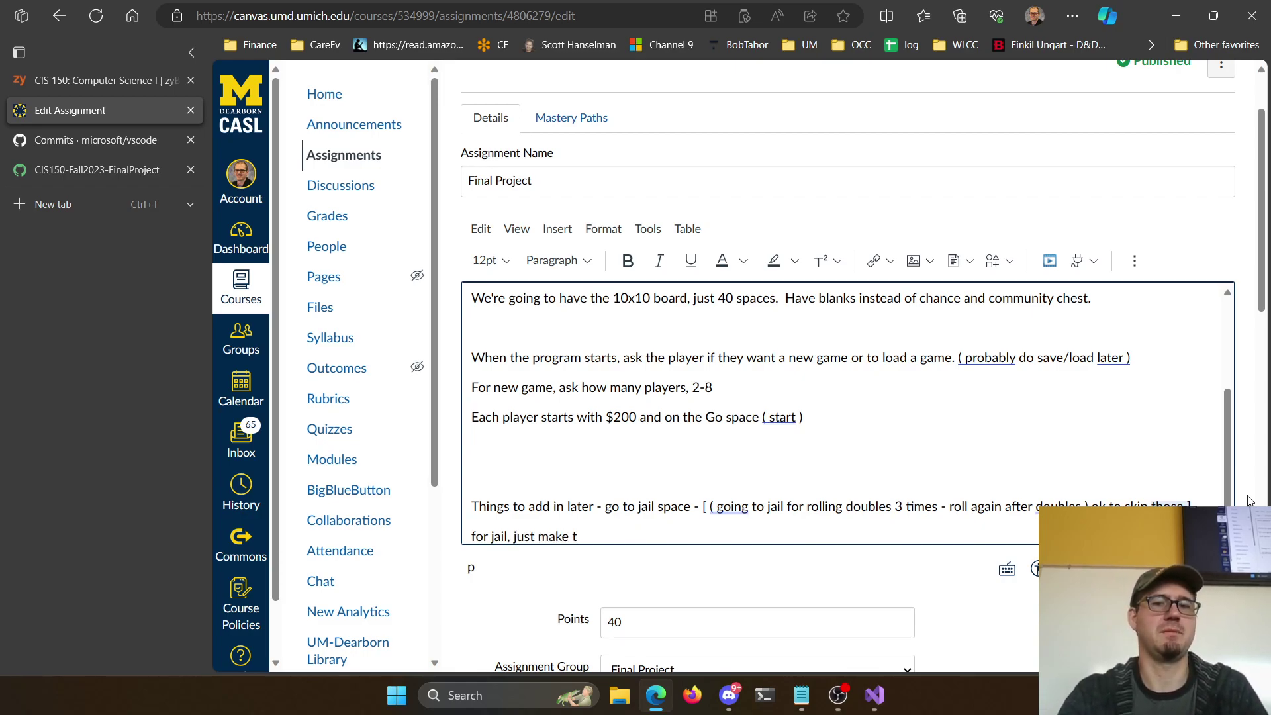
type("hem pay $50 to get ")
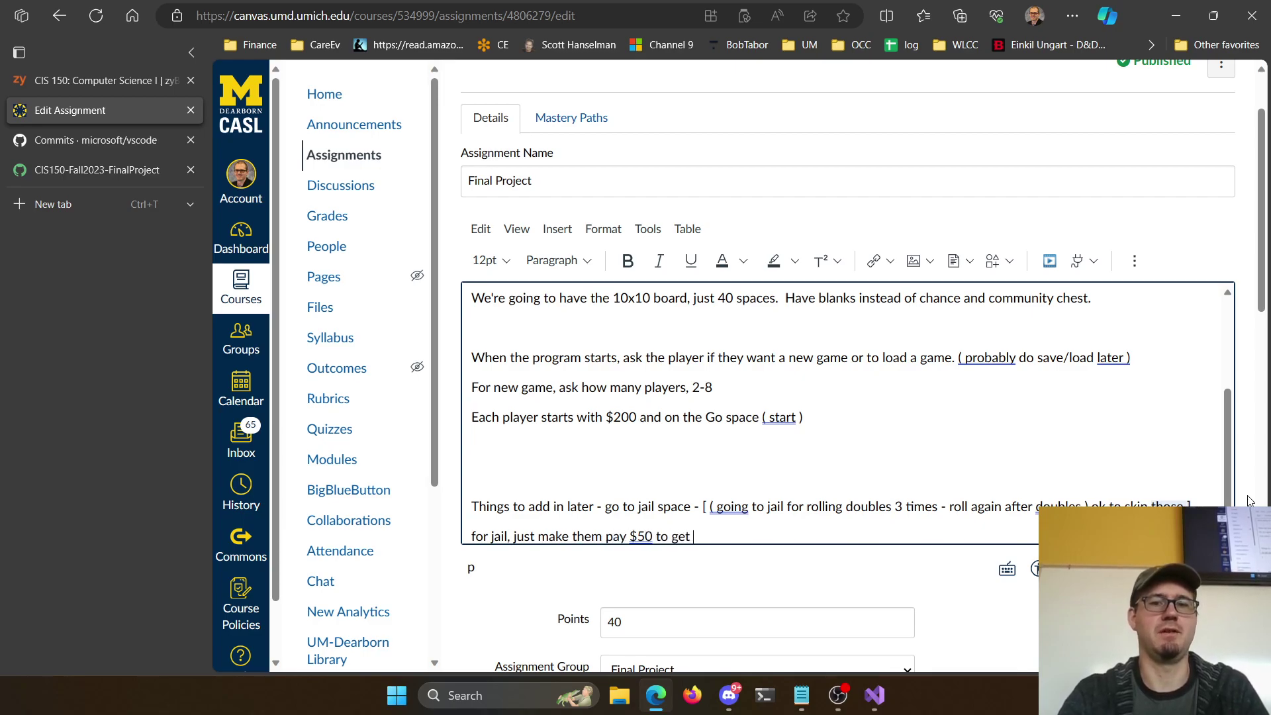
type("out, don'tw orr")
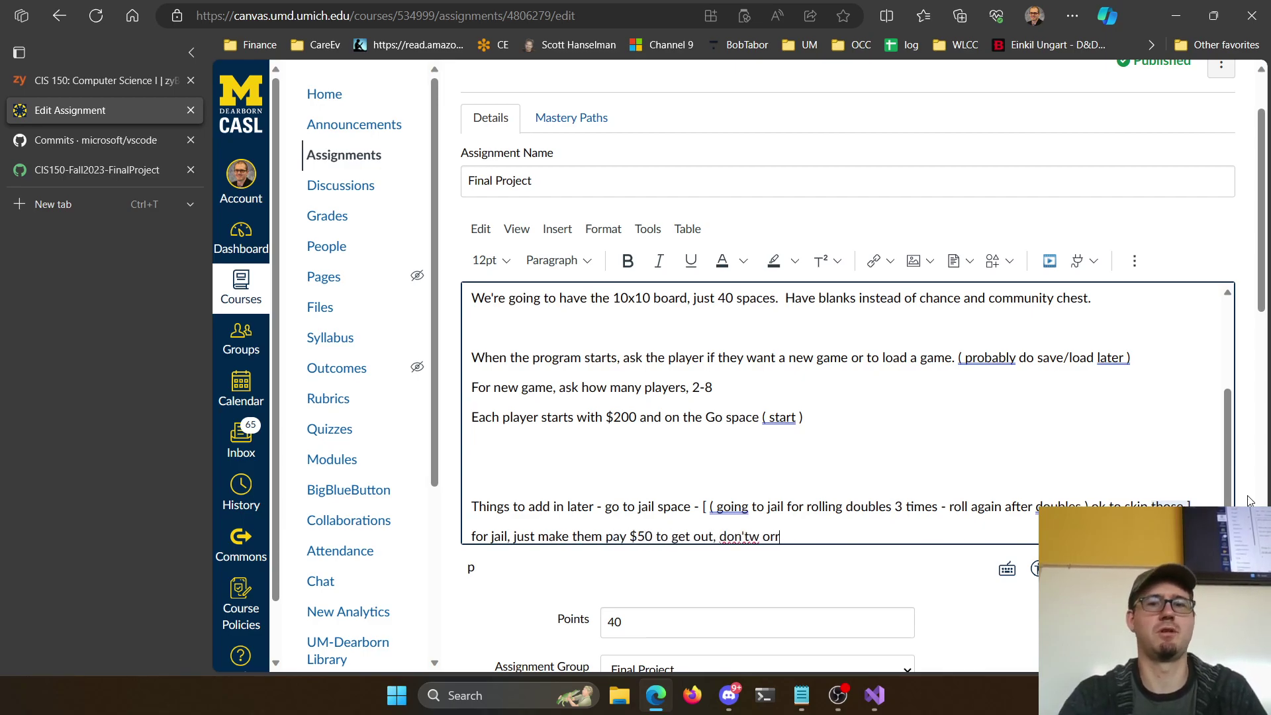
type("y about the rolling doubles to get out")
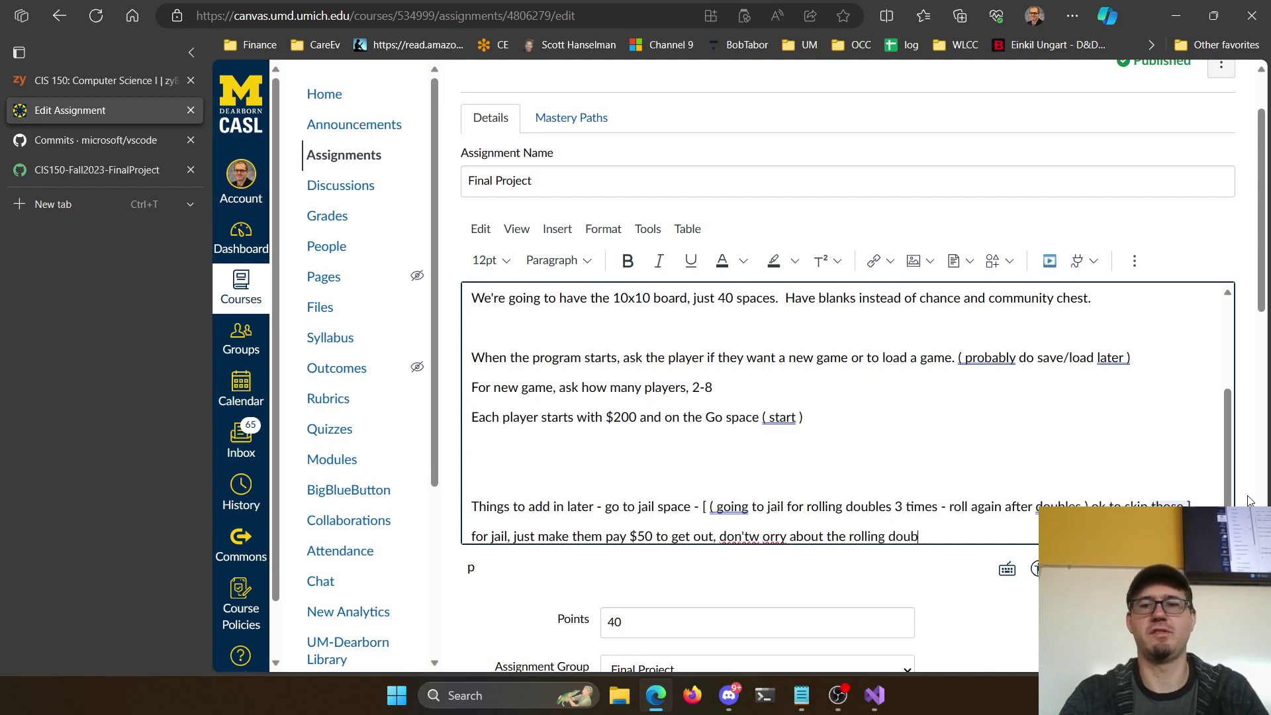
left_click(751, 536)
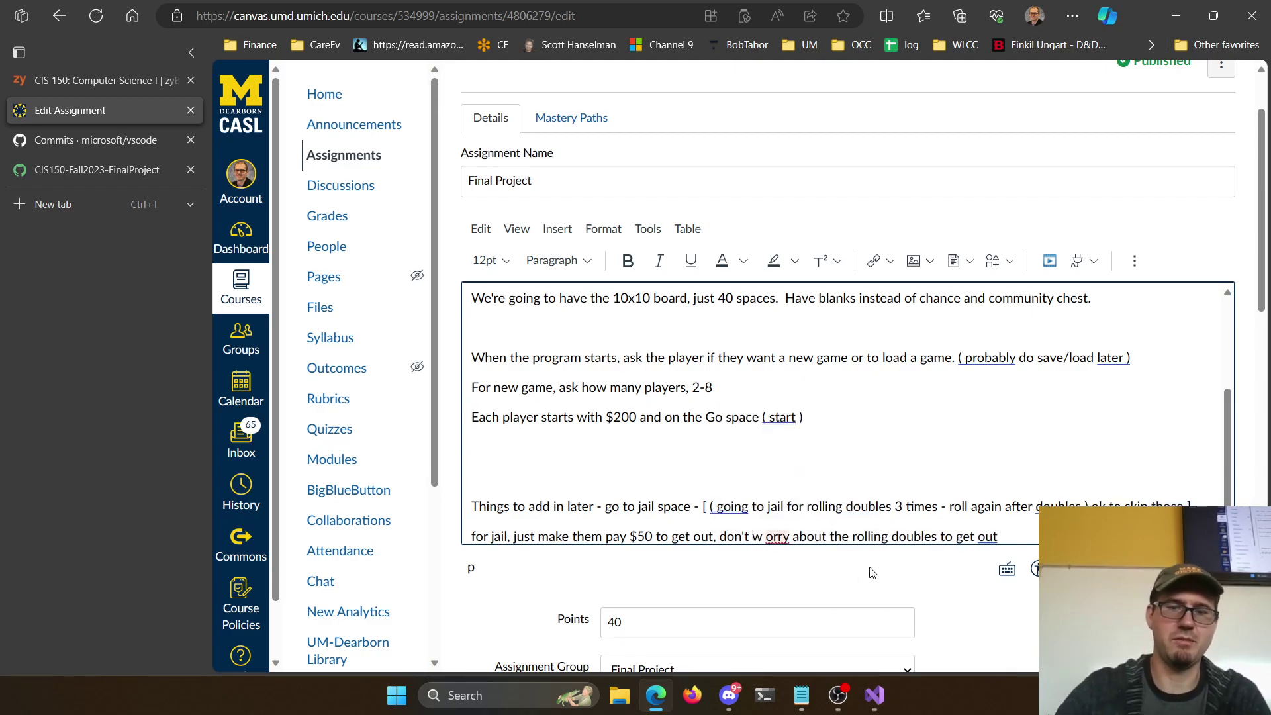
key("Delete")
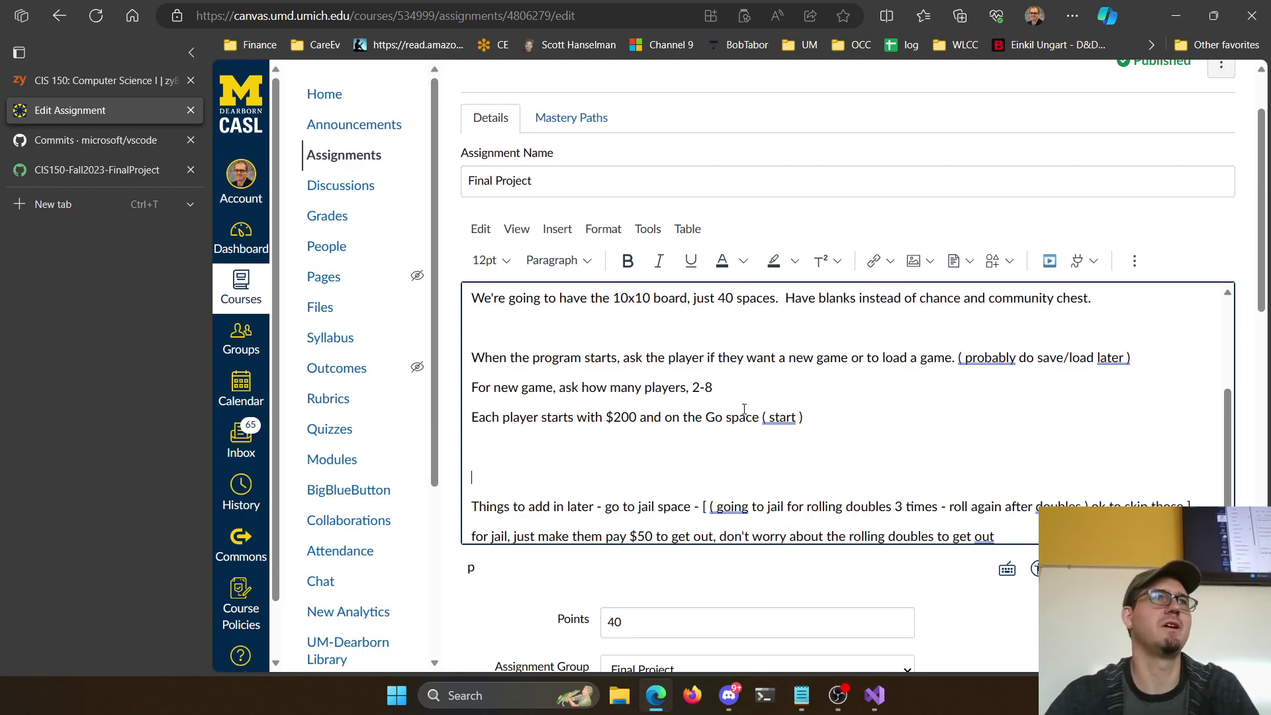
Bold the word 'basic' in 'Write a basic version of Monopoly'
scroll(679, 421, "up", 3)
left_click(724, 449)
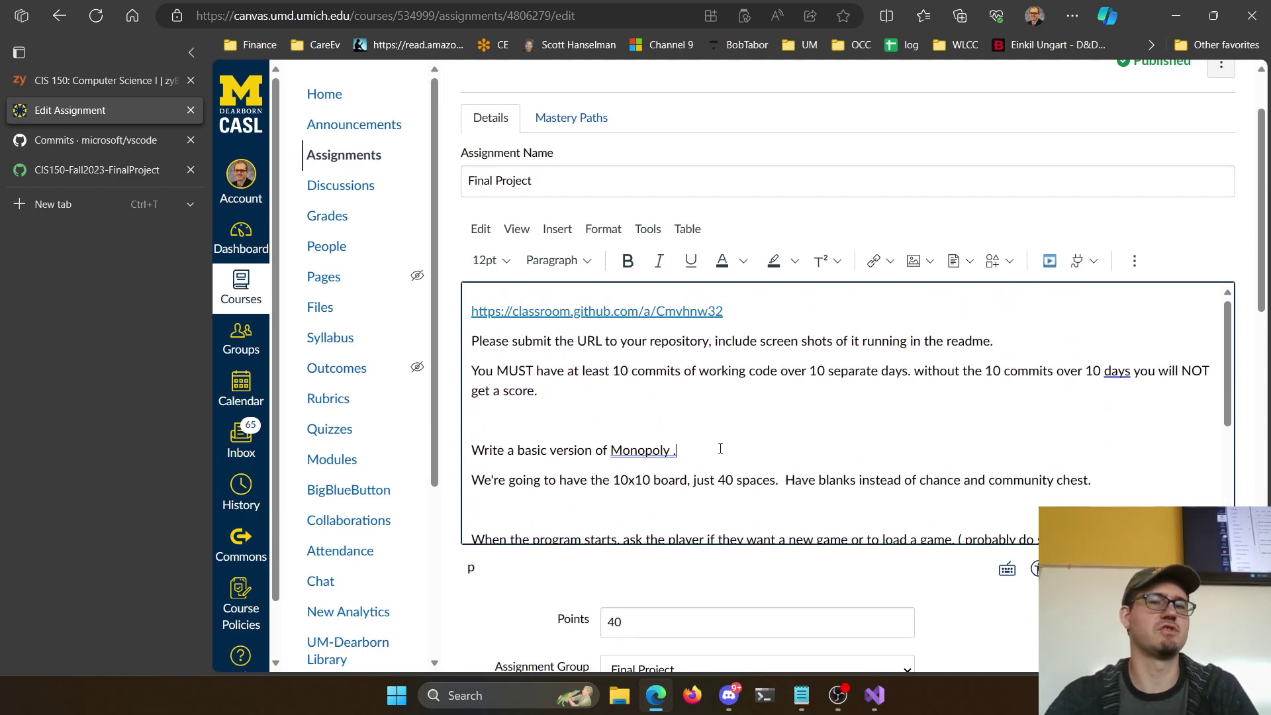
double_click(532, 450)
key("ctrl+b")
left_click(717, 435)
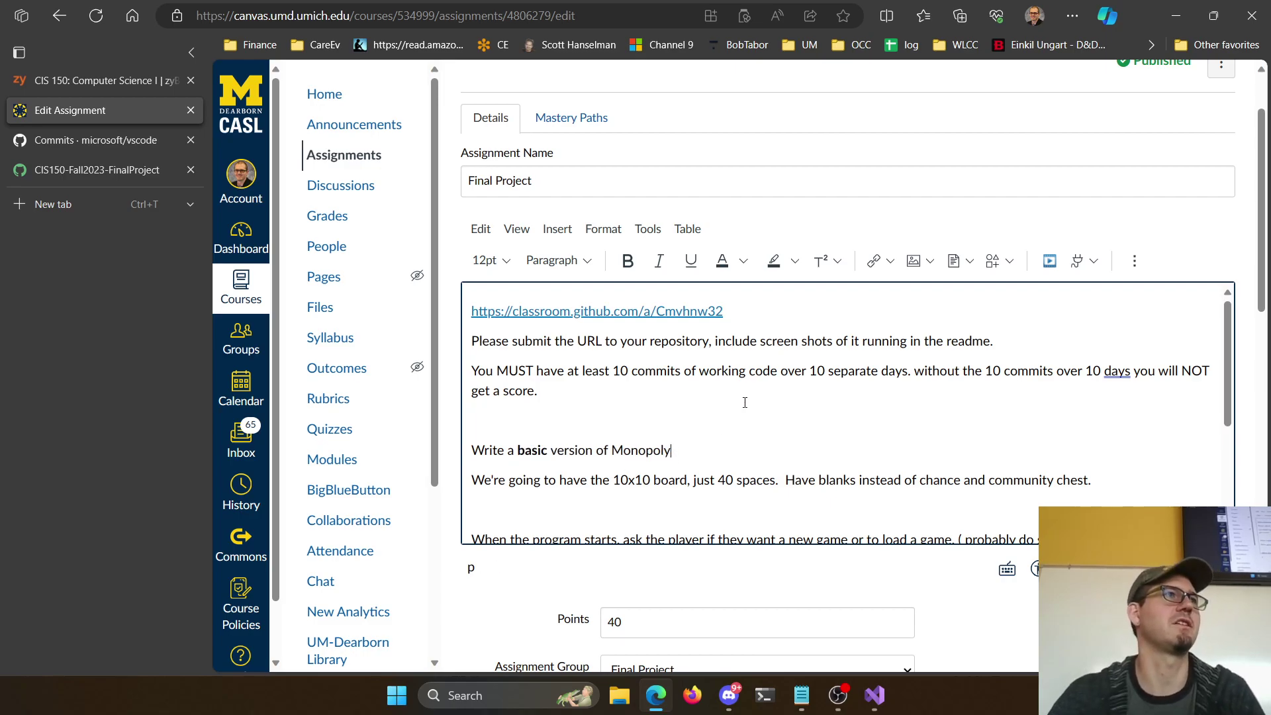
scroll(745, 402, "down", 5)
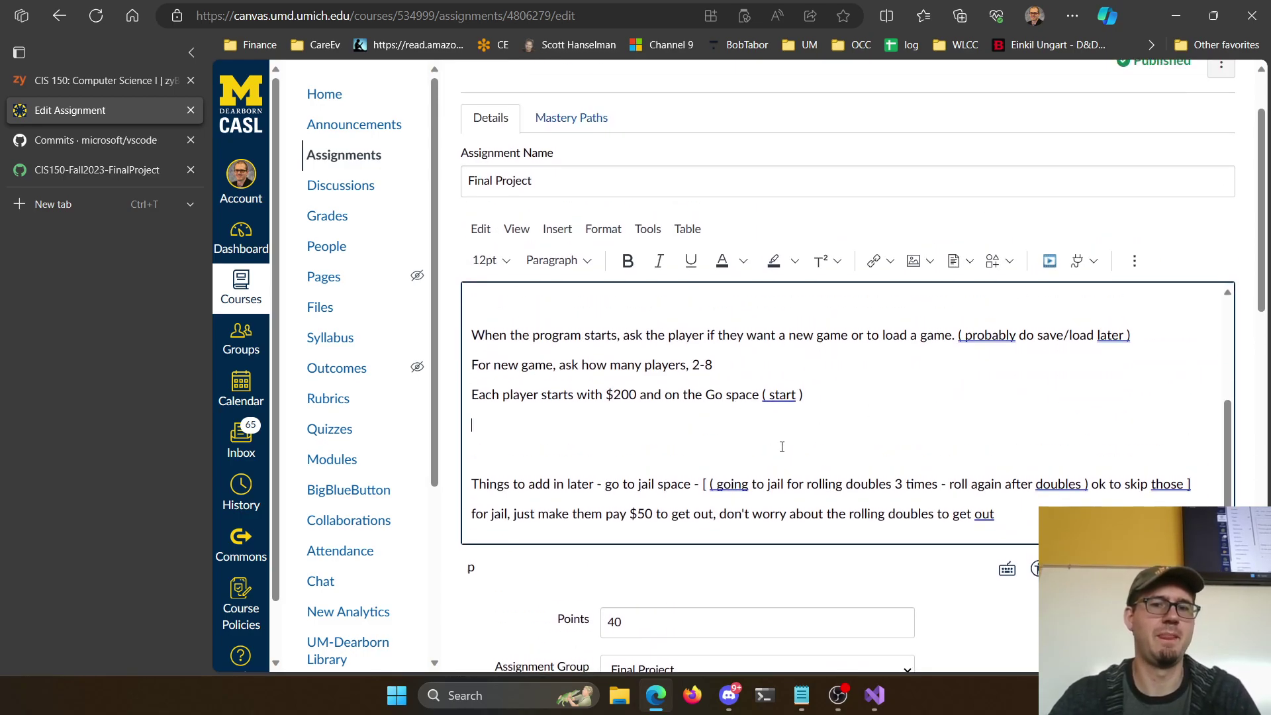
scroll(666, 376, "down", 5)
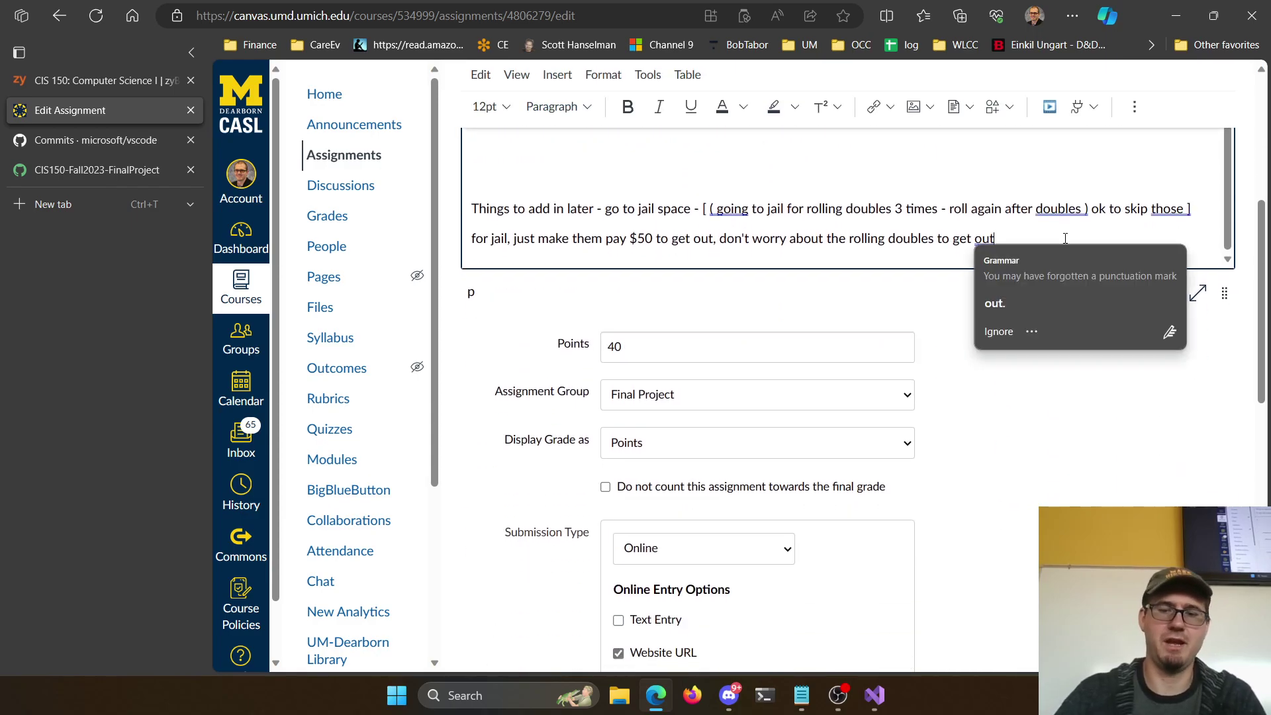
left_click(1065, 238)
Add 'Classes we should use': Player (money, current space) and Property (name, rent, owner by player number)
type("Classes we should use")
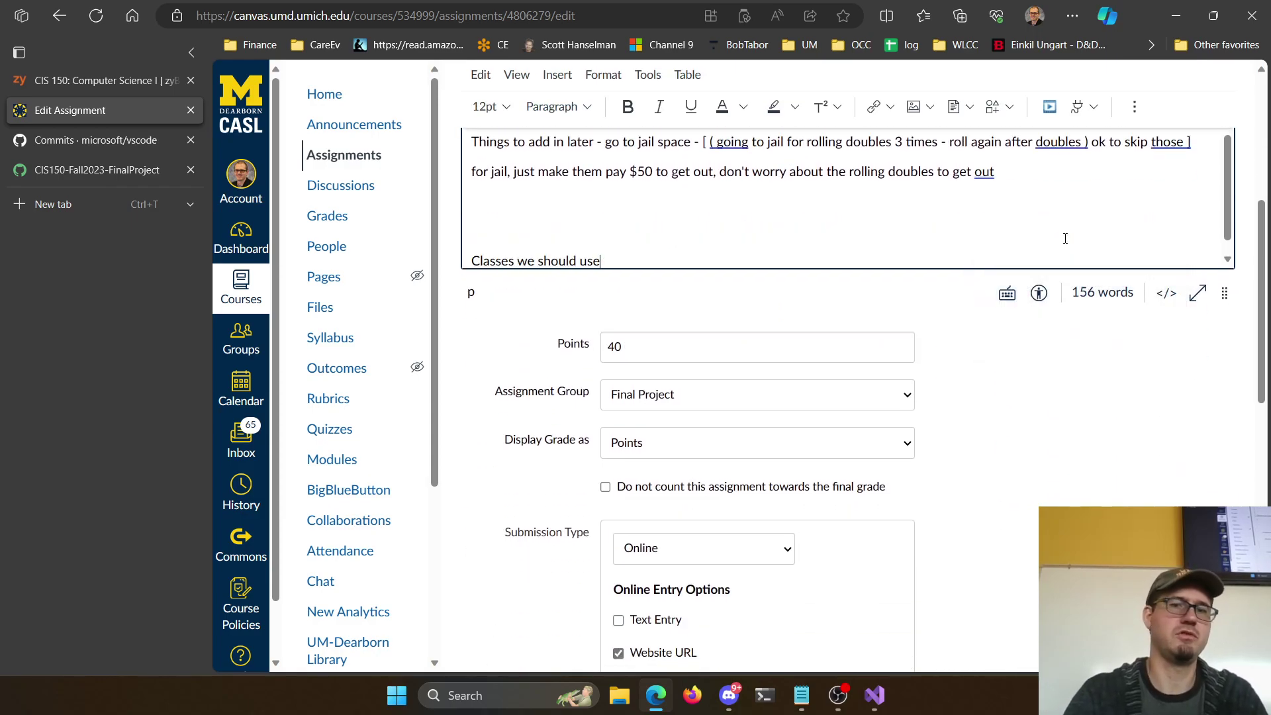
key("Return")
type("Player -")
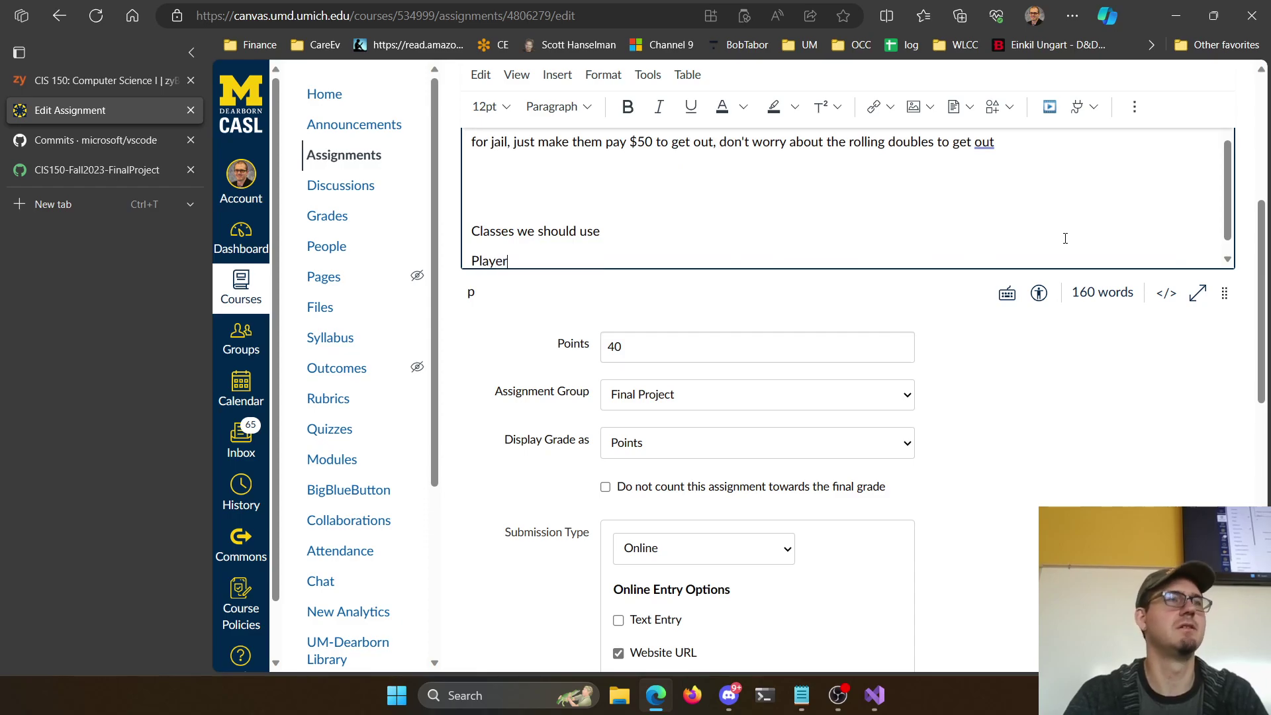
key("BackSpace")
key("BackSpace")
type("- ha")
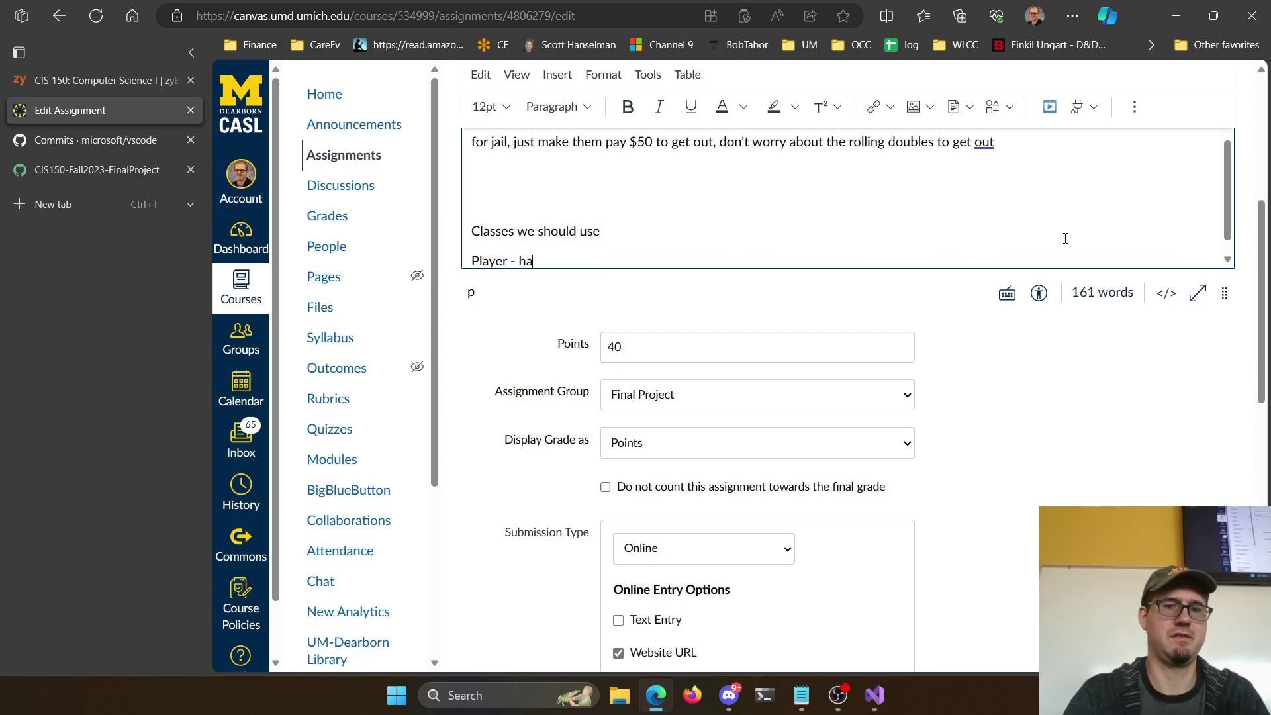
type("s $, ")
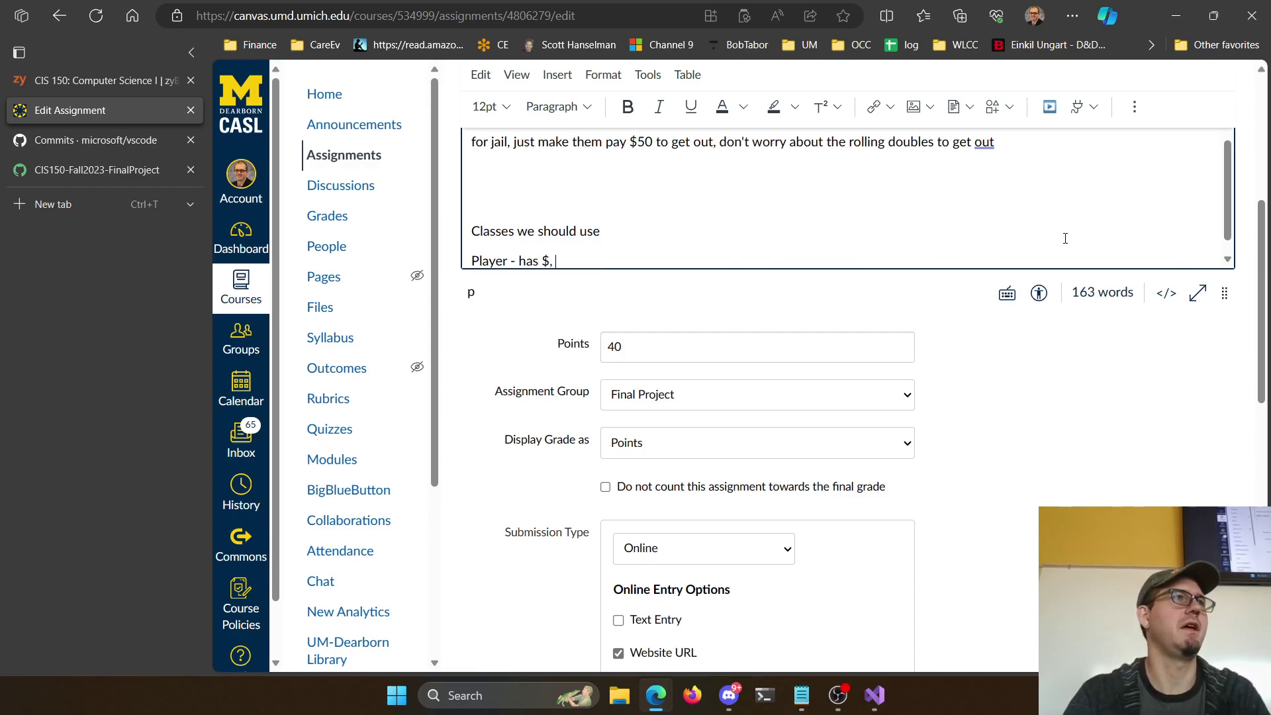
type("what space they are on")
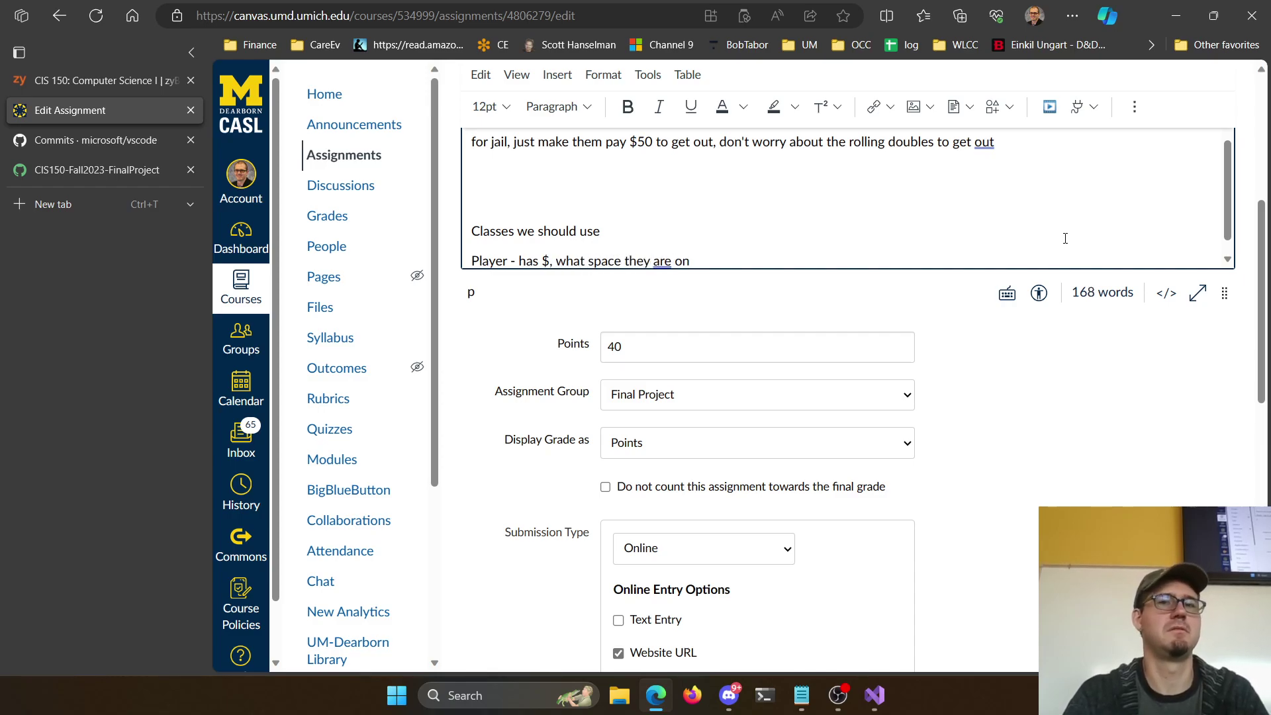
key("Return")
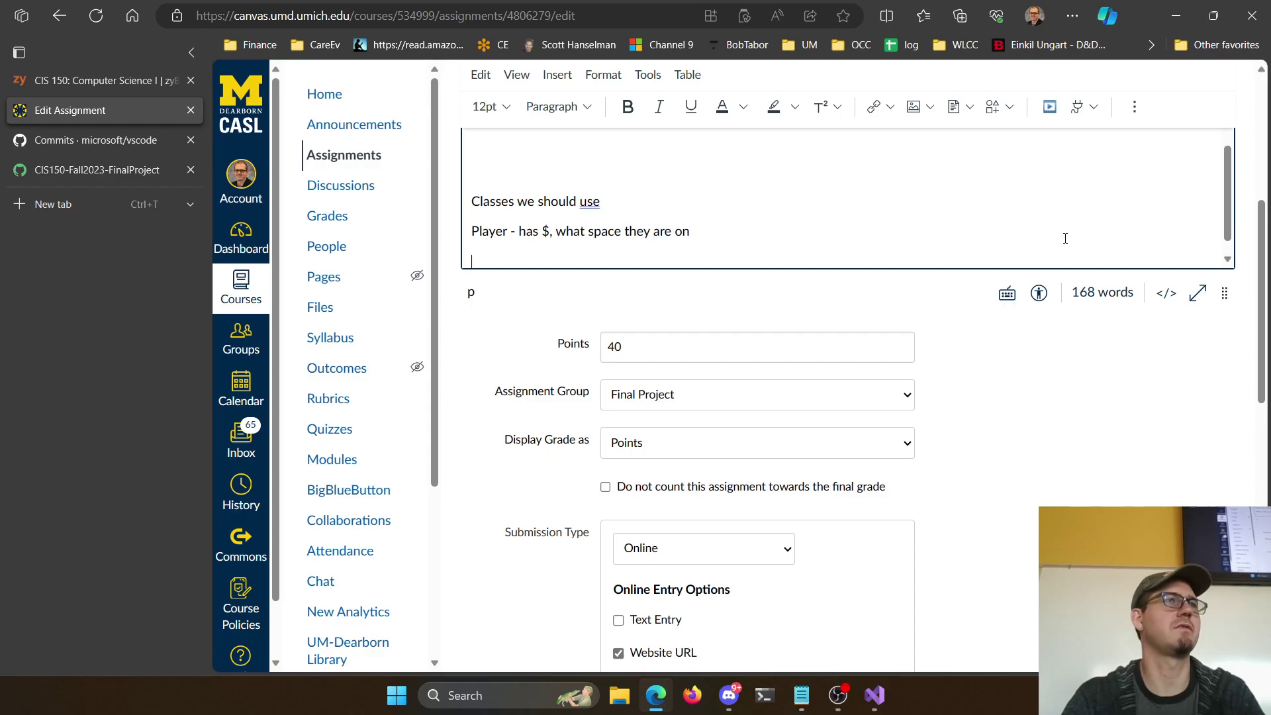
type("P")
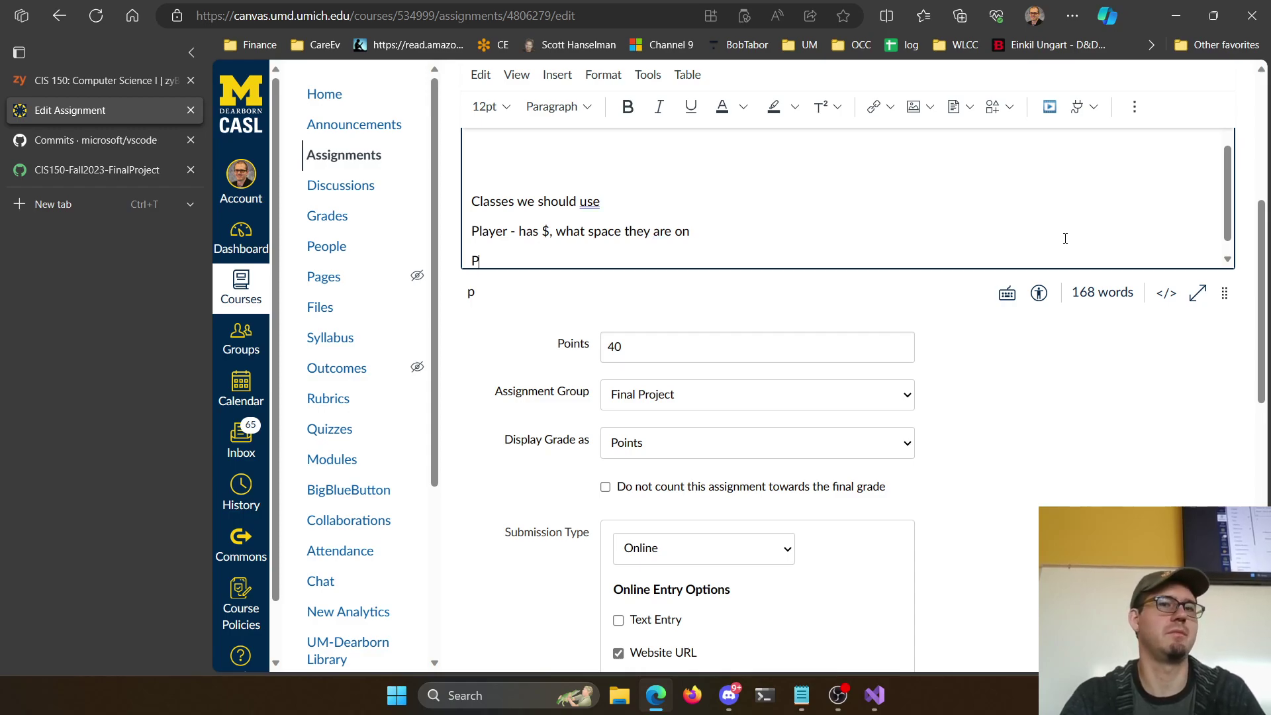
type("roperty - name, rent $")
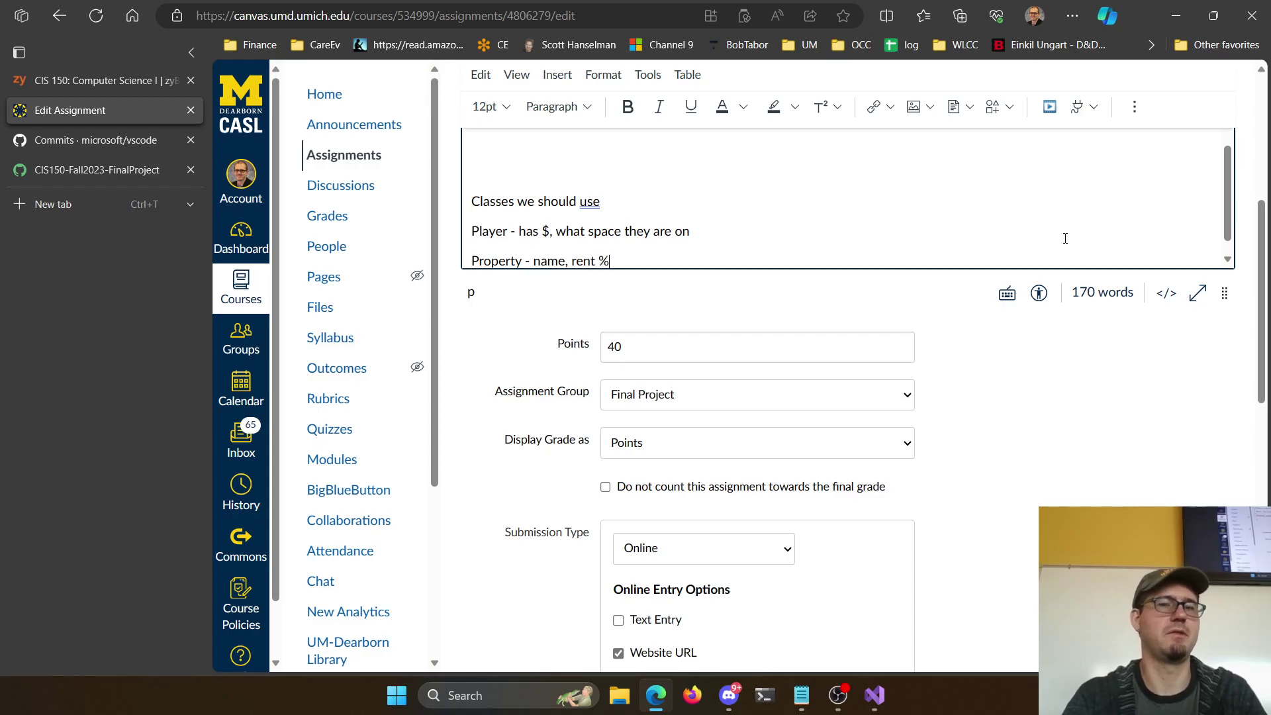
type(", owner")
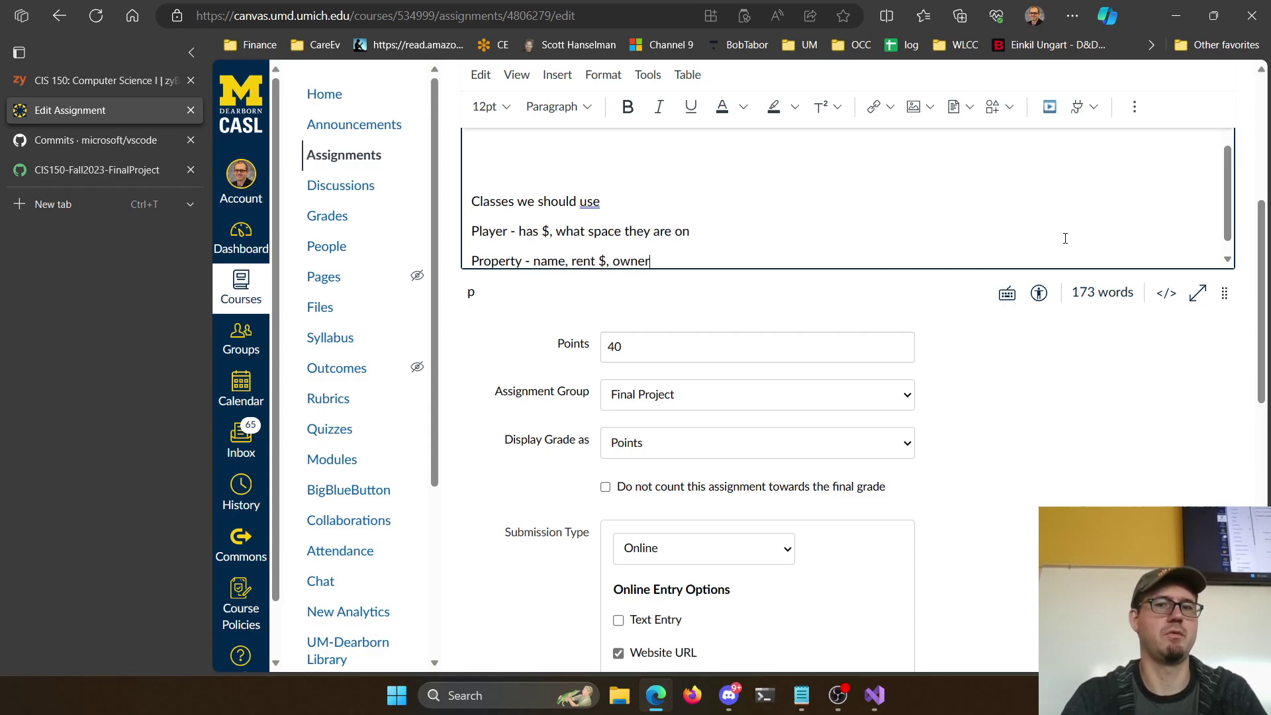
type("?")
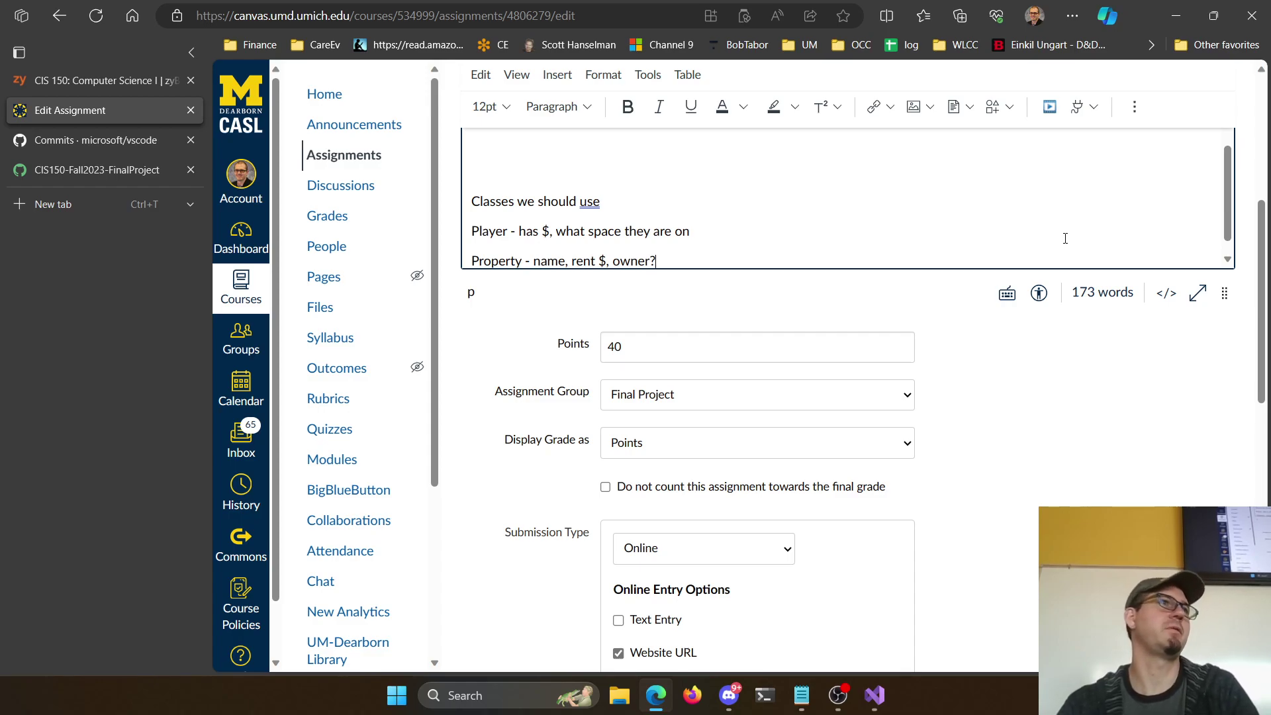
key("BackSpace")
type("( player number is easy for this )")
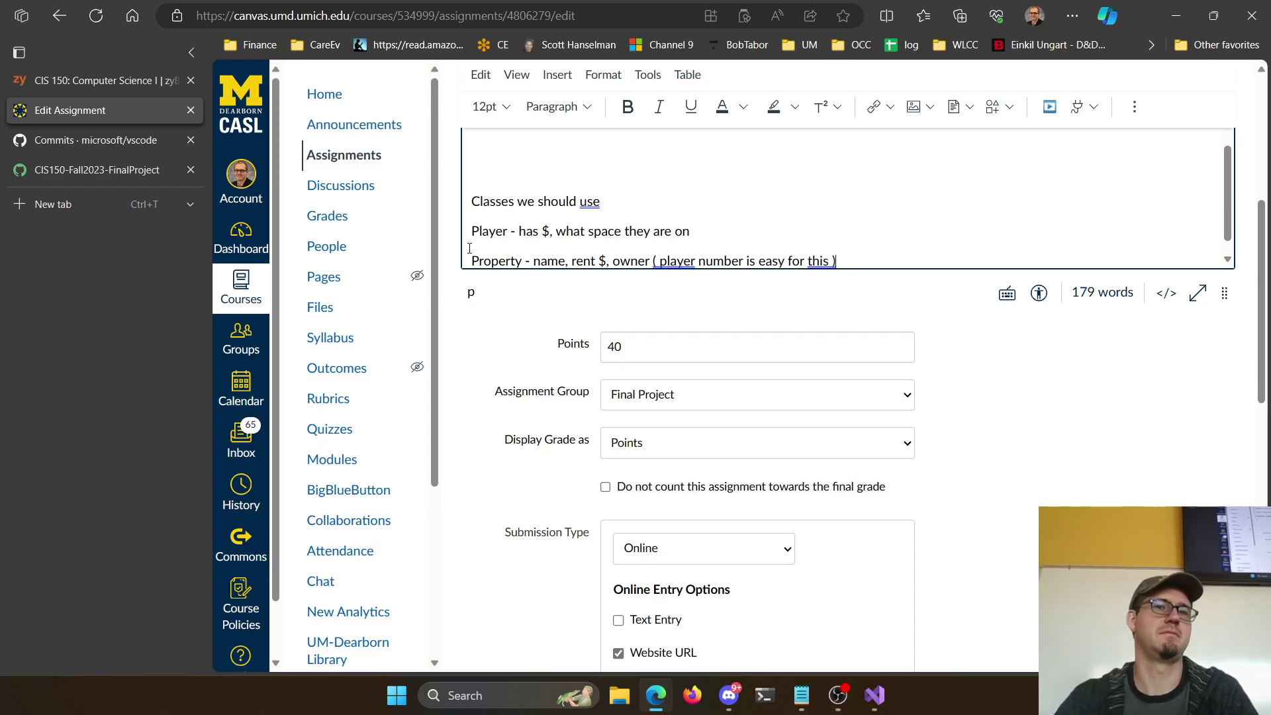
Change the Player line to list name/number along with money and current space
left_click(518, 231)
type("name,")
key("Delete")
key("Delete")
key("Delete")
key("Delete")
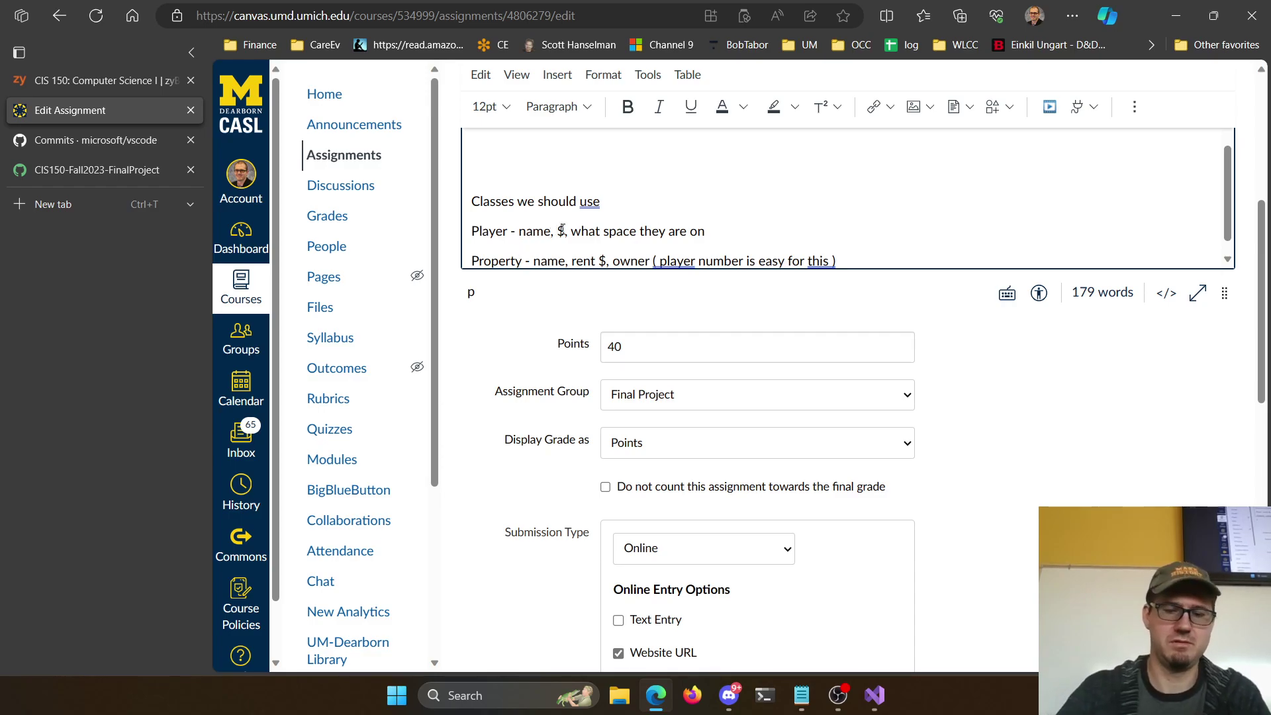
type("/number")
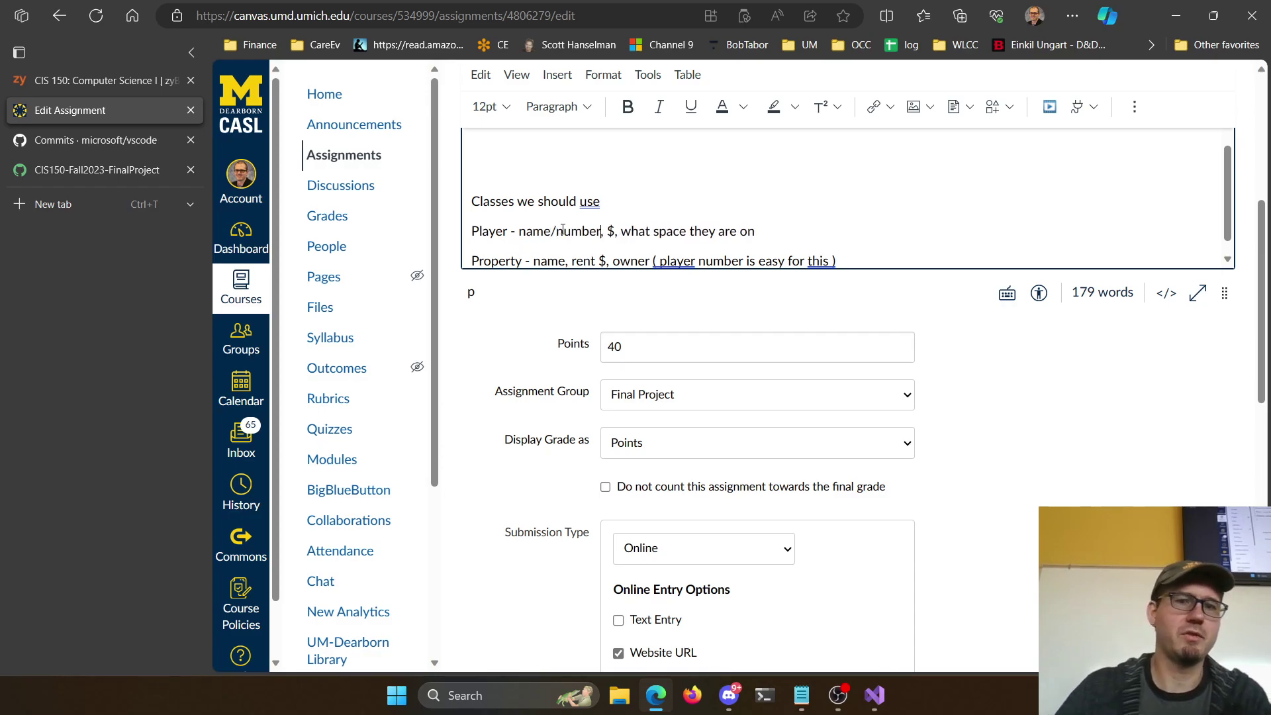
left_click(793, 238)
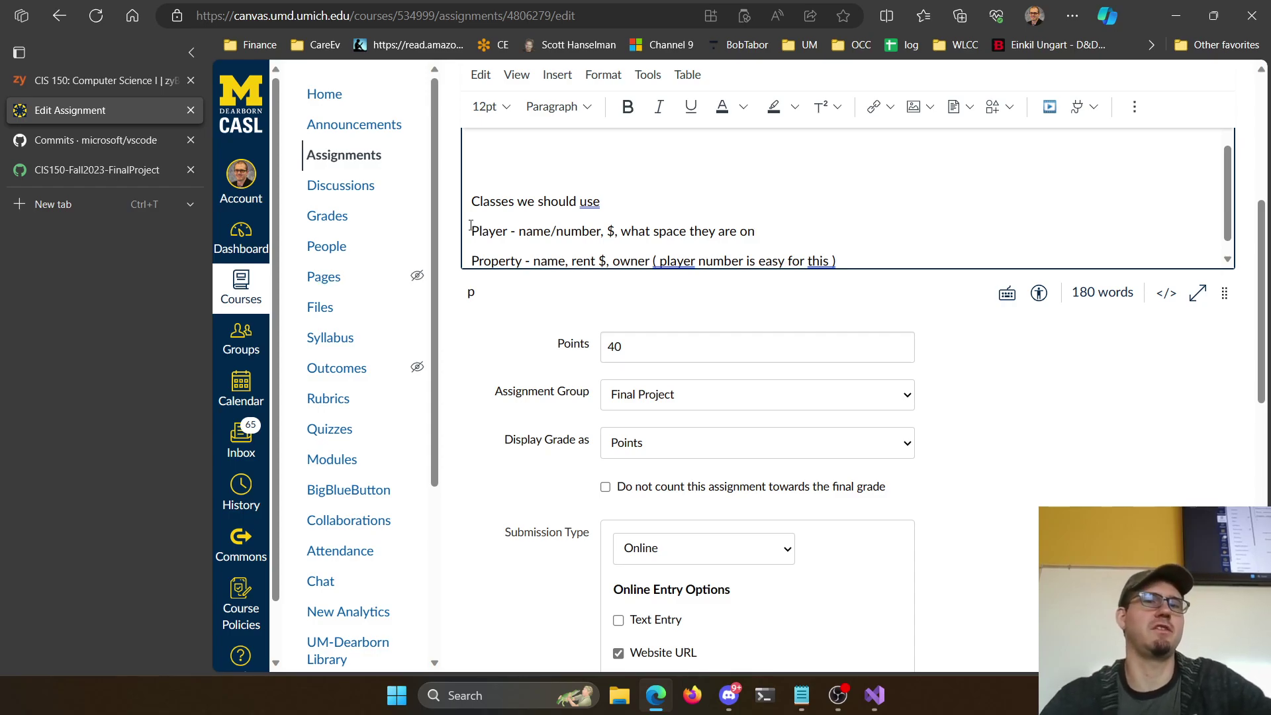
scroll(861, 232, "down", 1)
left_click(873, 235)
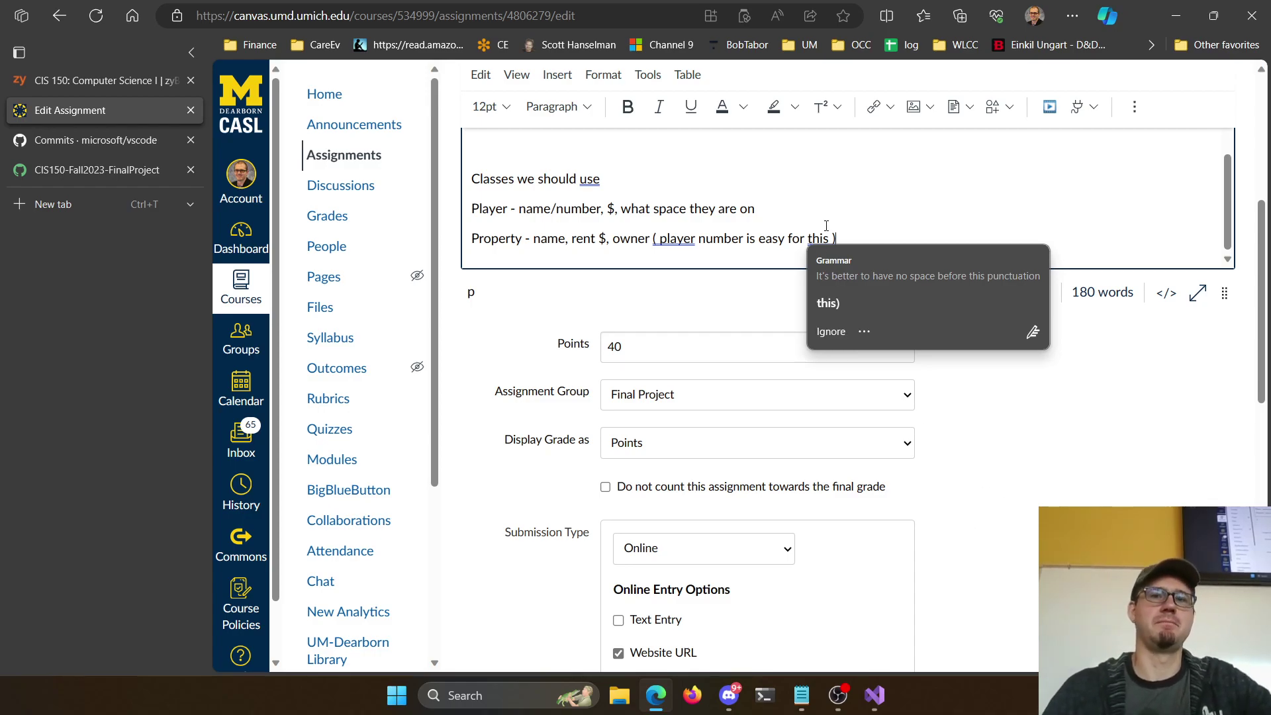
Save the edited Final Project assignment (40 points, website URL, due Dec 11, 11:30am)
scroll(873, 242, "up", 5)
scroll(860, 242, "down", 8)
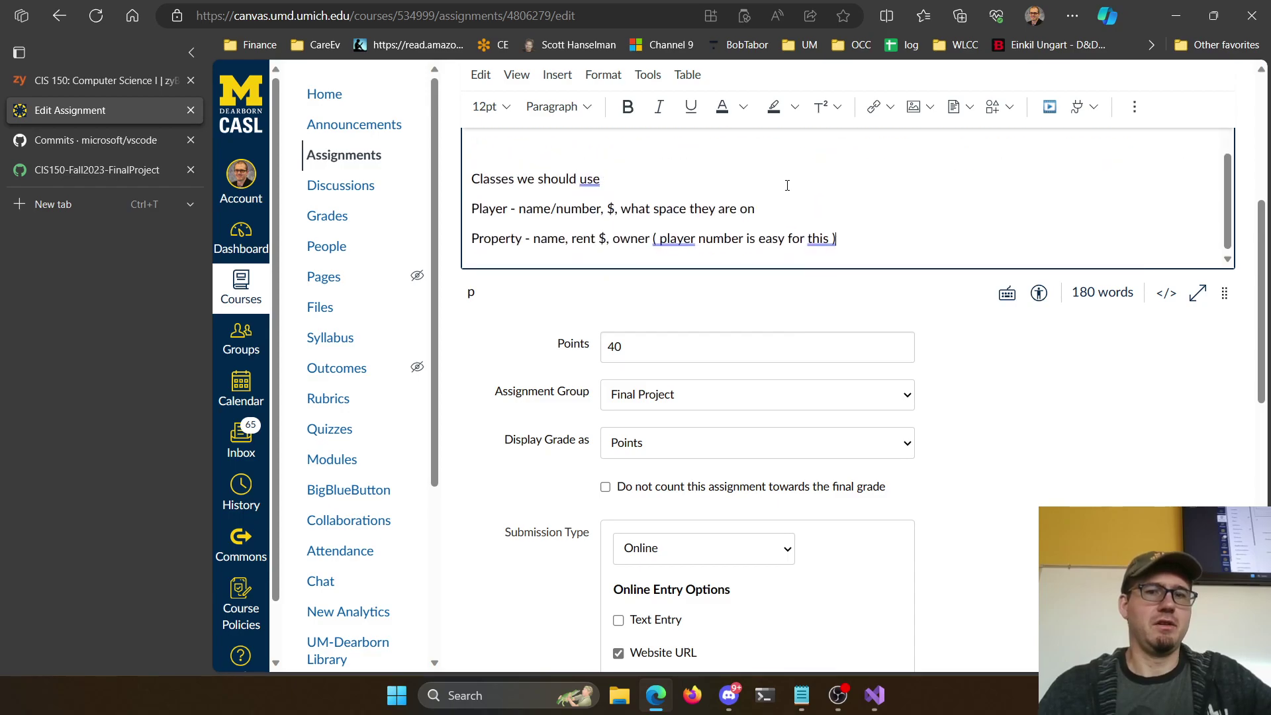
scroll(871, 132, "up", 4)
mouse_move(875, 252)
scroll(874, 252, "down", 10)
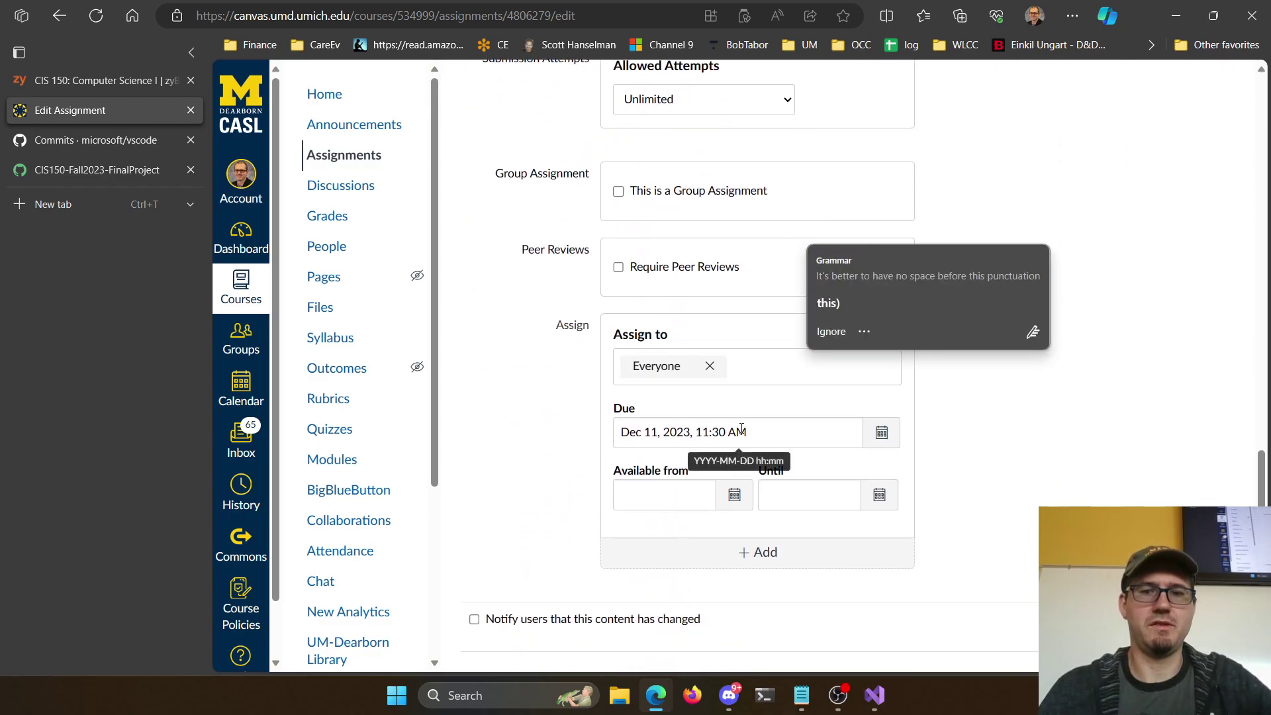
scroll(867, 437, "up", 10)
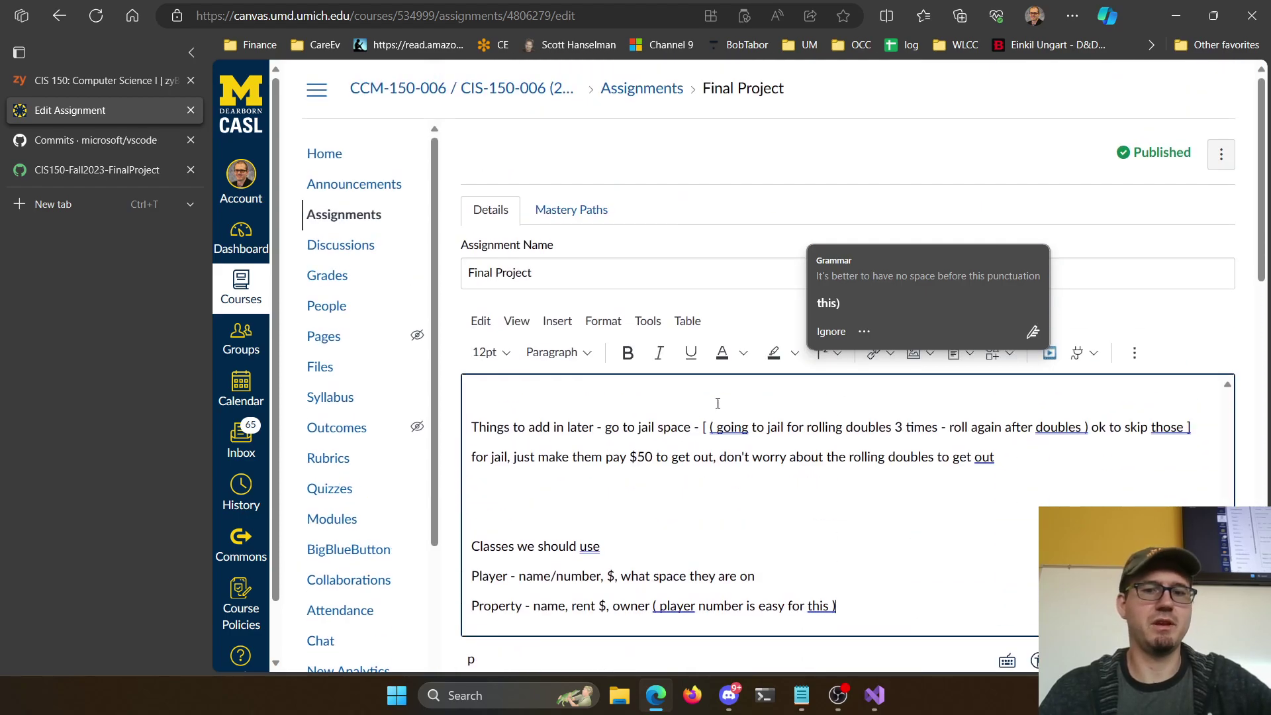
scroll(805, 516, "up", 6)
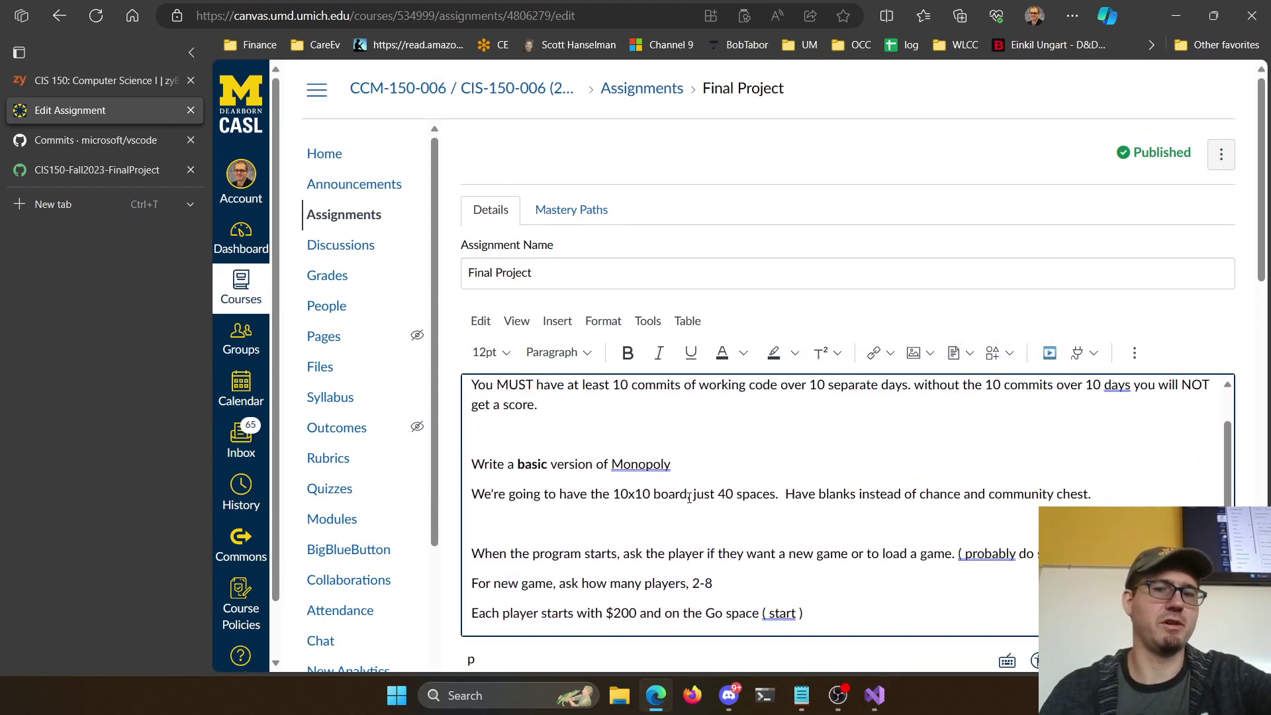
scroll(701, 485, "down", 15)
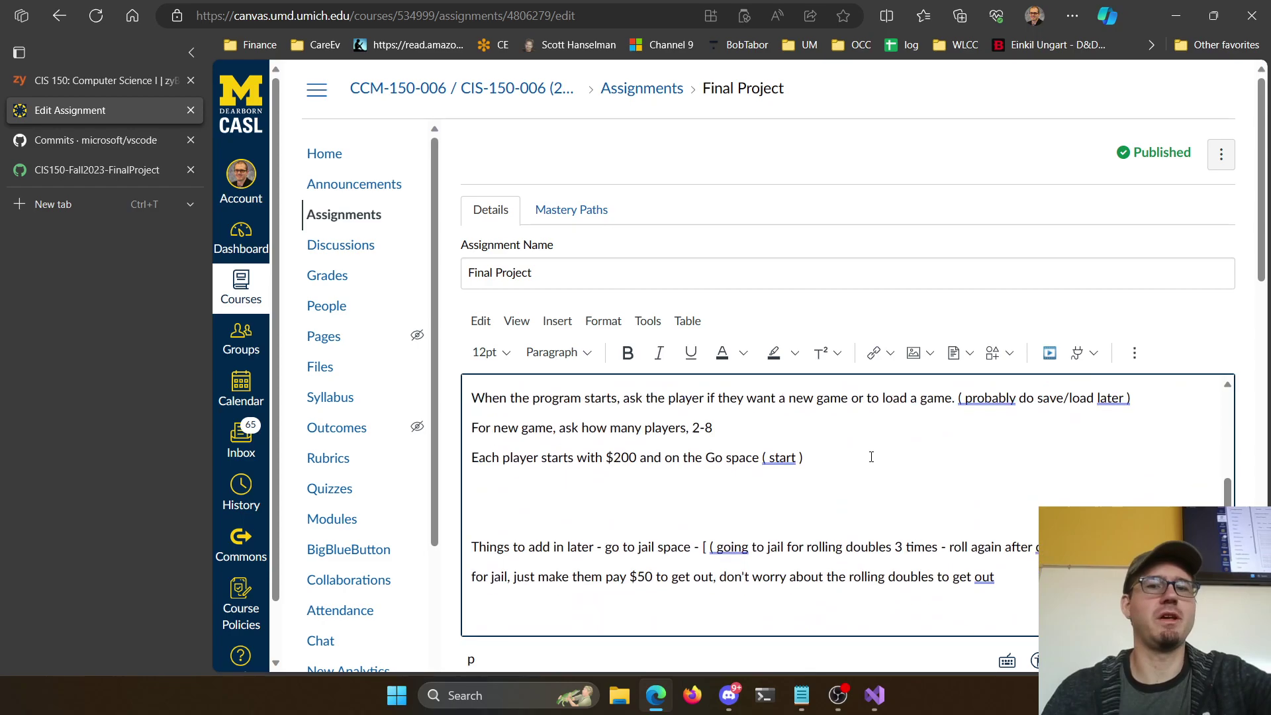
scroll(1015, 401, "down", 4)
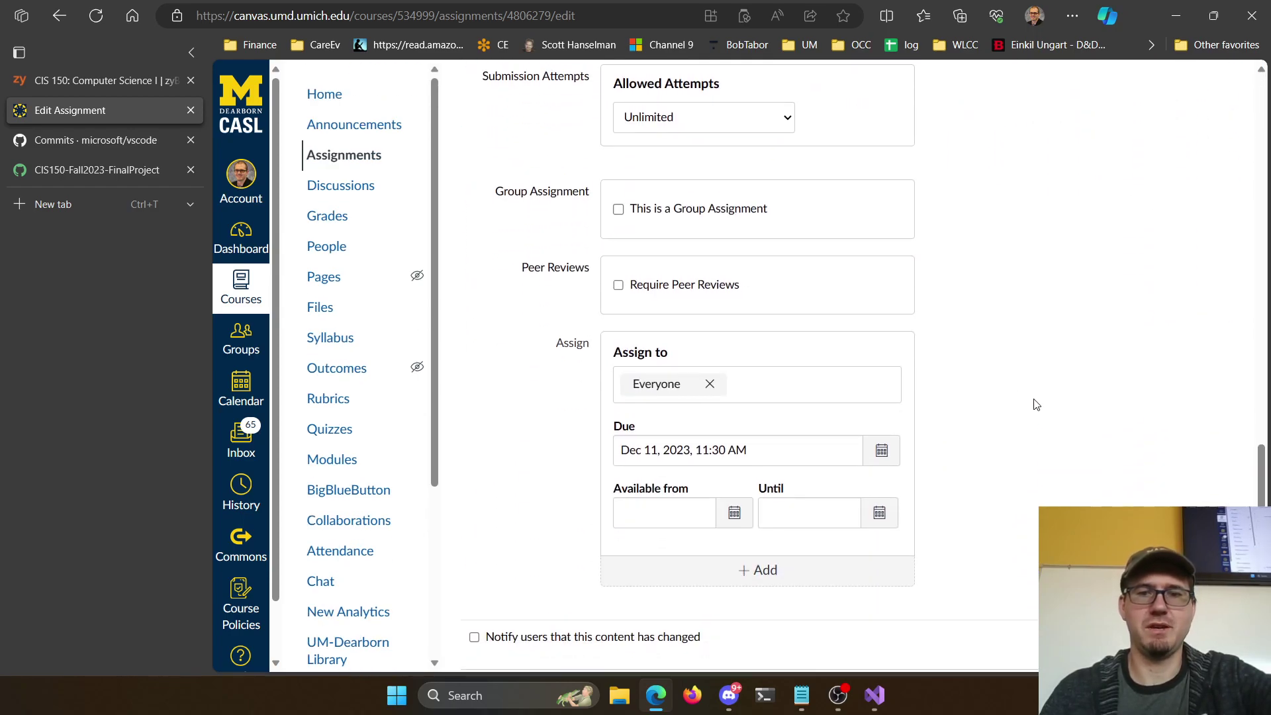
key("Return")
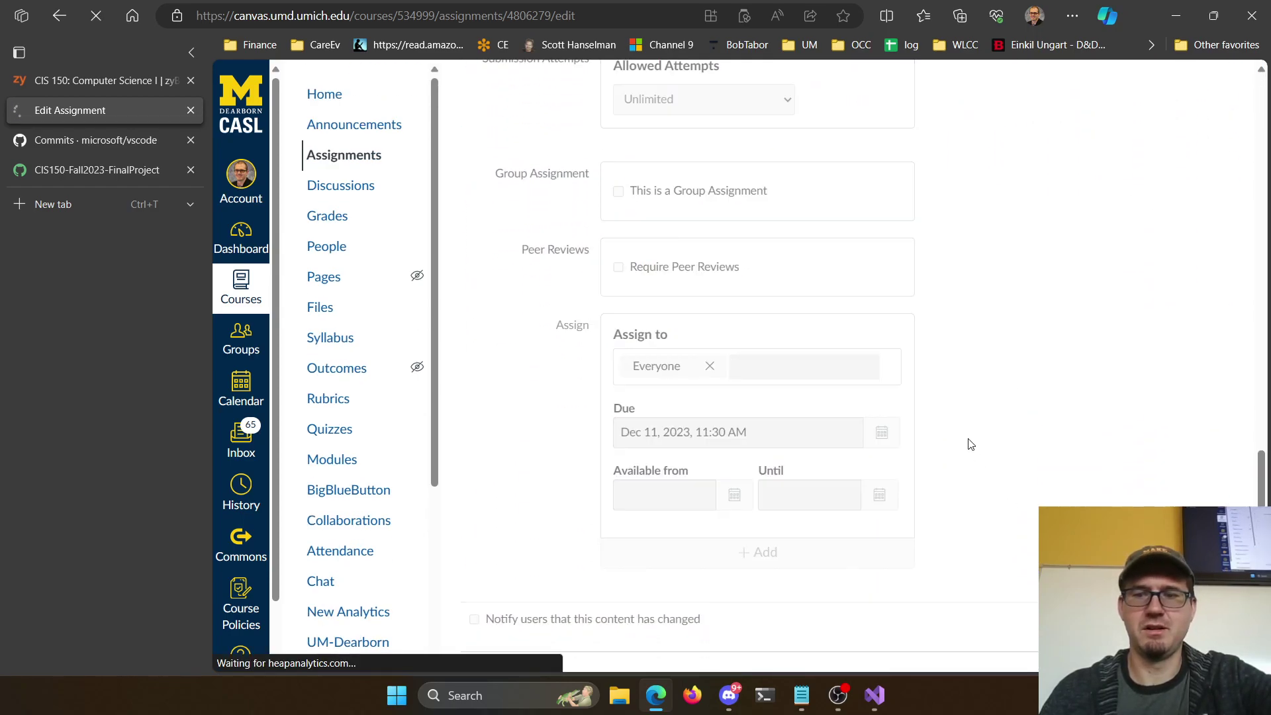
scroll(785, 335, "down", 2)
scroll(770, 329, "down", 5)
Create a new rubric titled 'Final Project' and use it for assignment grading
left_click(496, 618)
scroll(738, 395, "down", 5)
triple_click(576, 304)
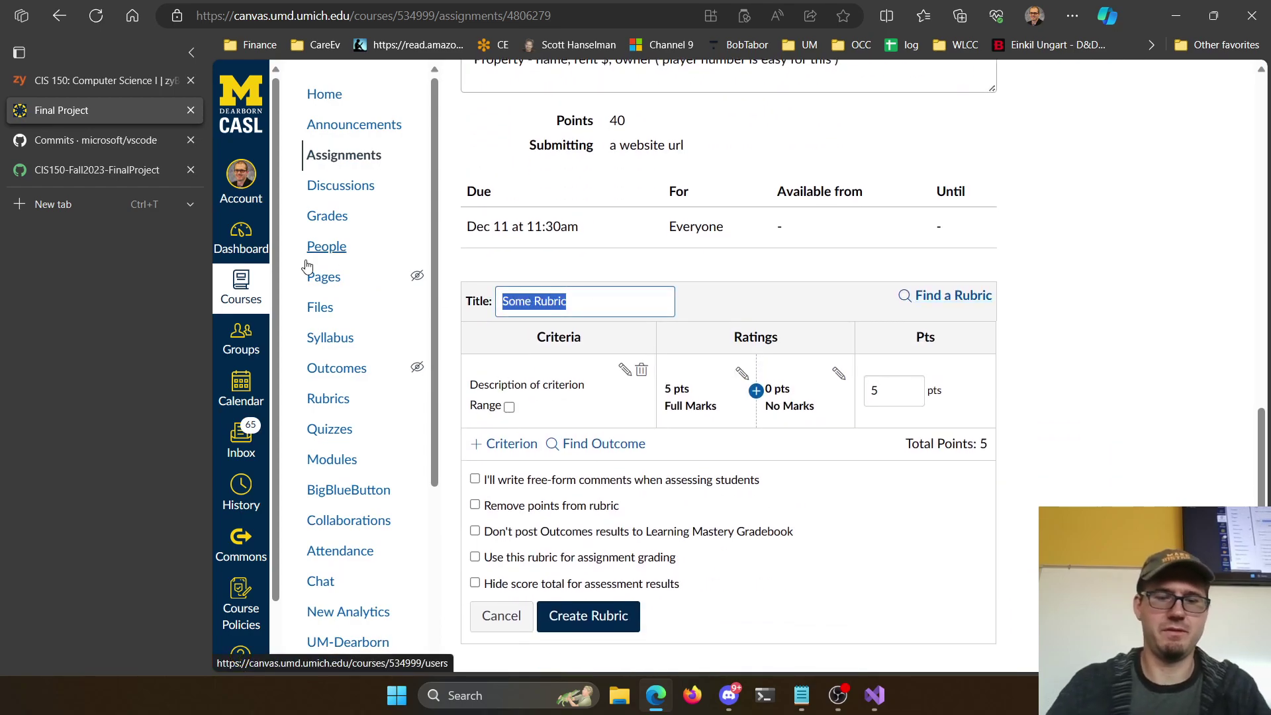
type("Final Proj")
key("BackSpace")
key("BackSpace")
key("BackSpace")
key("BackSpace")
key("BackSpace")
key("BackSpace")
key("BackSpace")
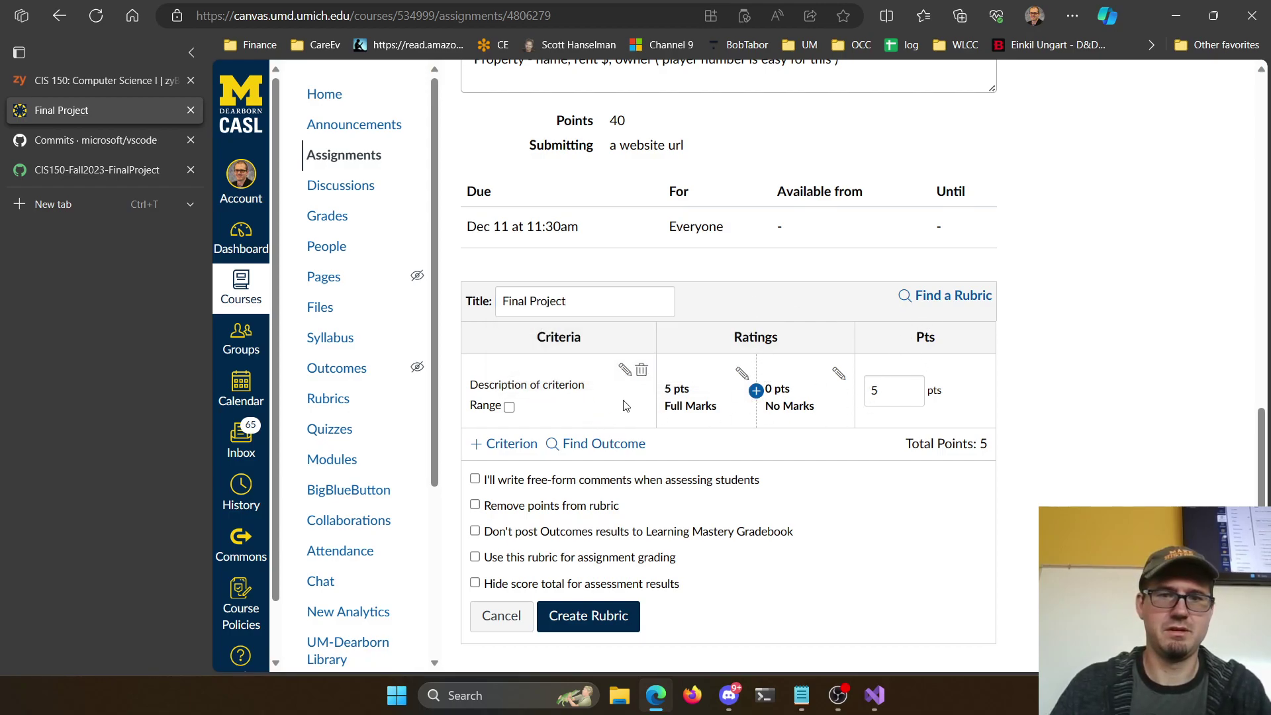
left_click(545, 566)
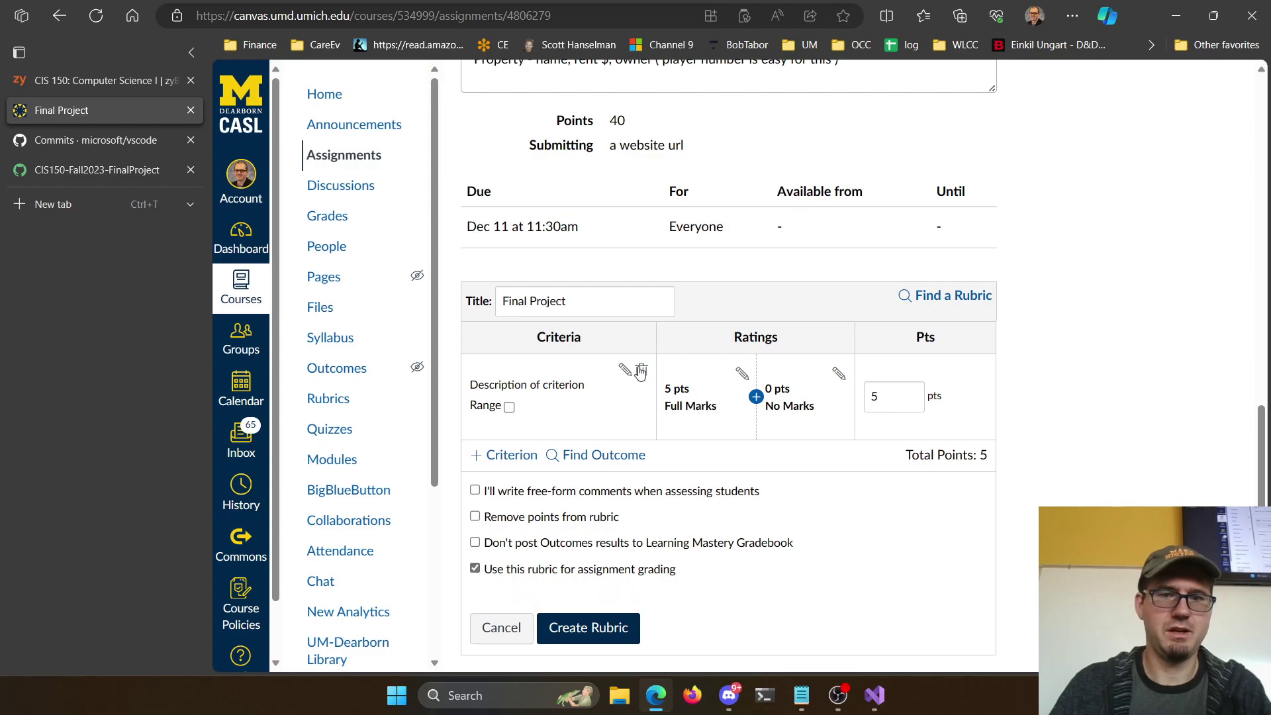
Rename the first criterion to Player class and add a Property class criterion, 5 pts each
left_click(637, 368)
left_click_drag(774, 312, 321, 308)
type("Player class")
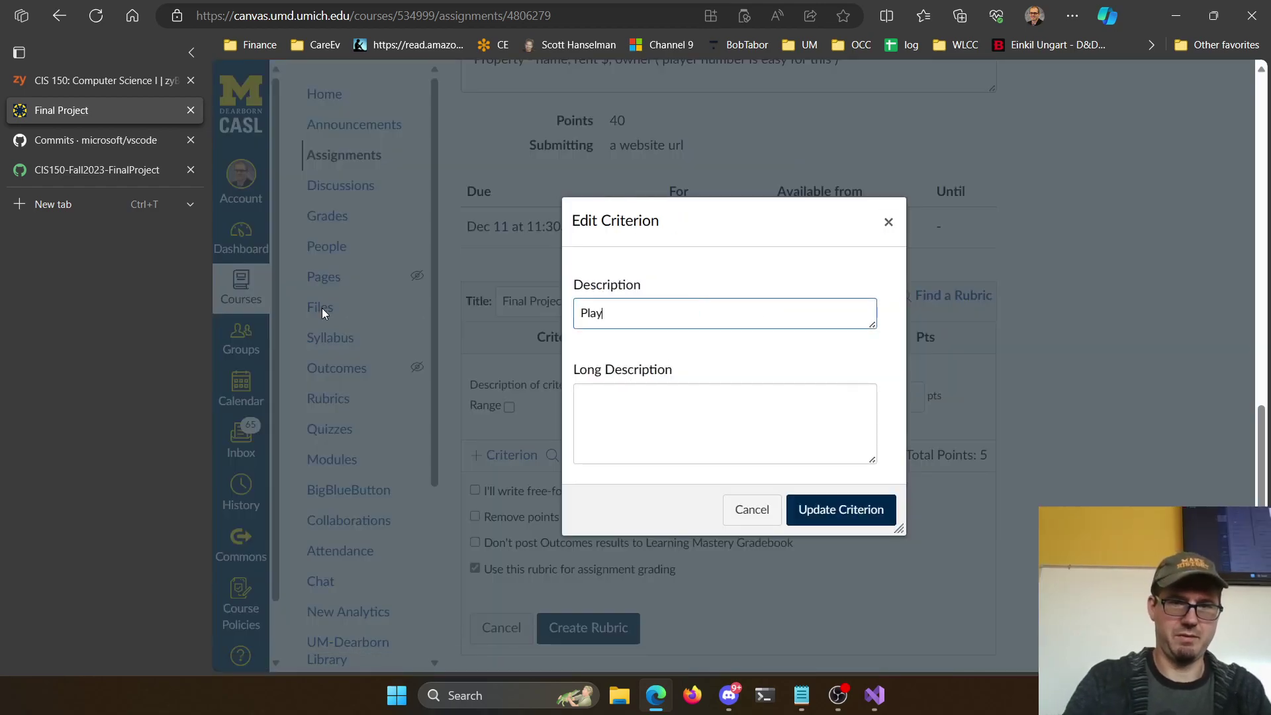
left_click(814, 507)
left_click(511, 454)
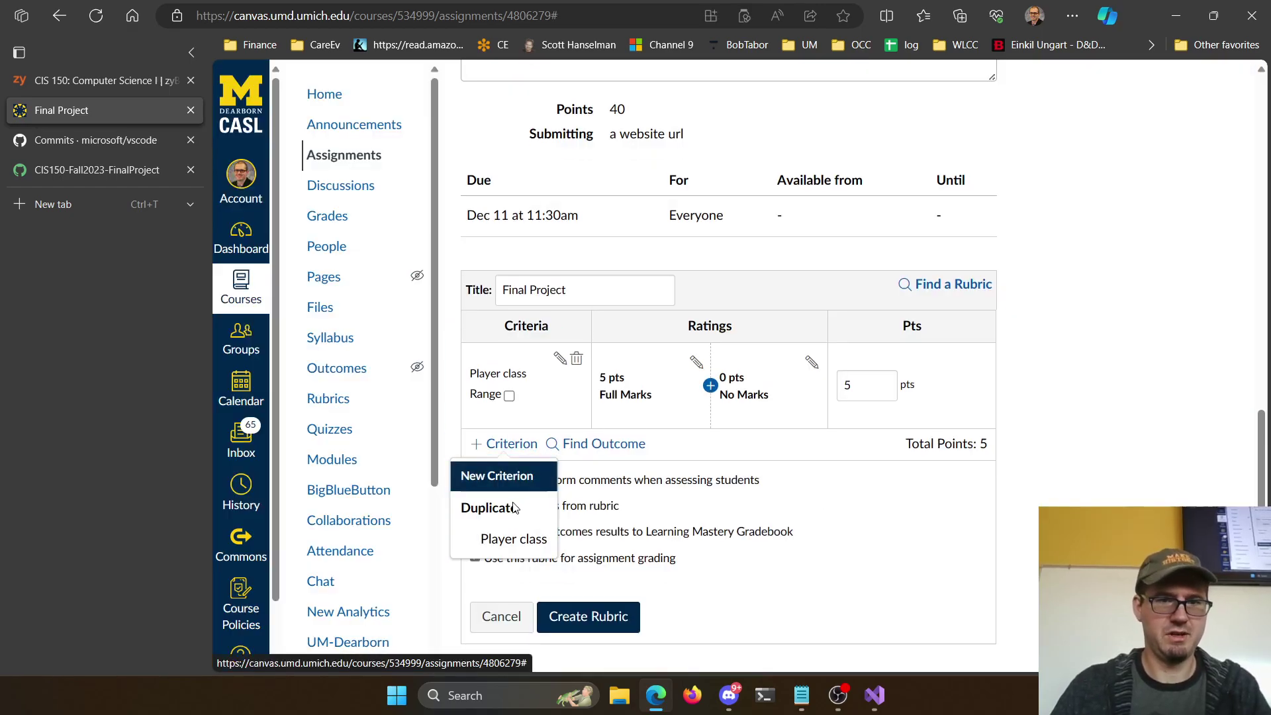
left_click(511, 477)
type("Property class")
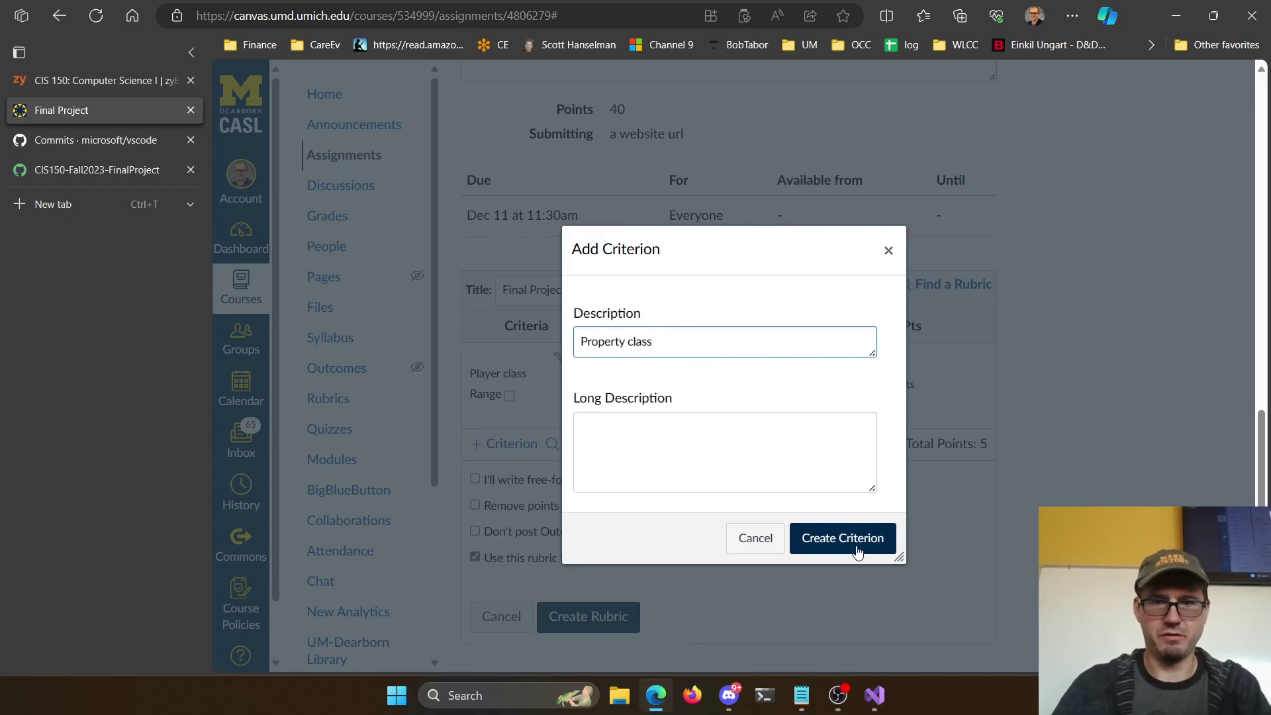
left_click(854, 546)
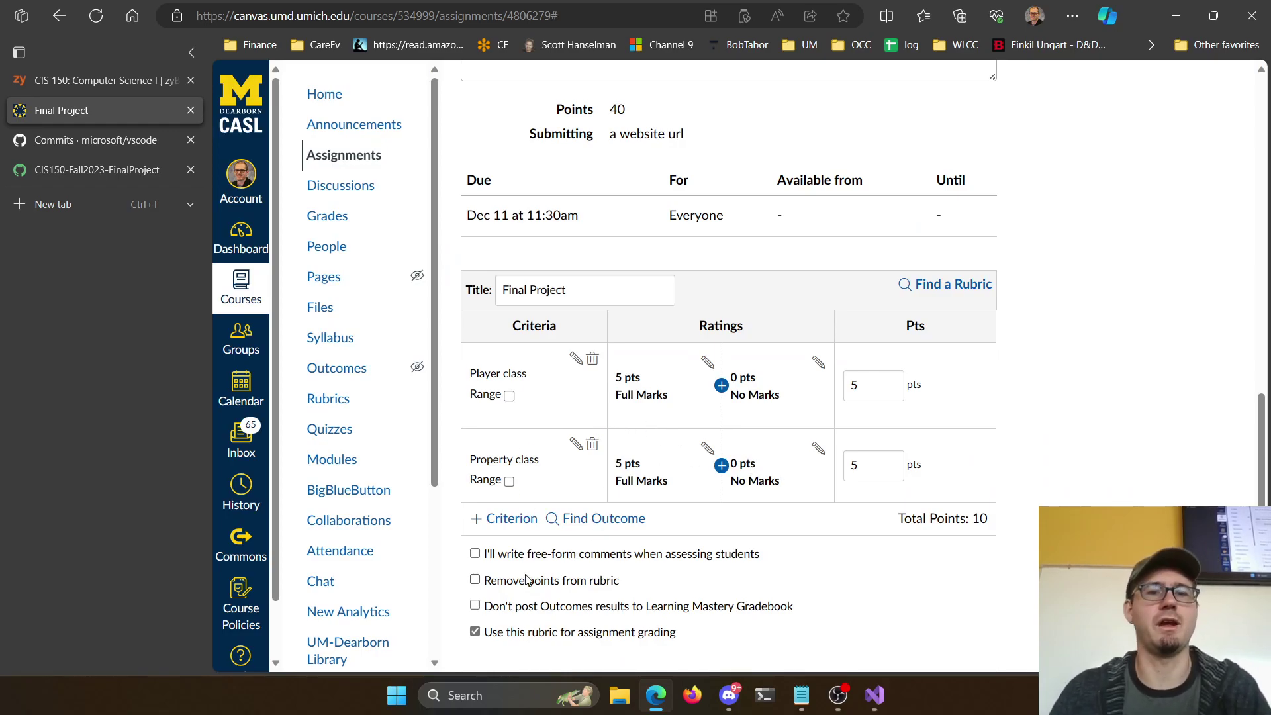
Add a 'Save/load feature' criterion worth 10 points
left_click(512, 530)
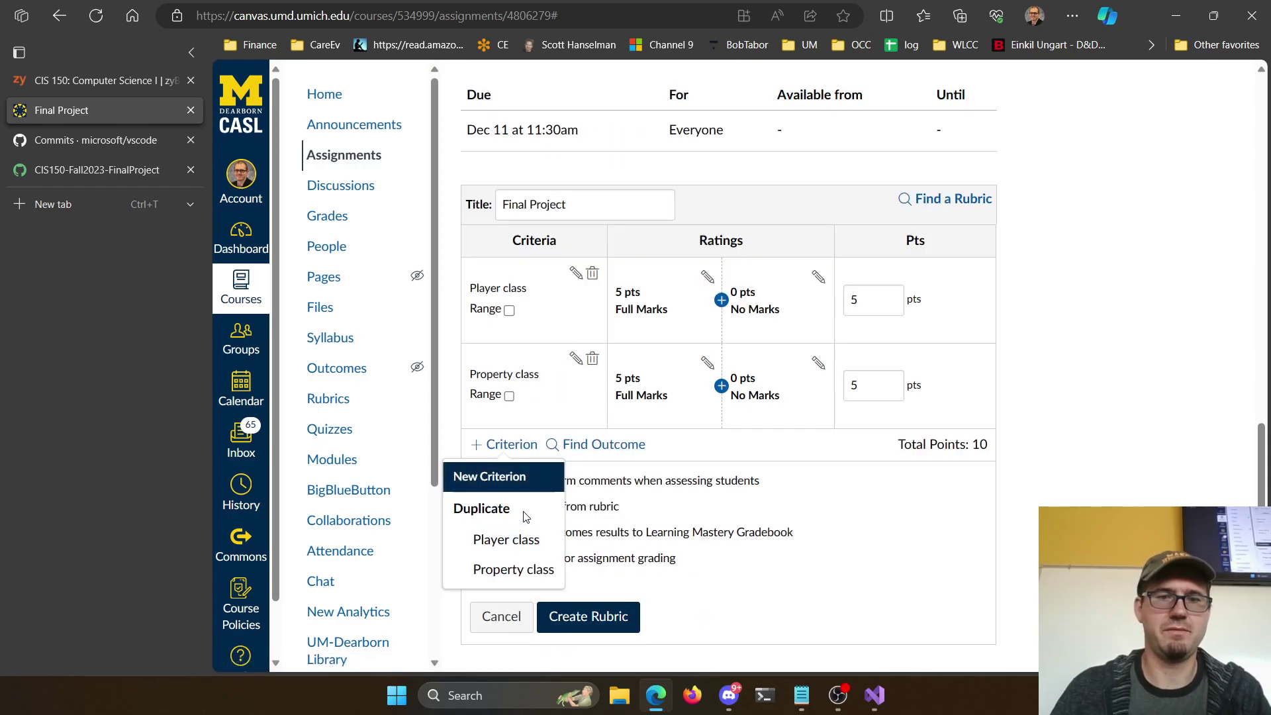
left_click(489, 476)
left_click(636, 349)
type("Save/load feature")
left_click(867, 536)
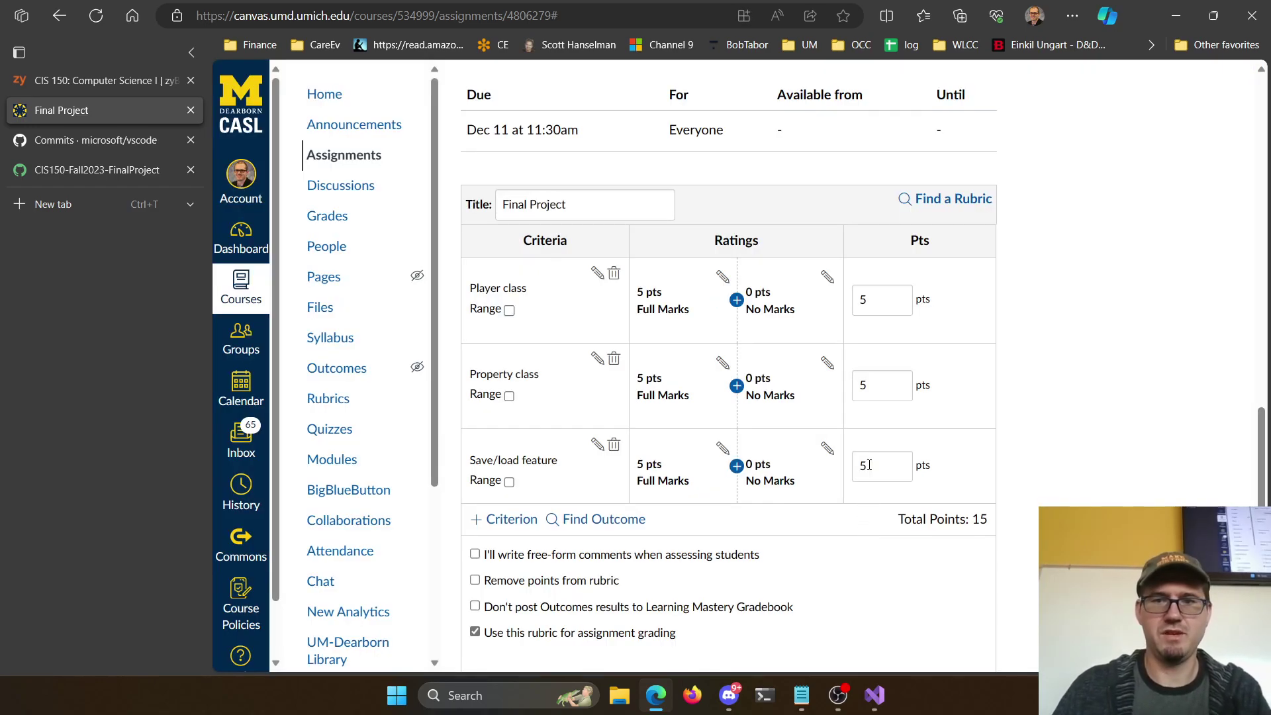
key("BackSpace")
type("10")
left_click(992, 437)
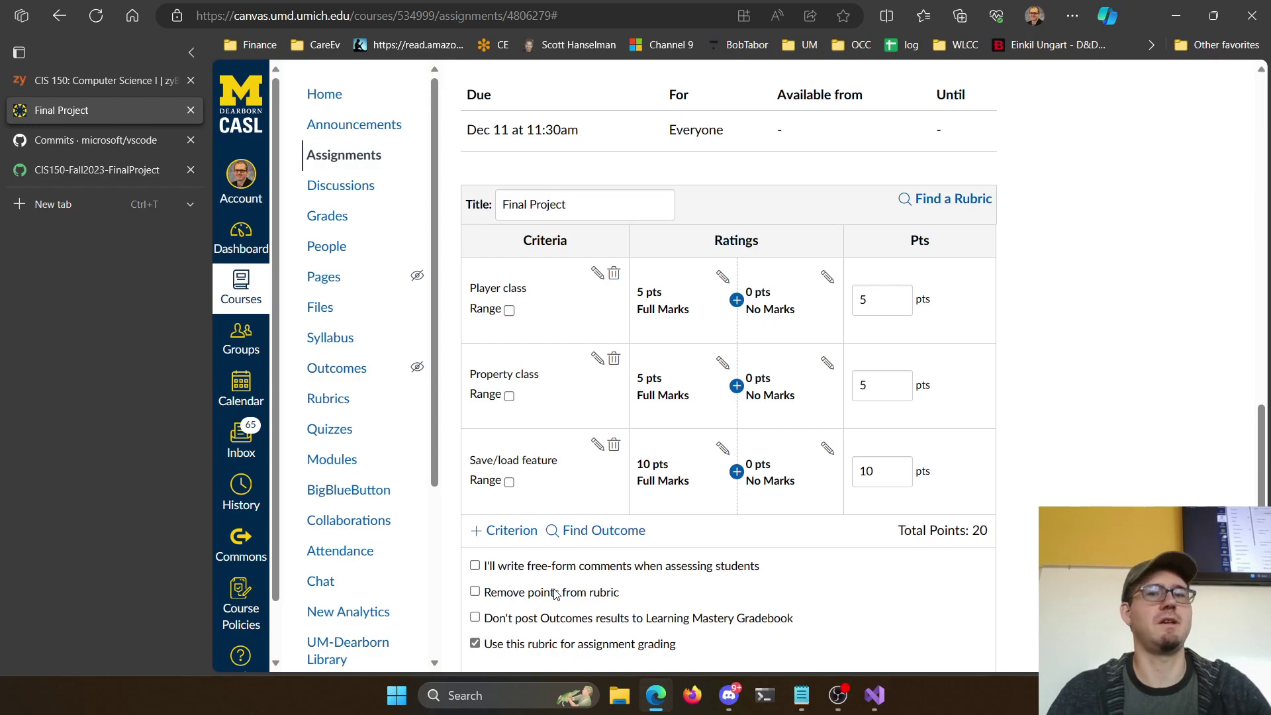
Add a 10-point game play criterion: players take turns around the board and spend money
left_click(504, 530)
left_click(477, 487)
left_click(682, 344)
type("Game play")
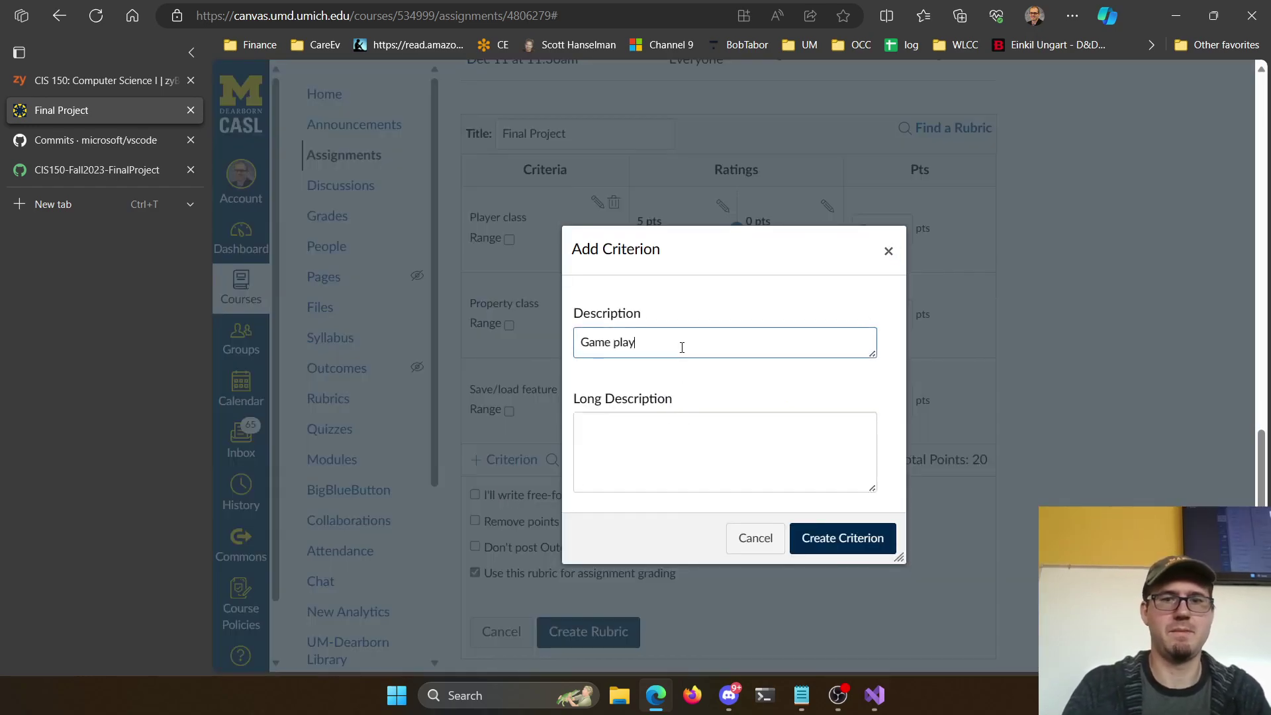
type(", players tu")
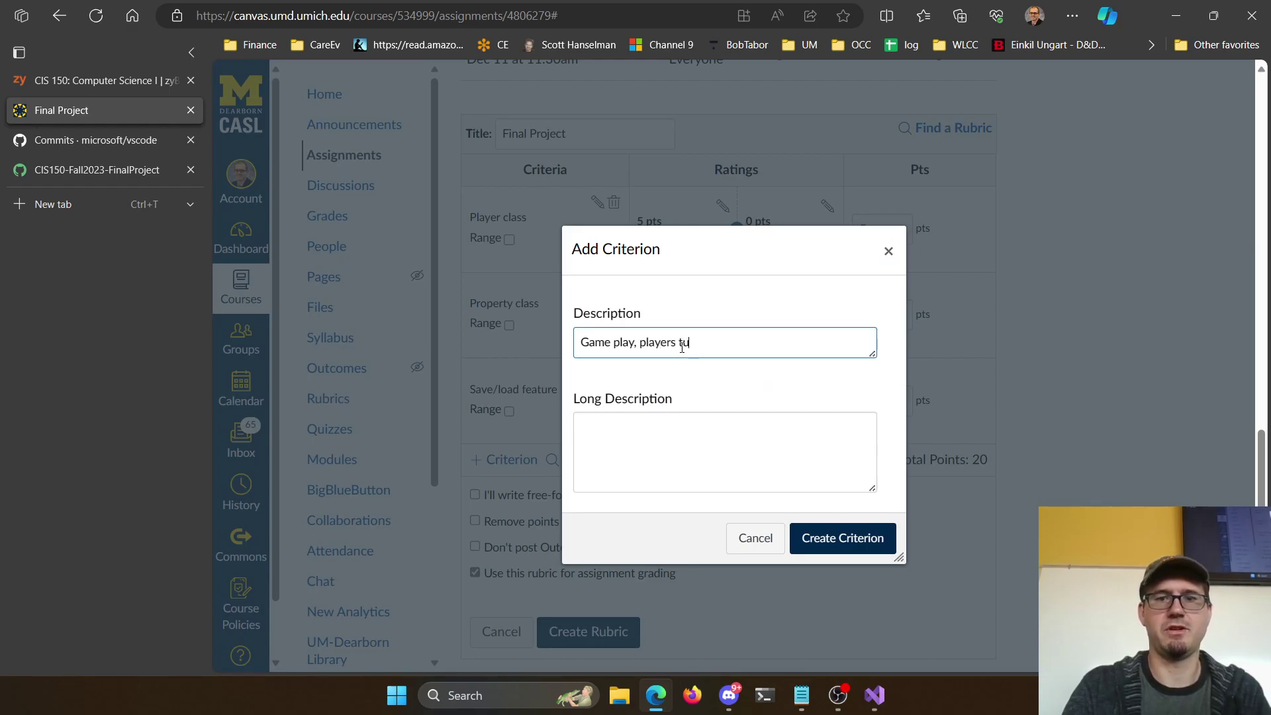
type("rn by turn go aroudn th")
key("BackSpace")
key("BackSpace")
key("BackSpace")
key("BackSpace")
key("BackSpace")
type("nd teh")
key("BackSpace")
type("board")
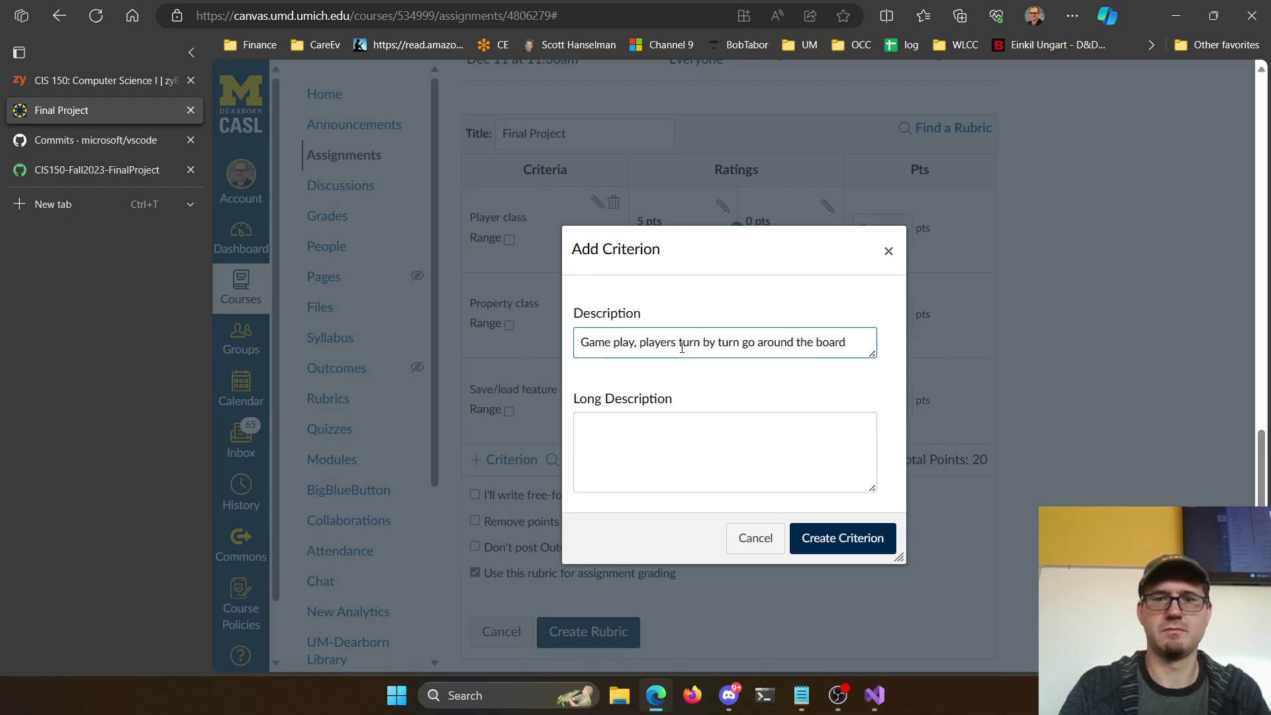
type(" and spend money")
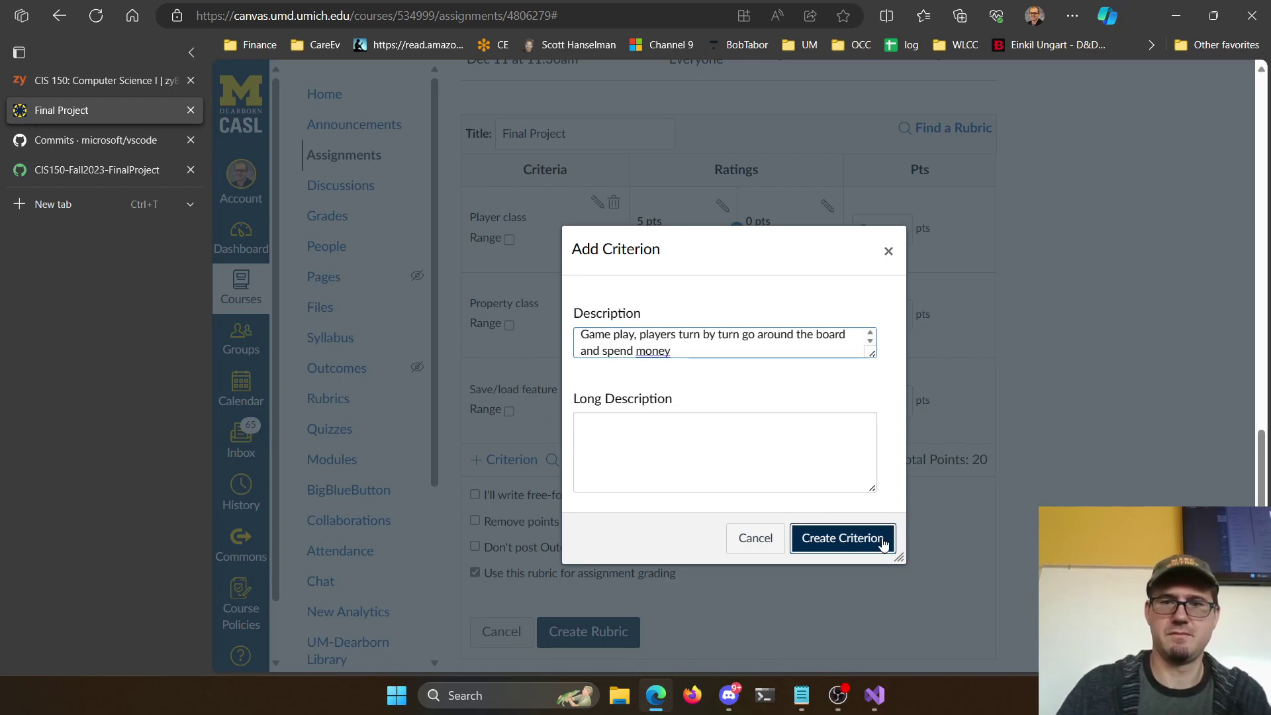
left_click(883, 542)
double_click(940, 487)
type("10")
scroll(788, 431, "up", 4)
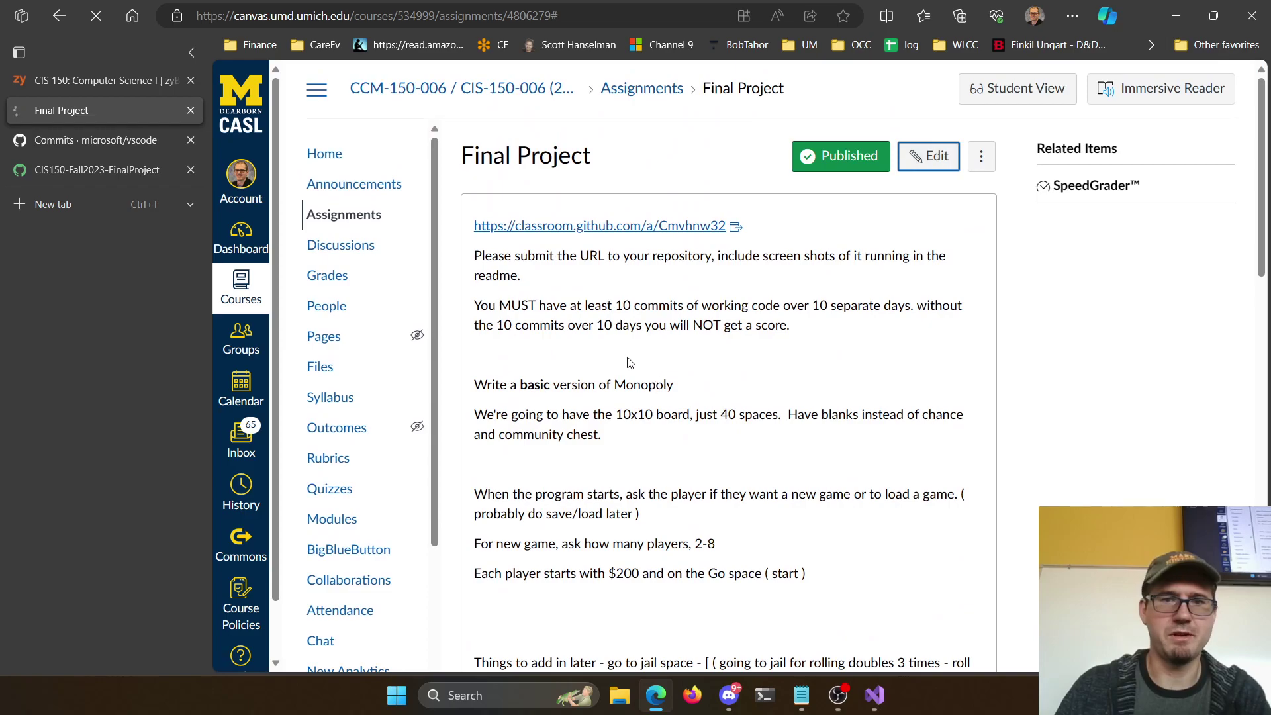
Add a comma after 'puchase $' in the Property line of the description
scroll(703, 327, "down", 4)
scroll(712, 261, "up", 5)
scroll(1035, 437, "down", 5)
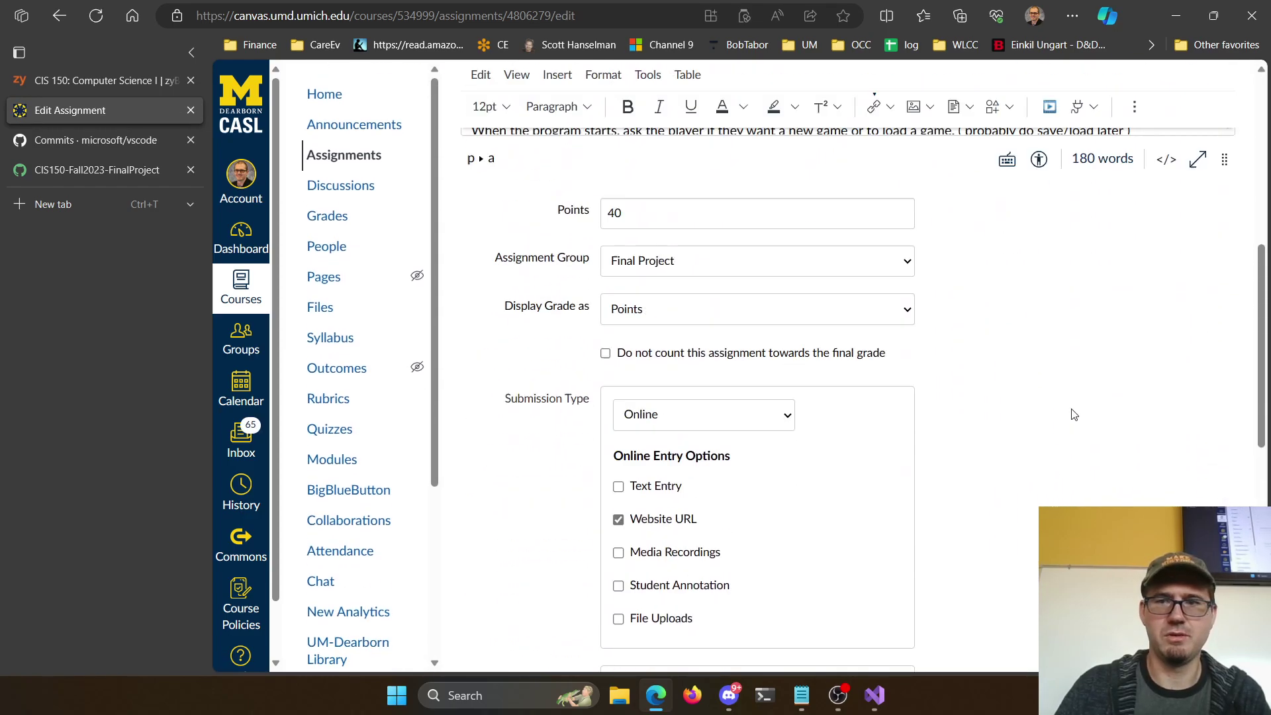
scroll(1073, 415, "up", 7)
scroll(845, 397, "down", 5)
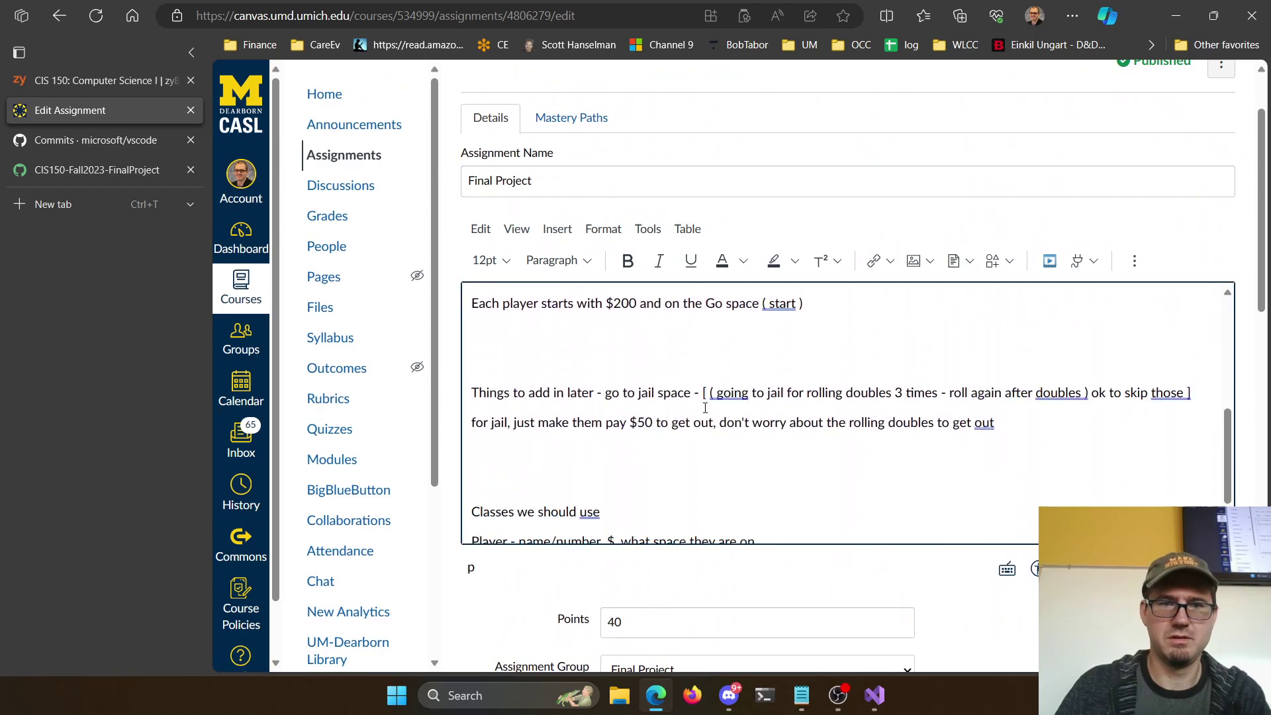
scroll(662, 411, "down", 1)
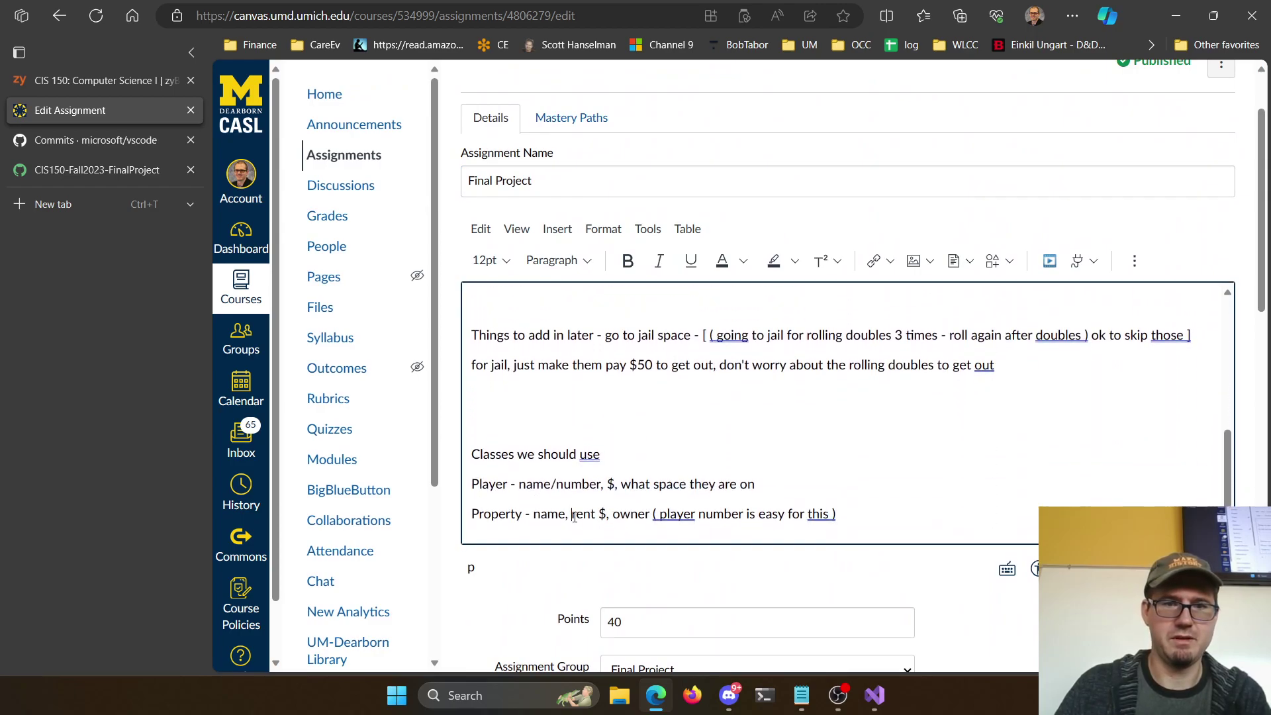
type("puchase")
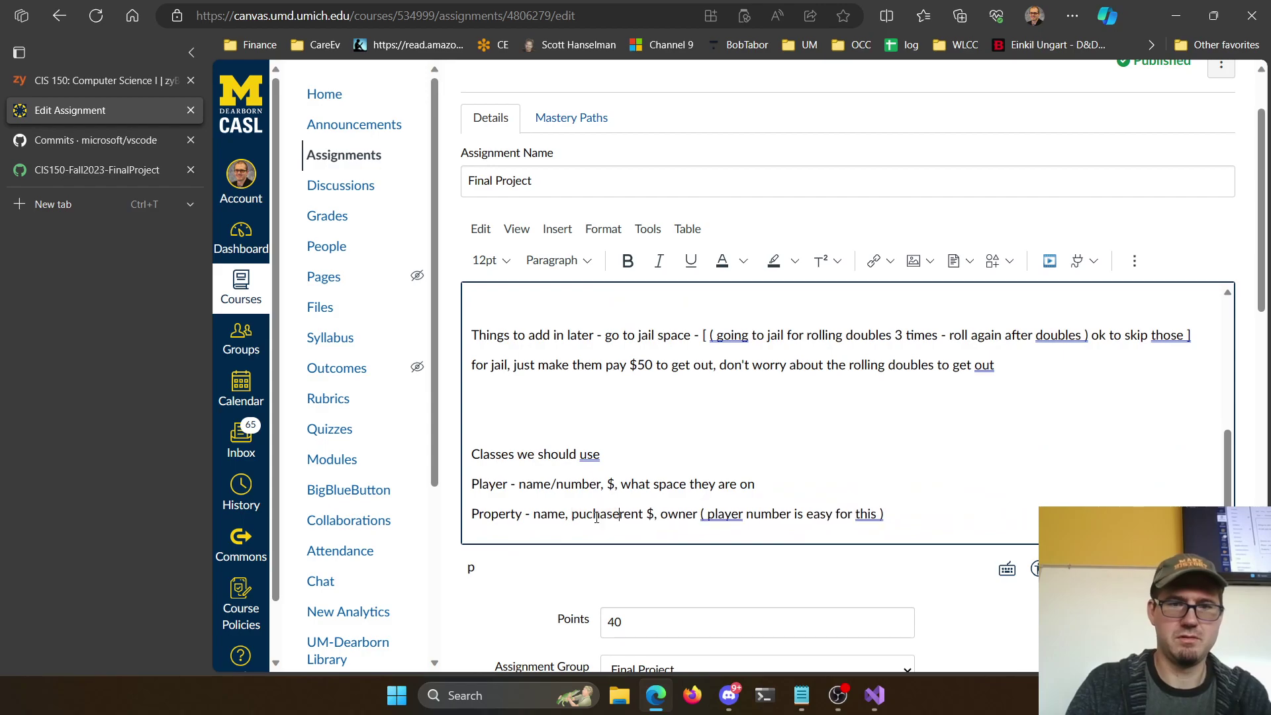
type(" $")
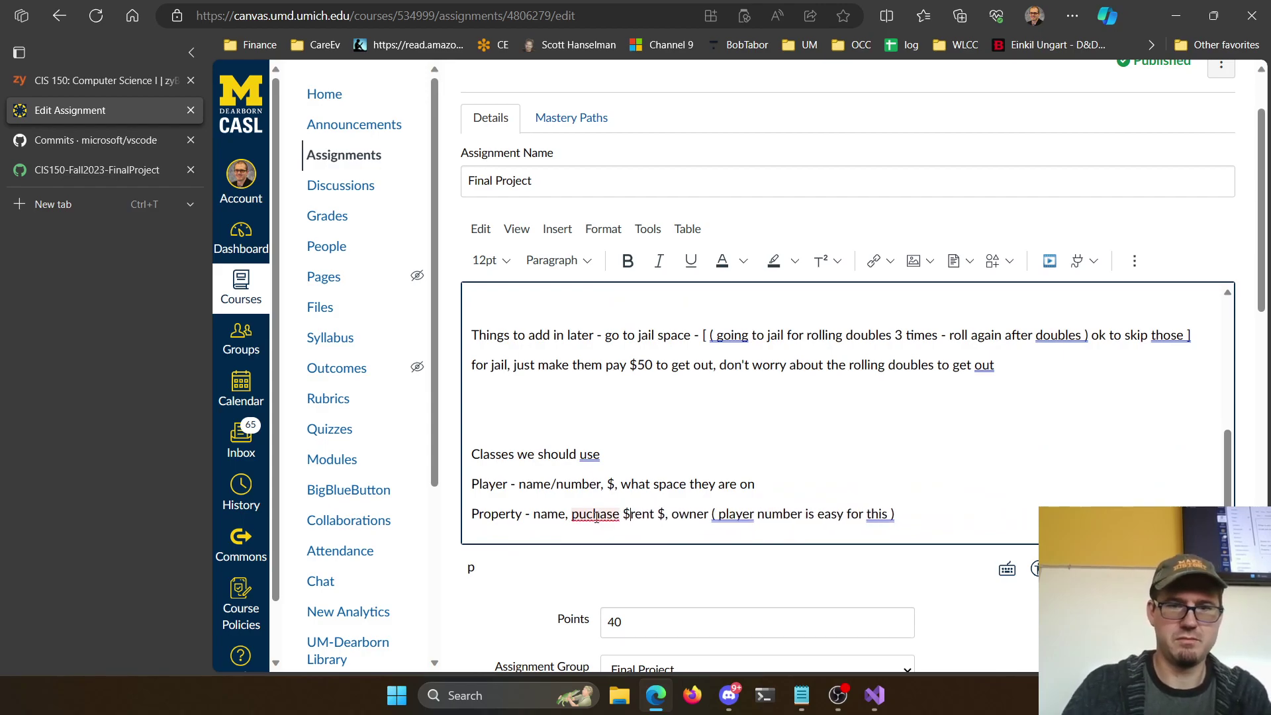
key("BackSpace")
type(",")
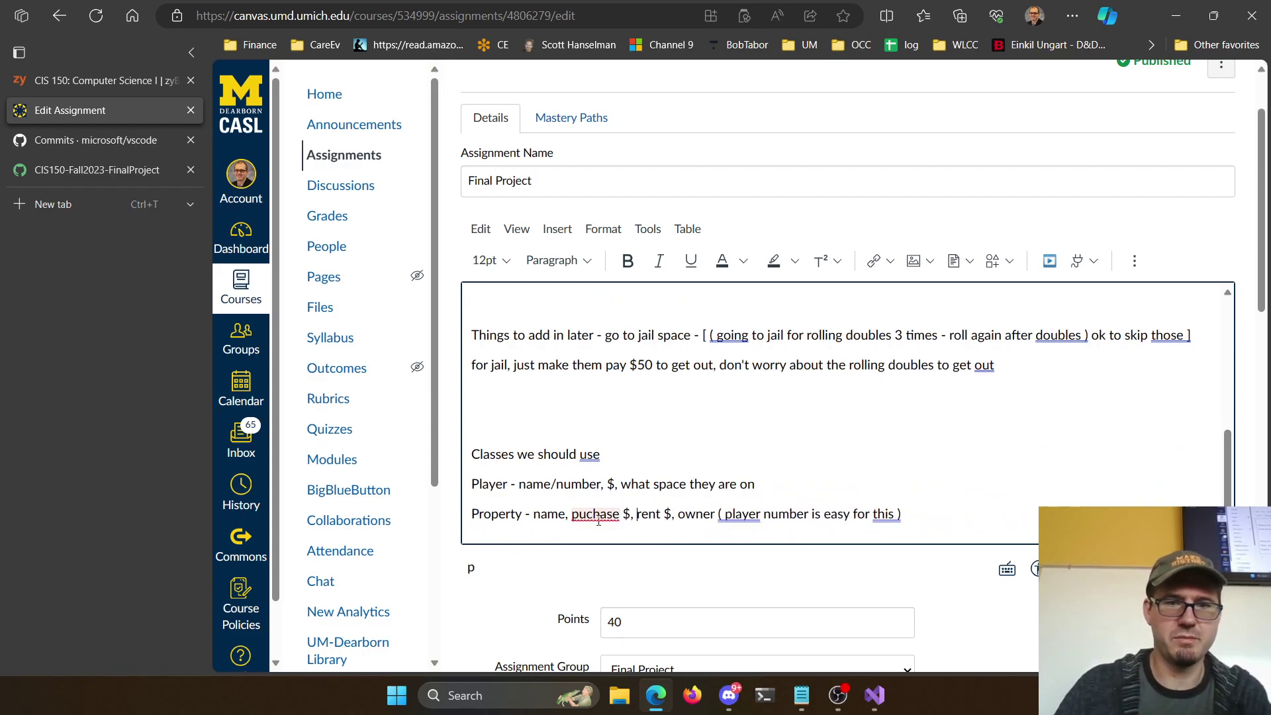
scroll(851, 482, "down", 15)
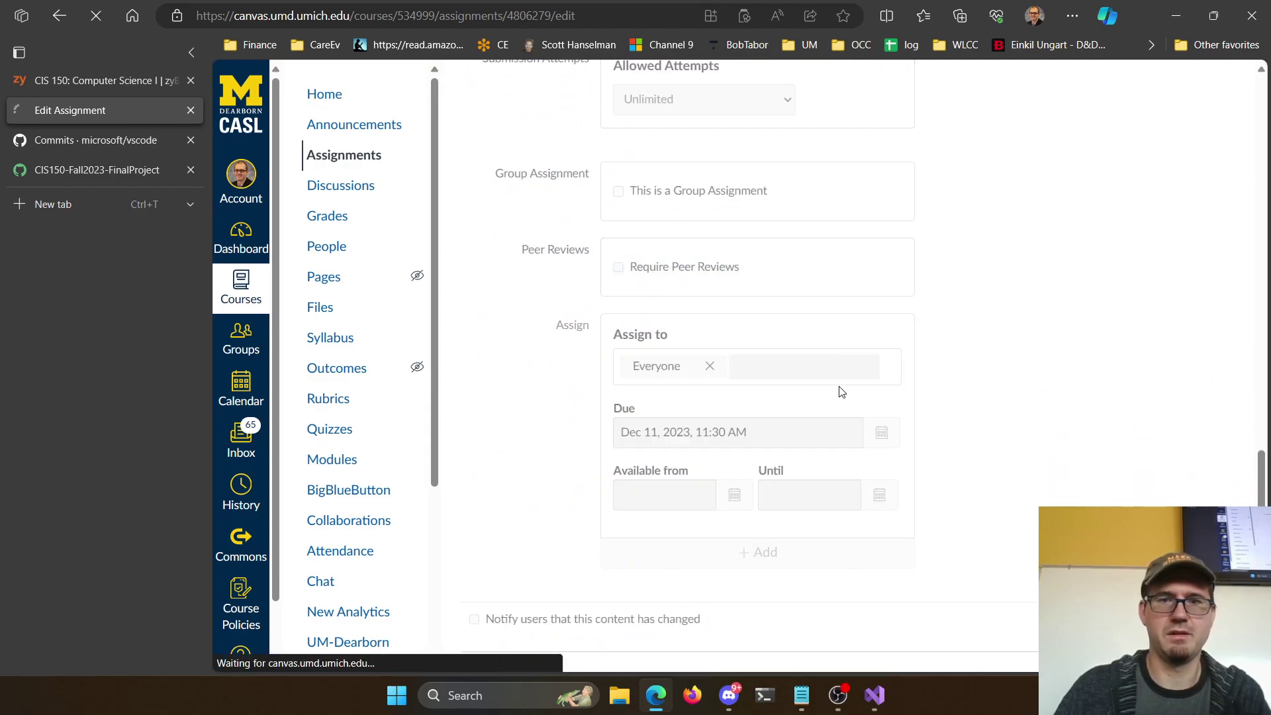
Attach a new rubric to the assignment and title it 'Final Project'
left_click(502, 620)
scroll(701, 417, "down", 5)
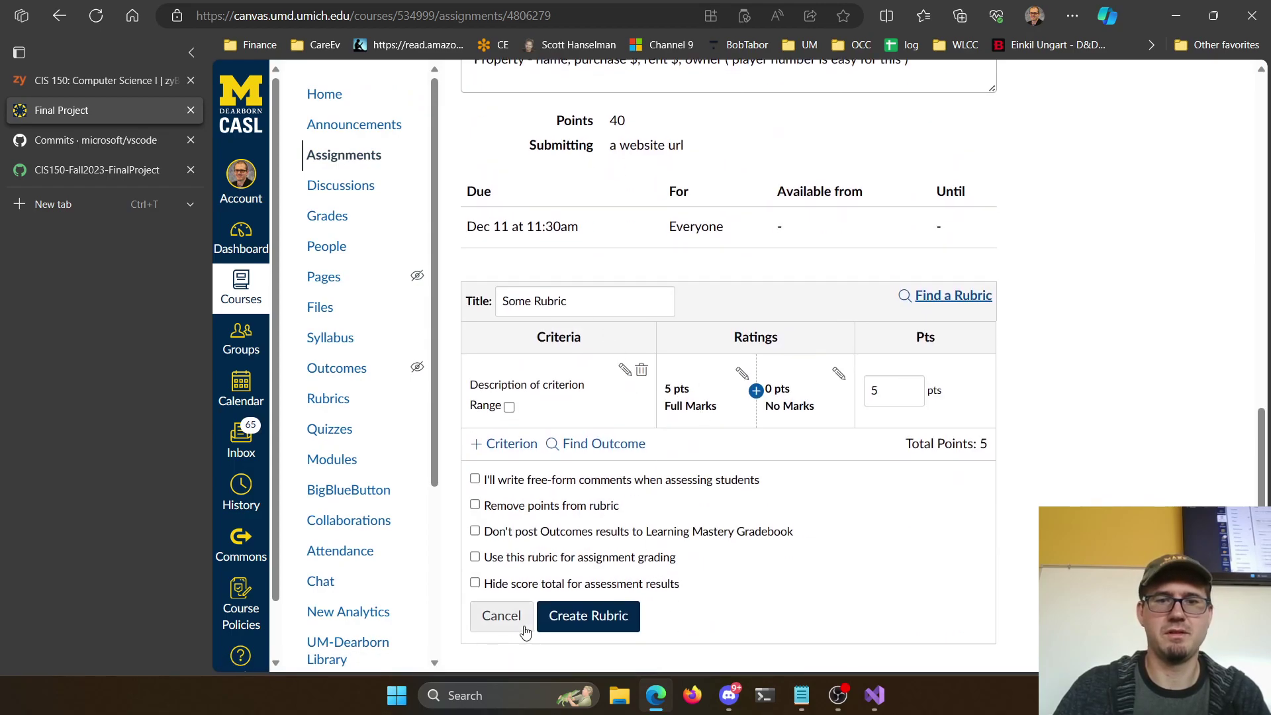
left_click_drag(571, 301, 500, 301)
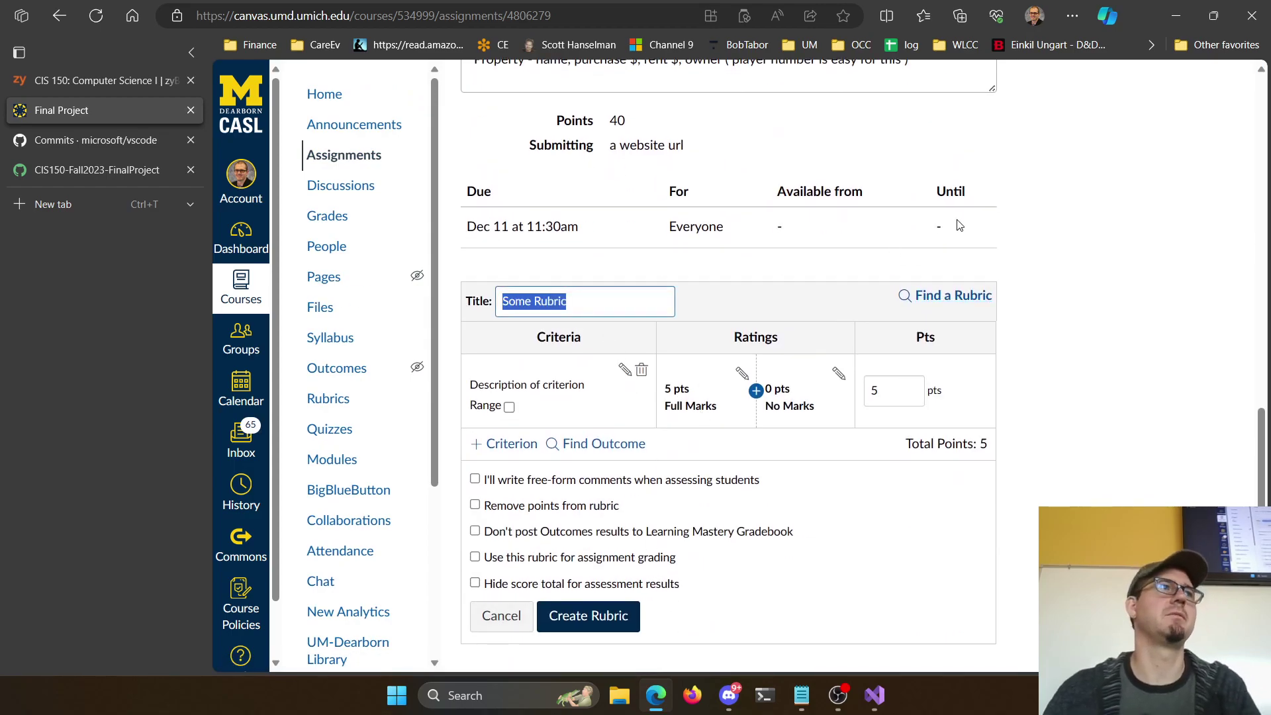
type("Final Project Groups")
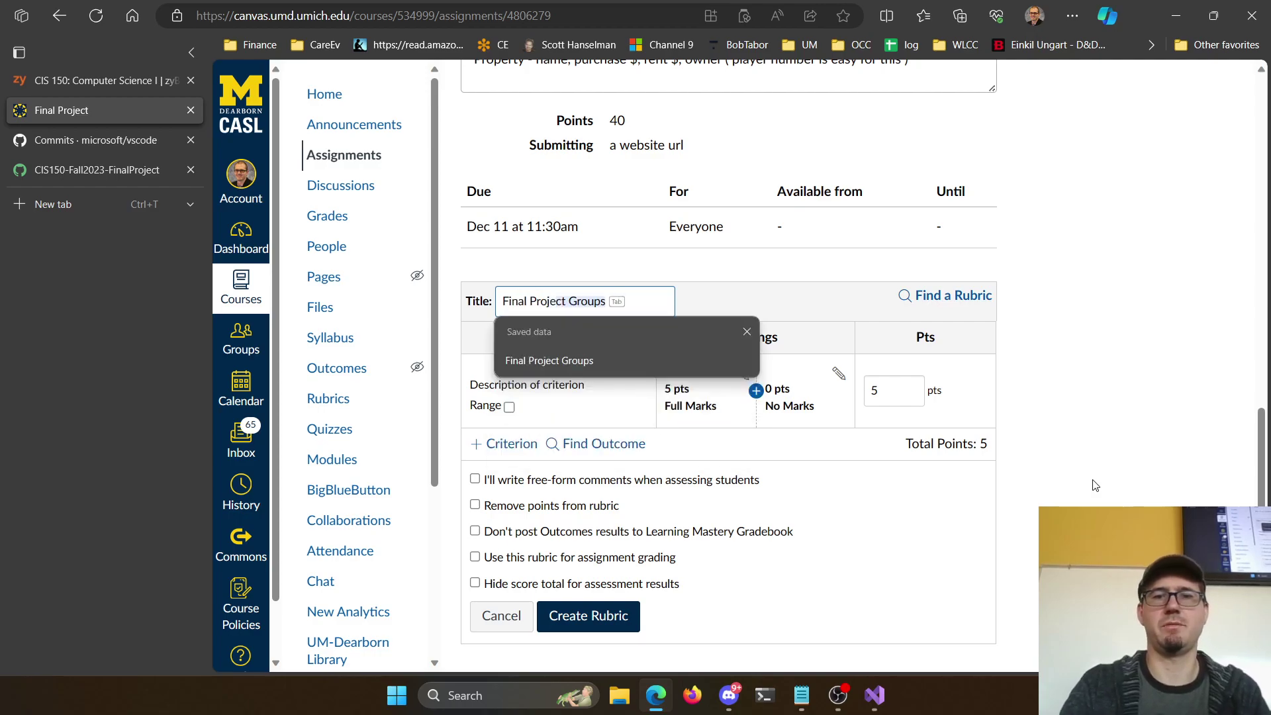
key("Tab")
left_click(605, 310)
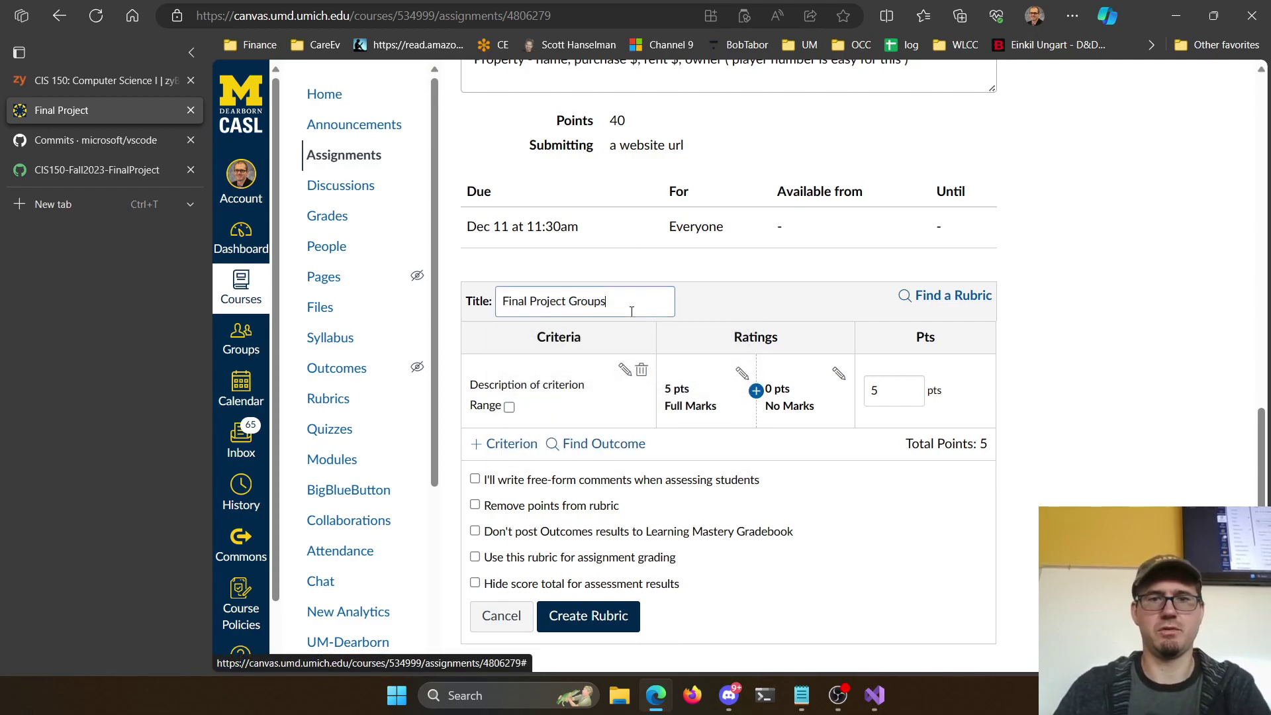
key("BackSpace")
key("BackSpace")
key("BackSpace")
key("BackSpace")
key("BackSpace")
key("BackSpace")
key("BackSpace")
key("Escape")
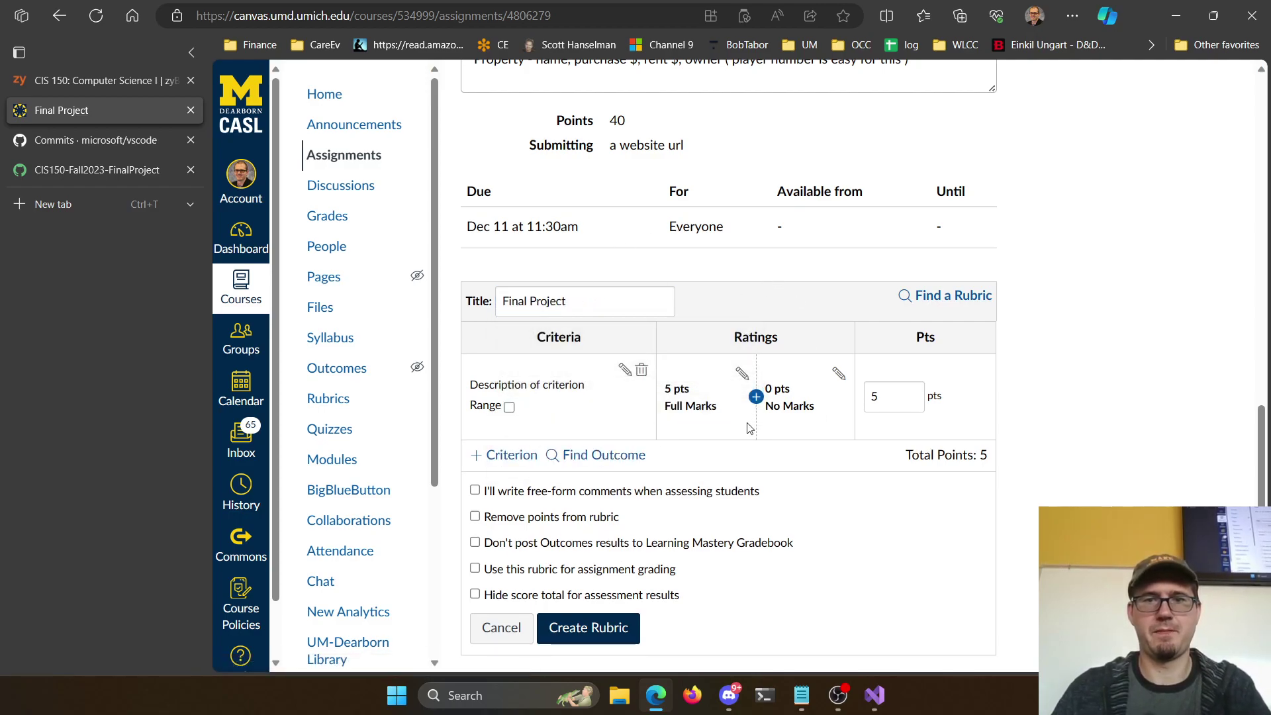
Rename the first criterion to Player class and add a Property class criterion
left_click(647, 372)
triple_click(736, 305)
type("Player class")
left_click(840, 509)
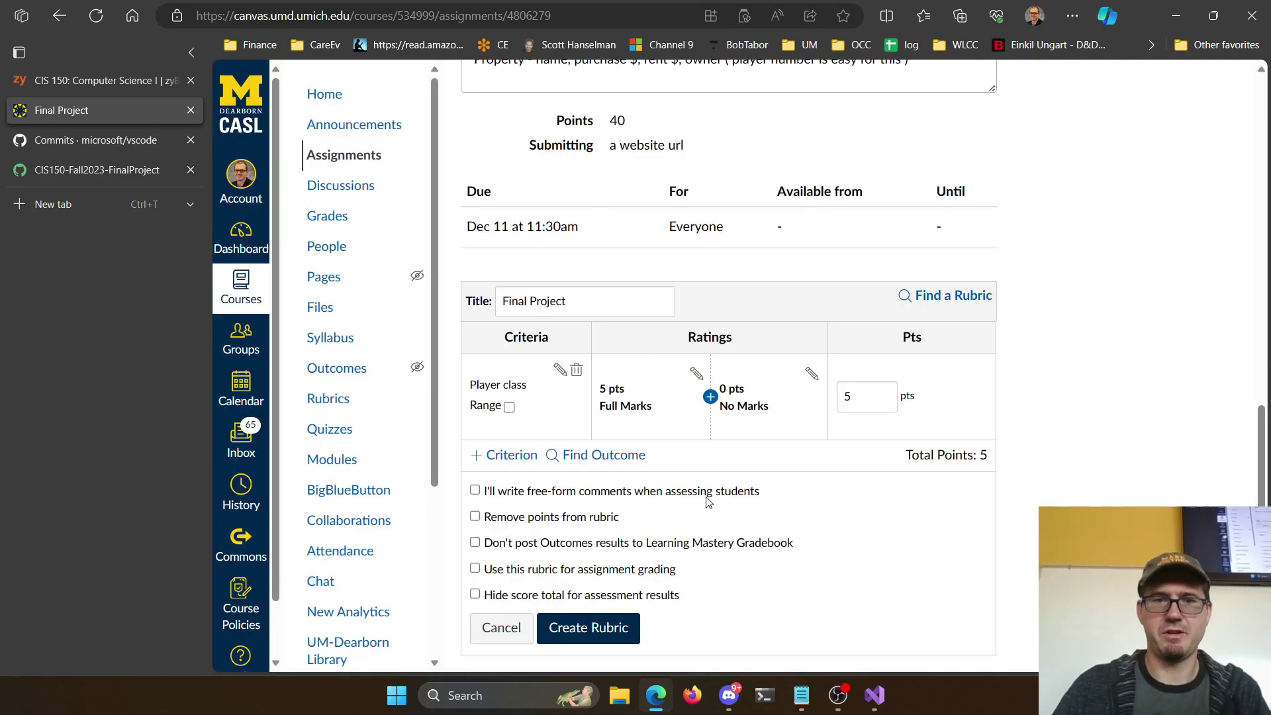
left_click(510, 454)
left_click(517, 476)
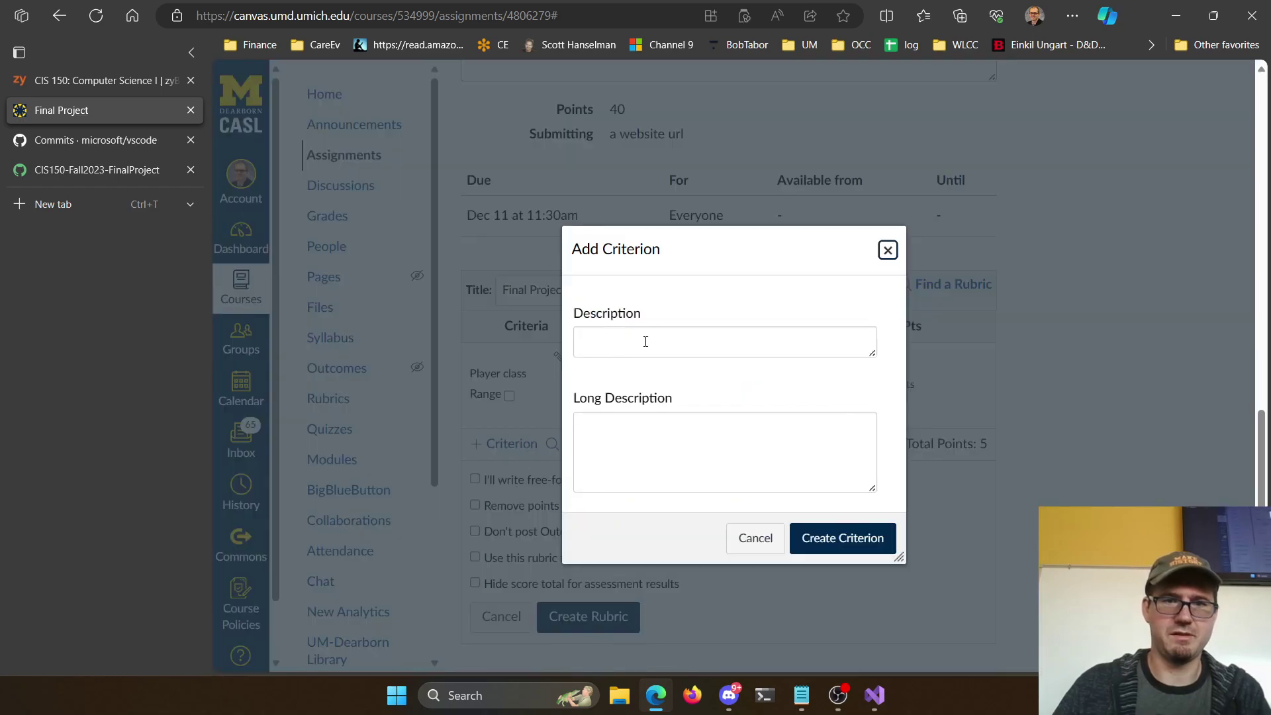
type("Propery class")
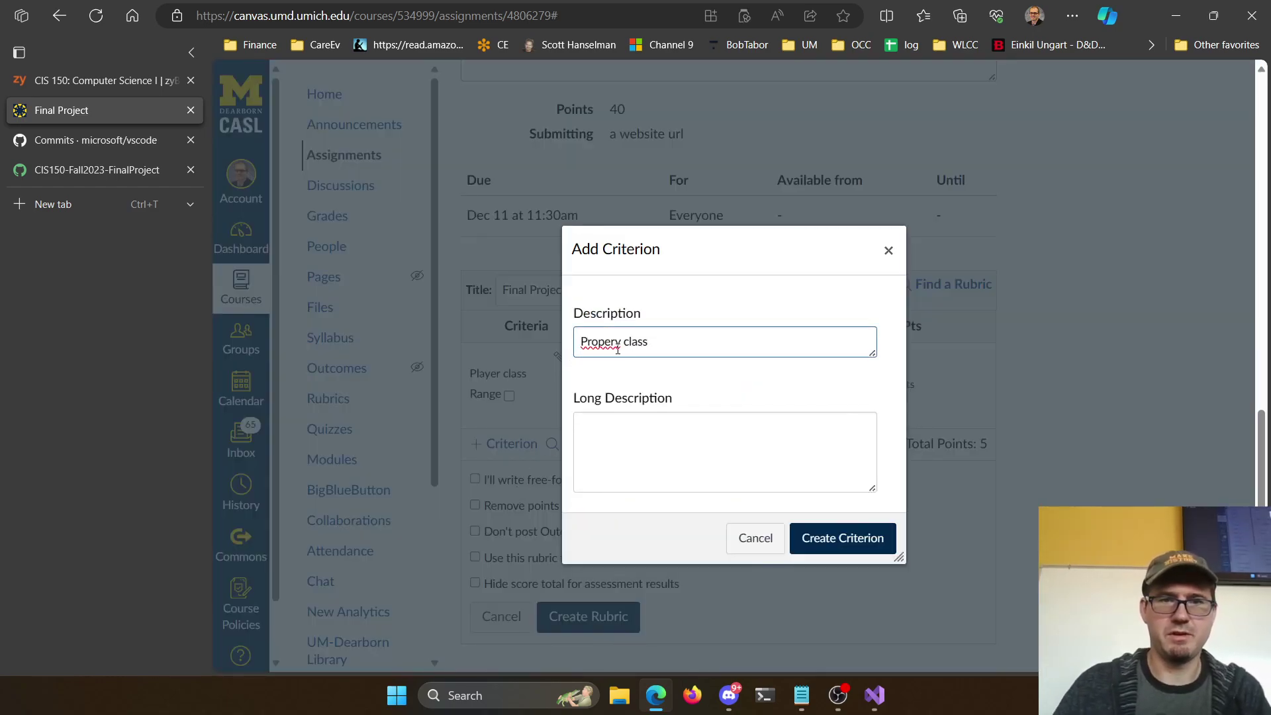
right_click(618, 350)
left_click(616, 445)
left_click(877, 540)
Add a 'Save / Load' criterion worth 10 points
left_click(529, 518)
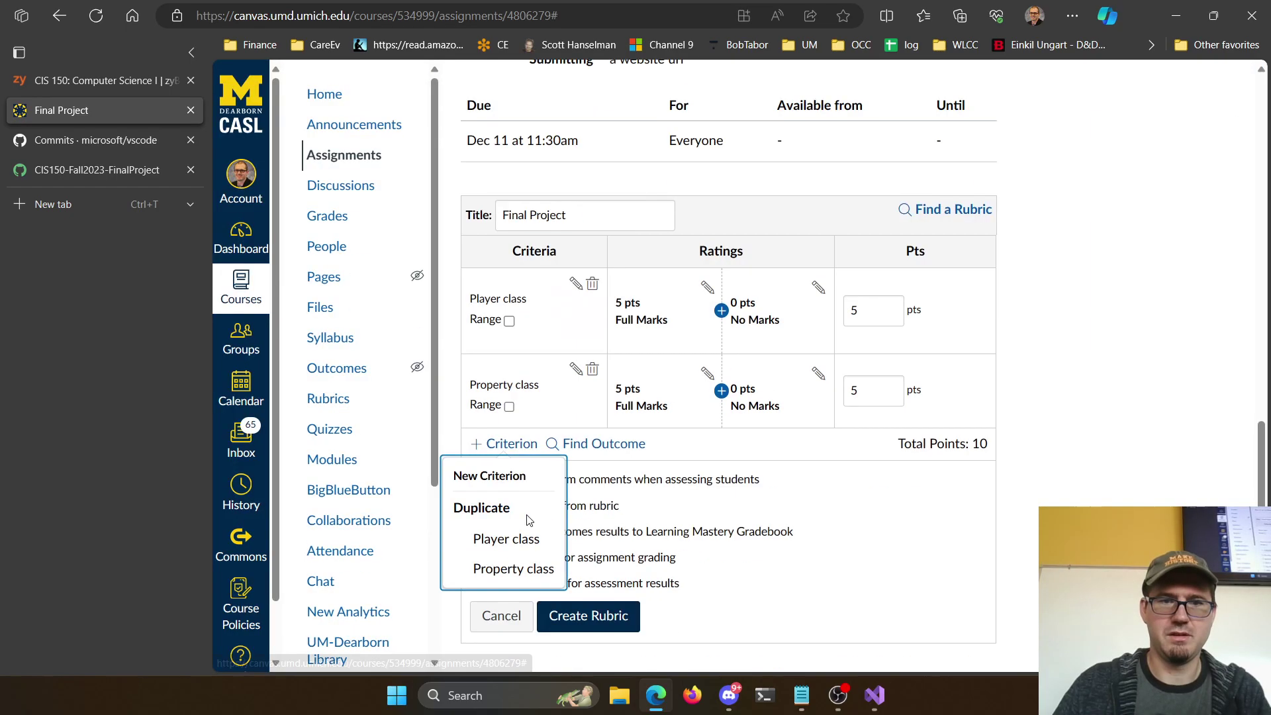
left_click(503, 474)
left_click(689, 342)
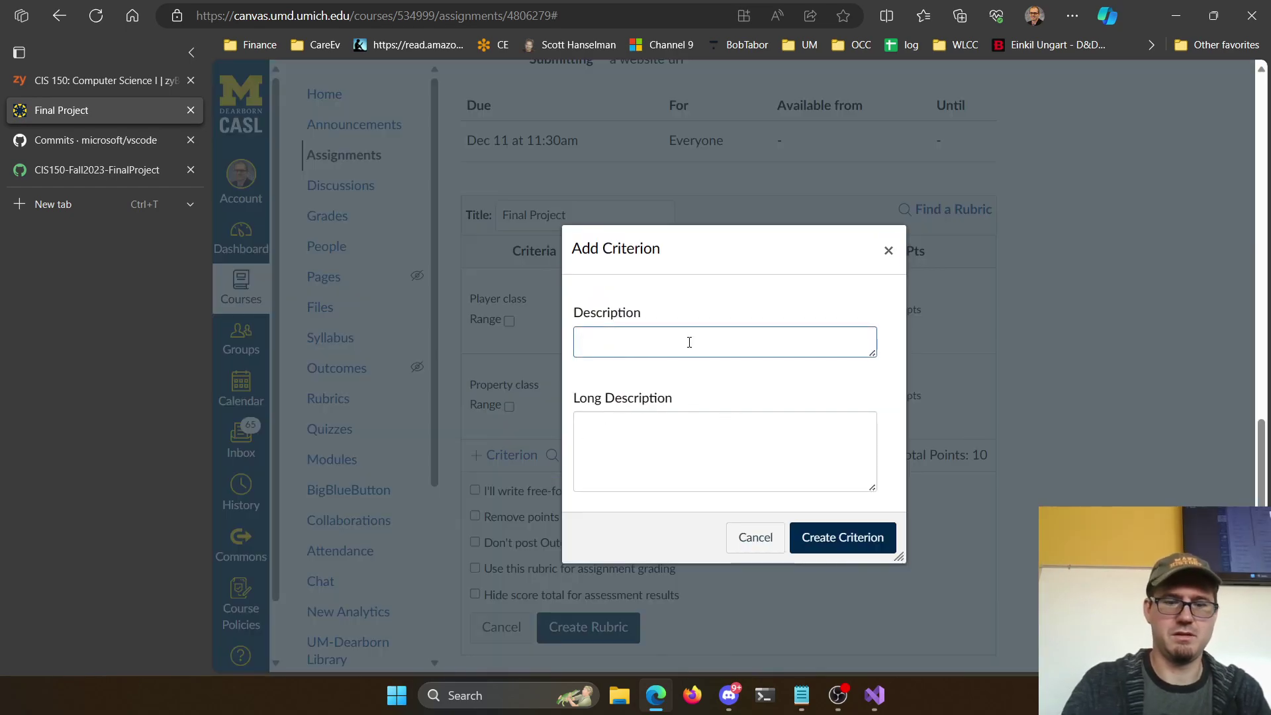
type("Save / Load")
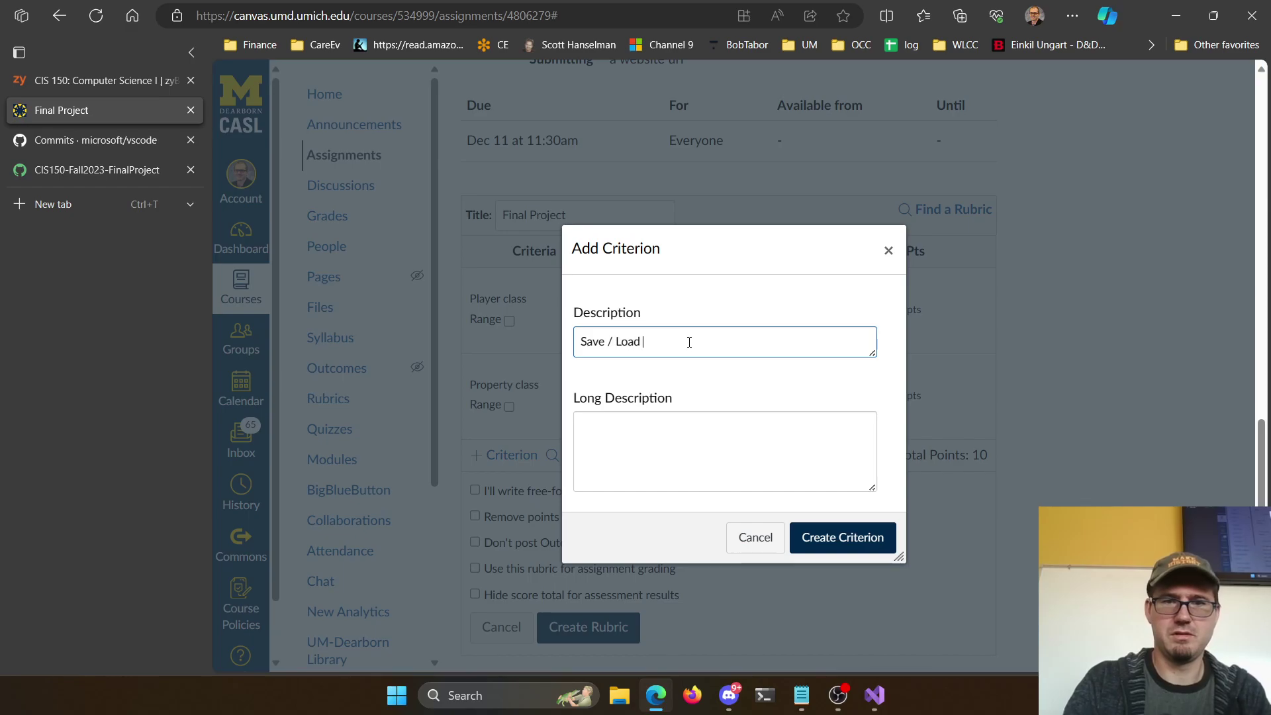
left_click(859, 539)
double_click(872, 477)
type("10")
scroll(1056, 462, "down", 1)
Use the rubric for grading and add a 10-point turn-taking gameplay criterion, last player with money wins
left_click(512, 556)
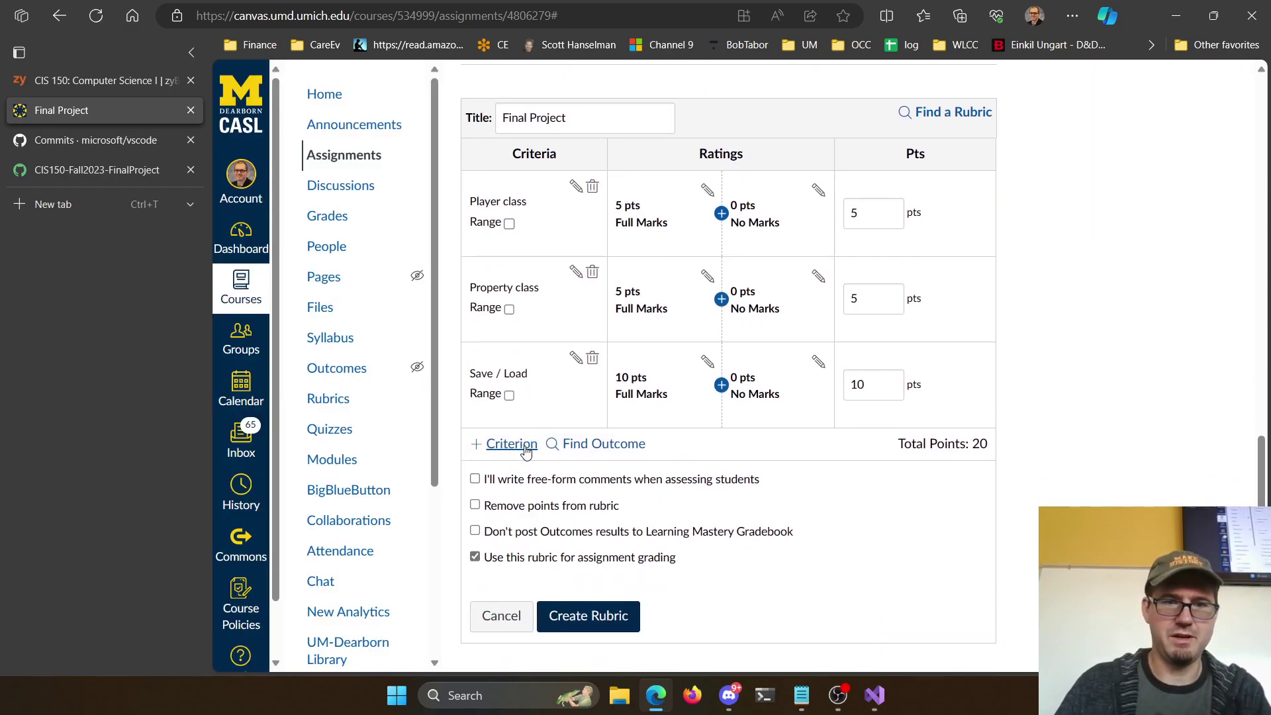
left_click(508, 445)
left_click(529, 491)
left_click(687, 344)
type("Pla")
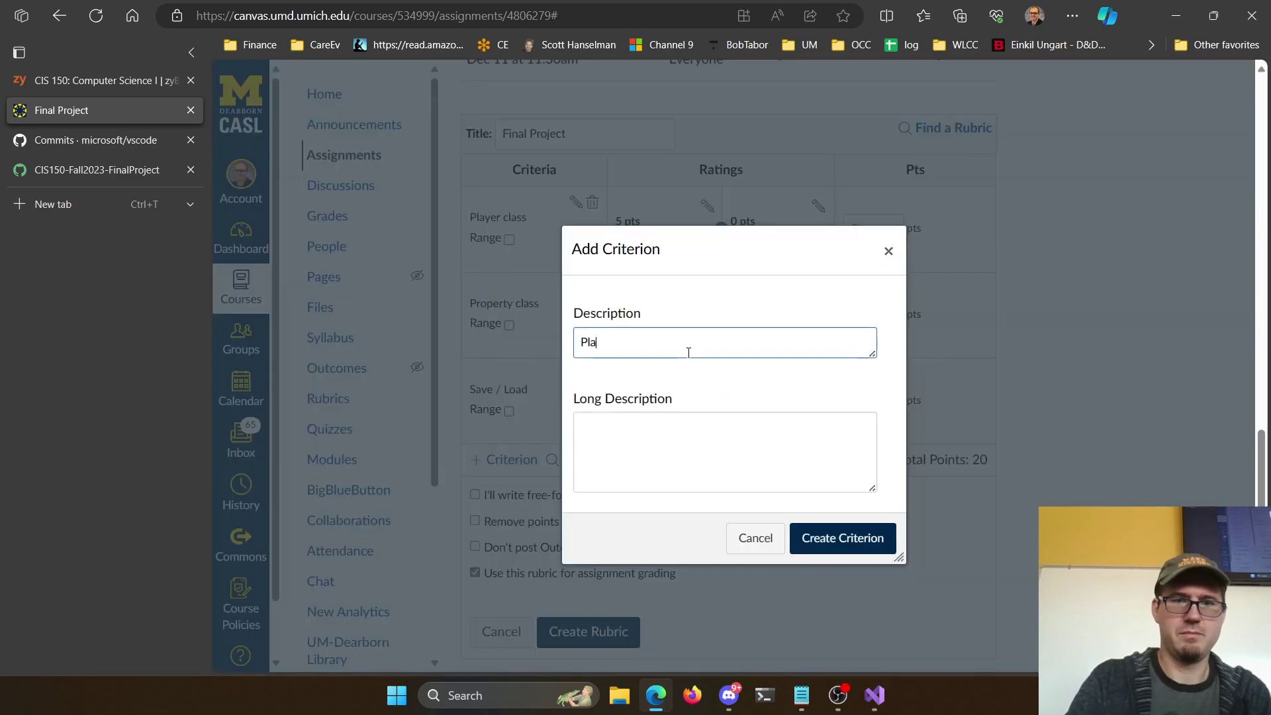
type("yers take turns")
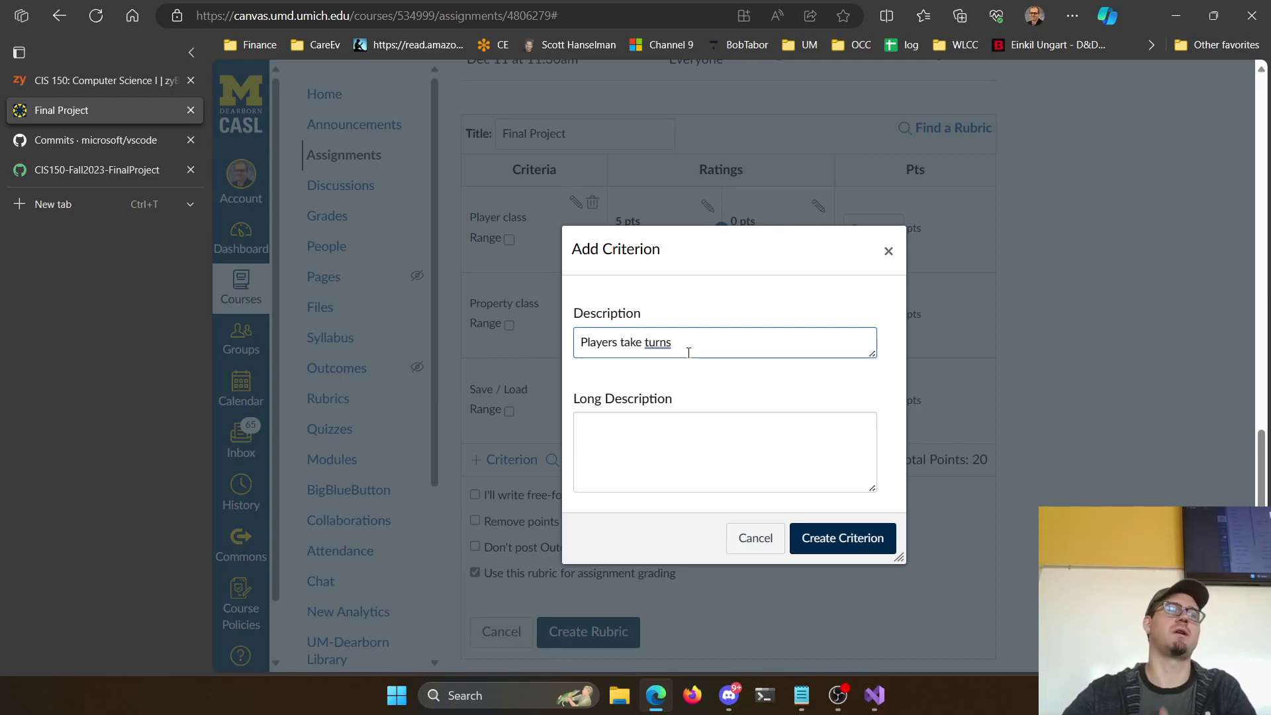
type("oing around the board")
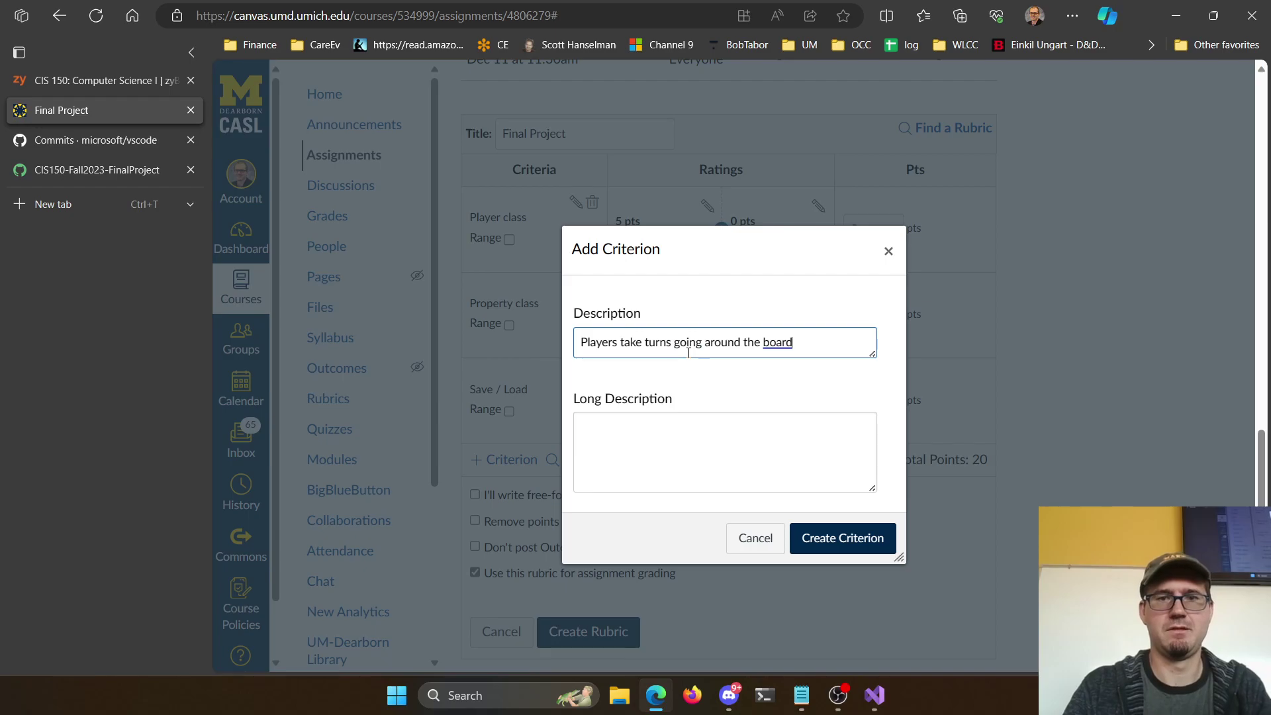
type(" spending mon")
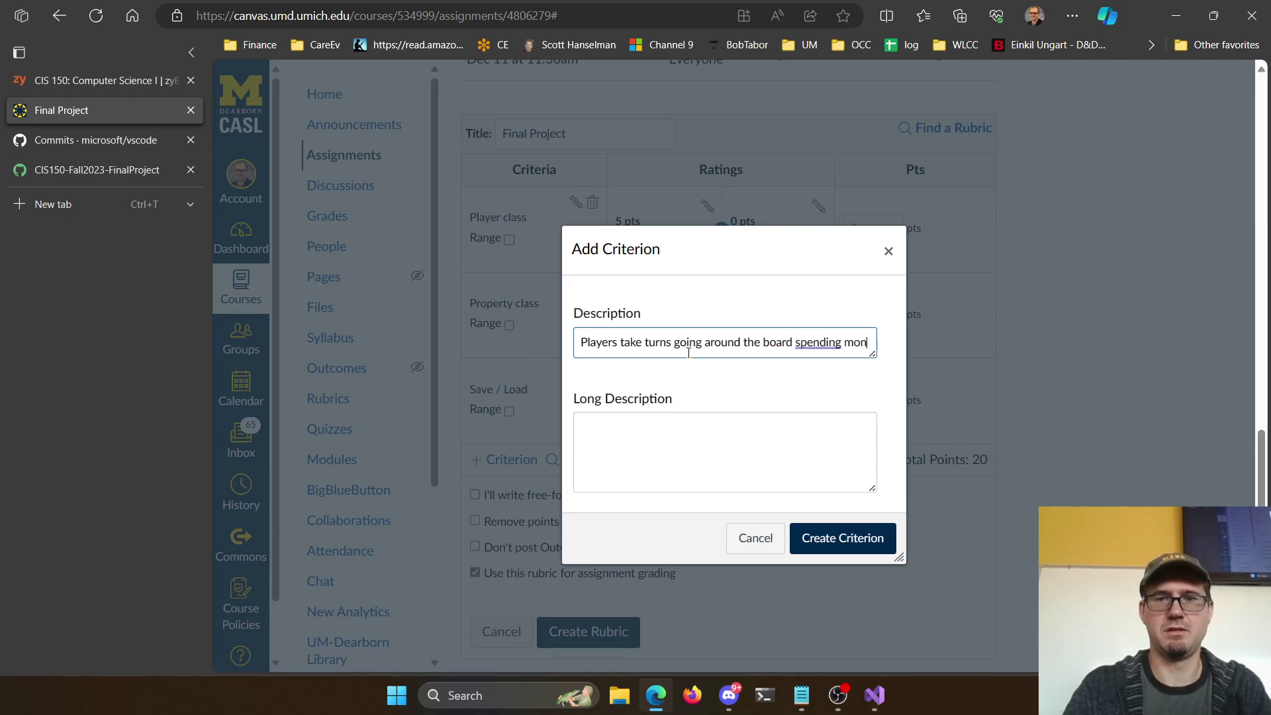
type("ey, playe")
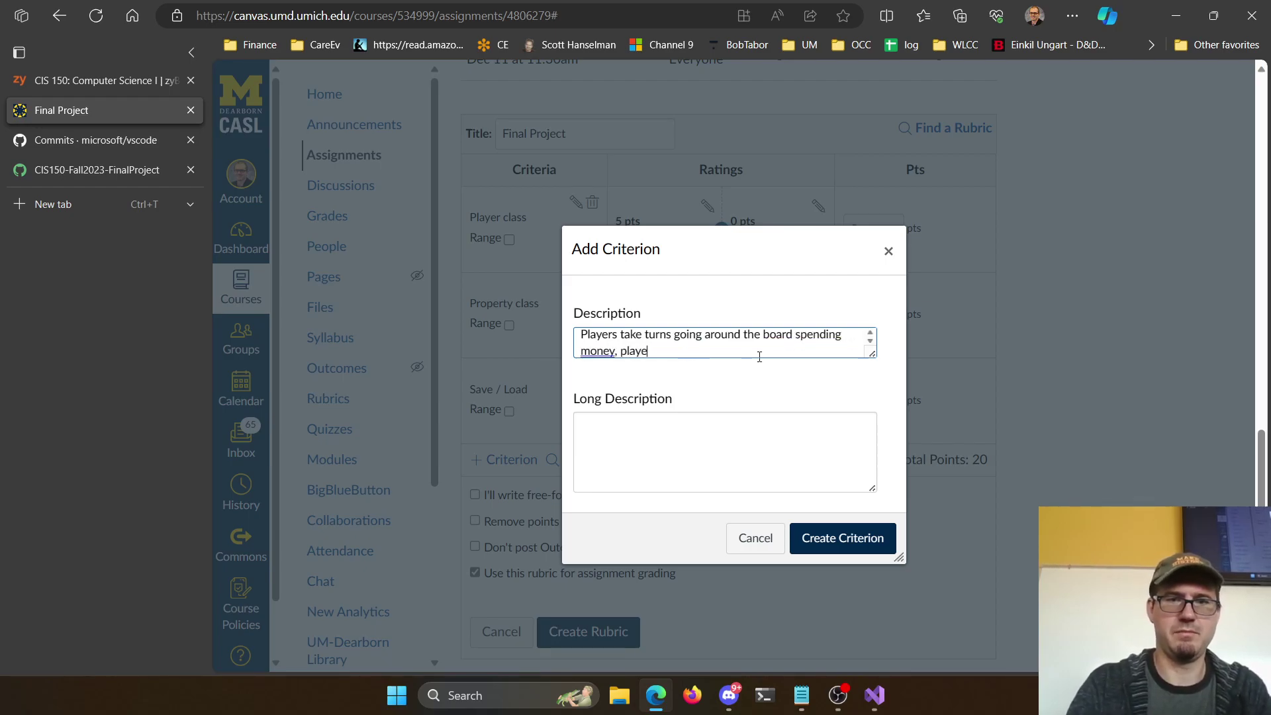
type("rs with $0 or less are out. Game runs unti")
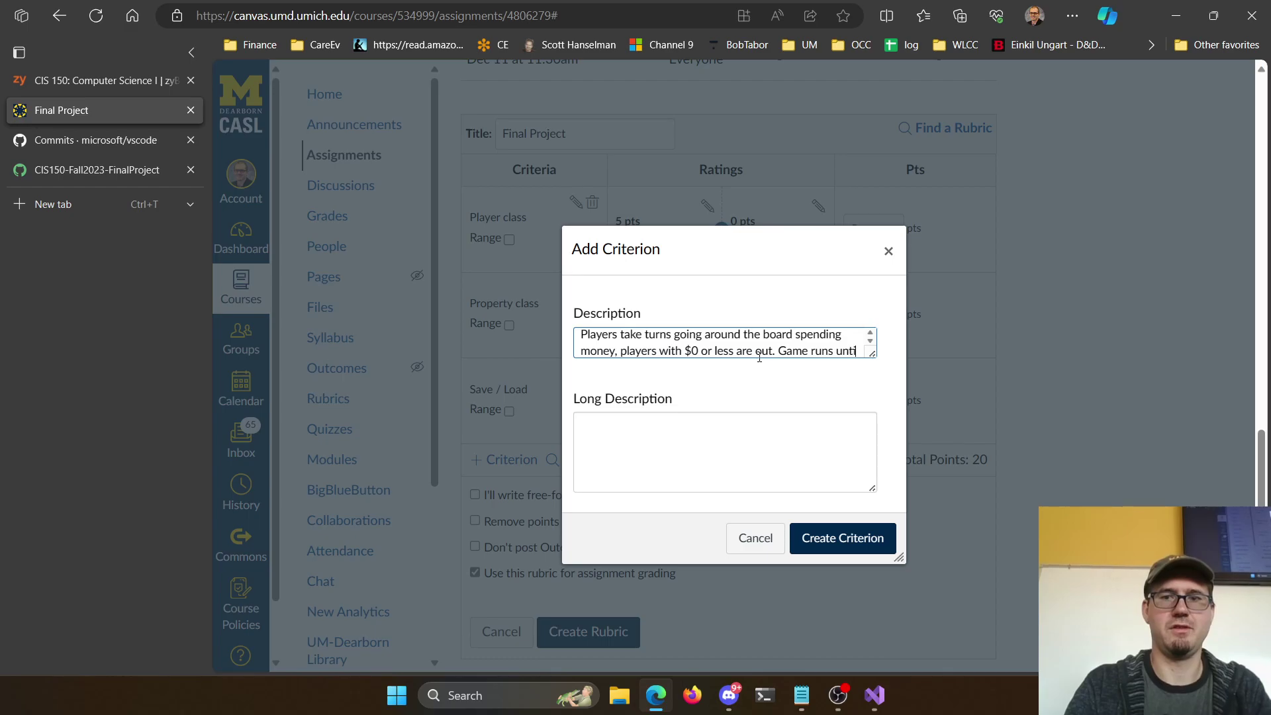
type("l 1 player remains with money")
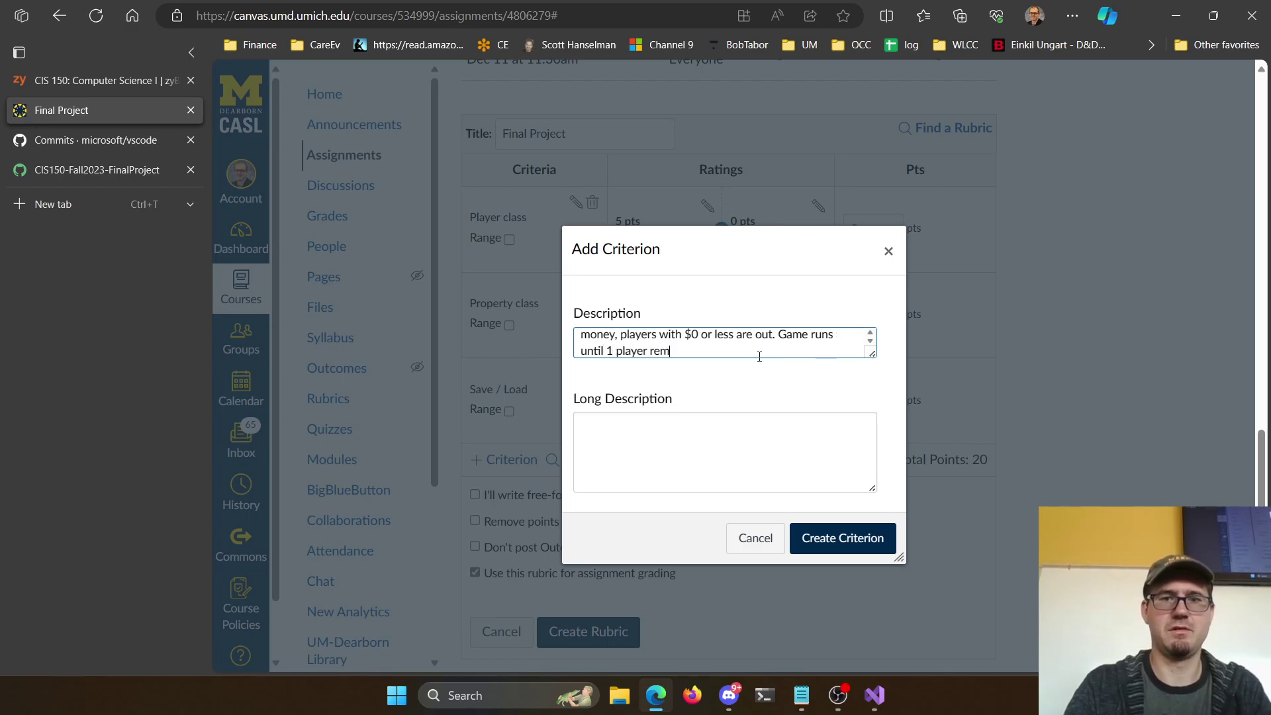
left_click(794, 537)
double_click(954, 496)
type("10")
left_click(1086, 442)
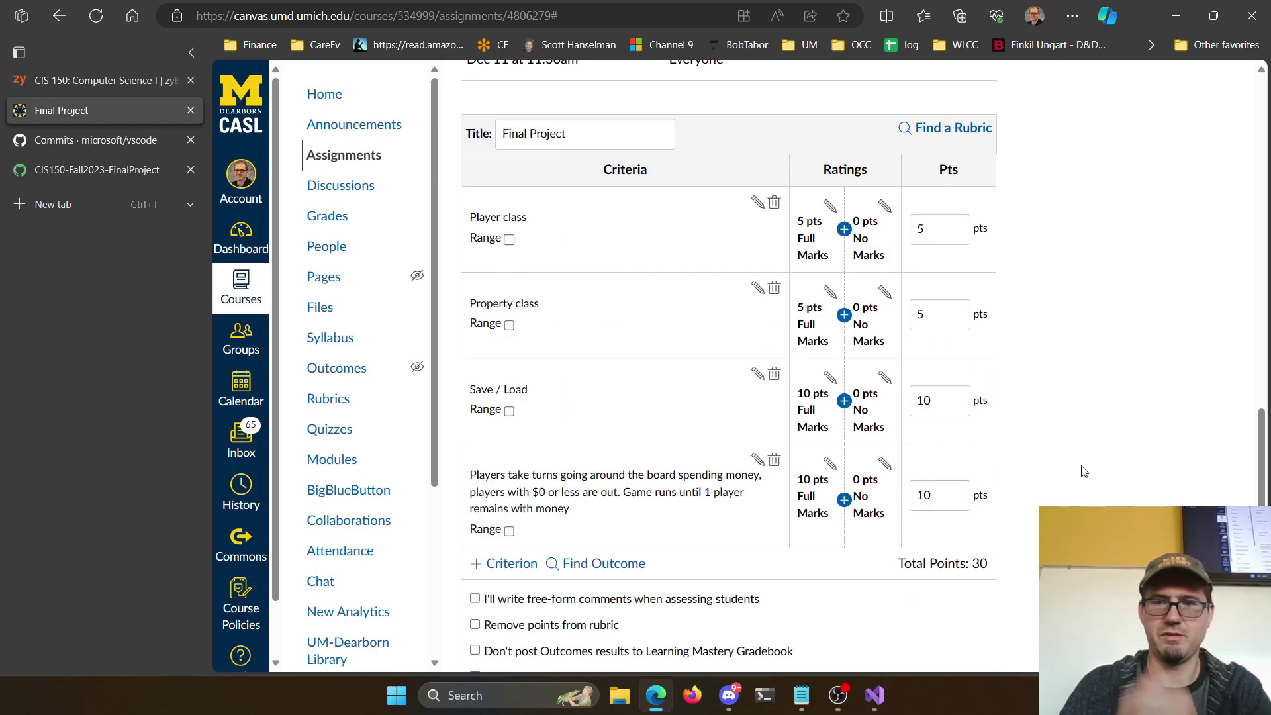
Review the 30-point rubric and bring up the choices for adding another criterion
scroll(786, 346, "up", 10)
scroll(669, 295, "up", 3)
scroll(682, 315, "down", 6)
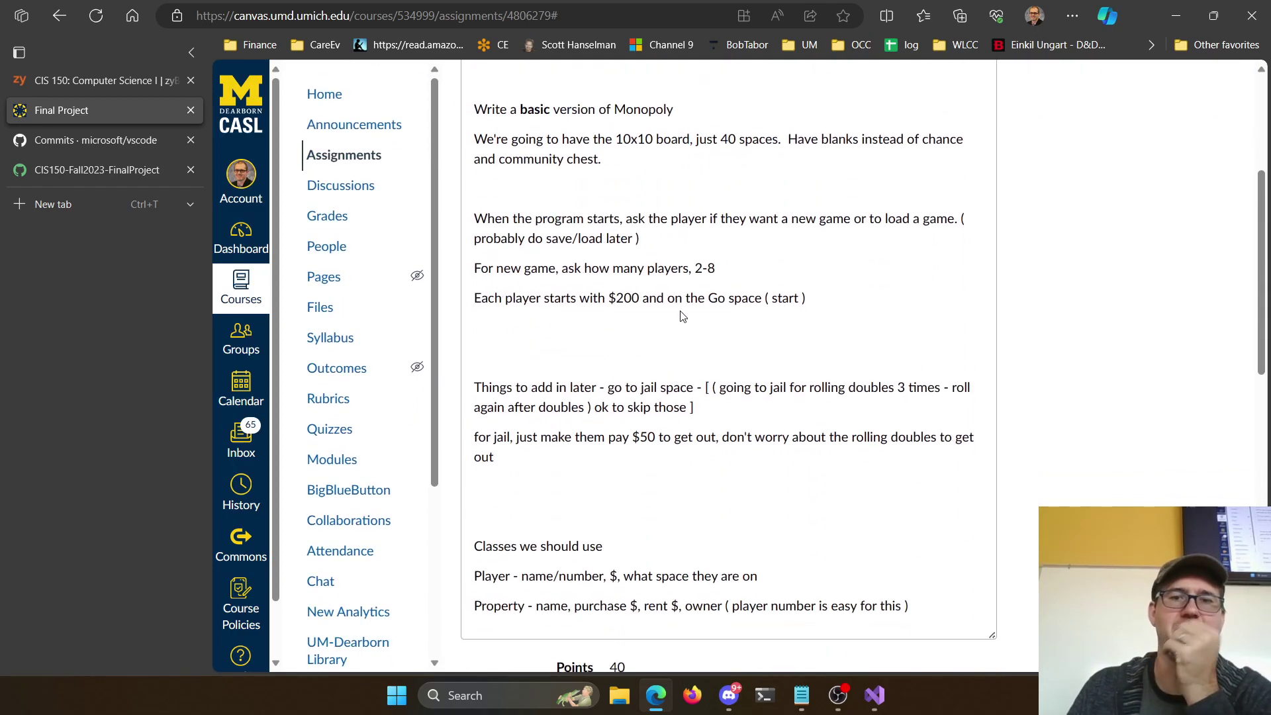
scroll(665, 384, "down", 5)
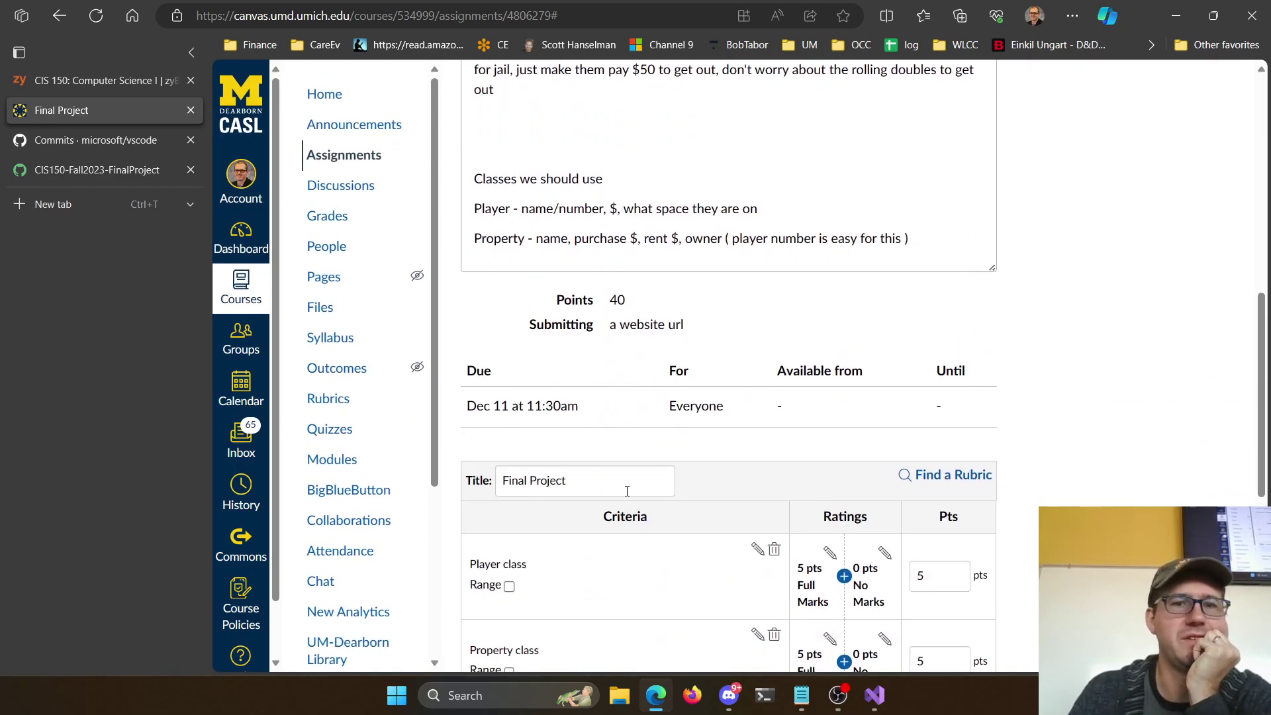
scroll(629, 490, "down", 4)
scroll(633, 497, "up", 7)
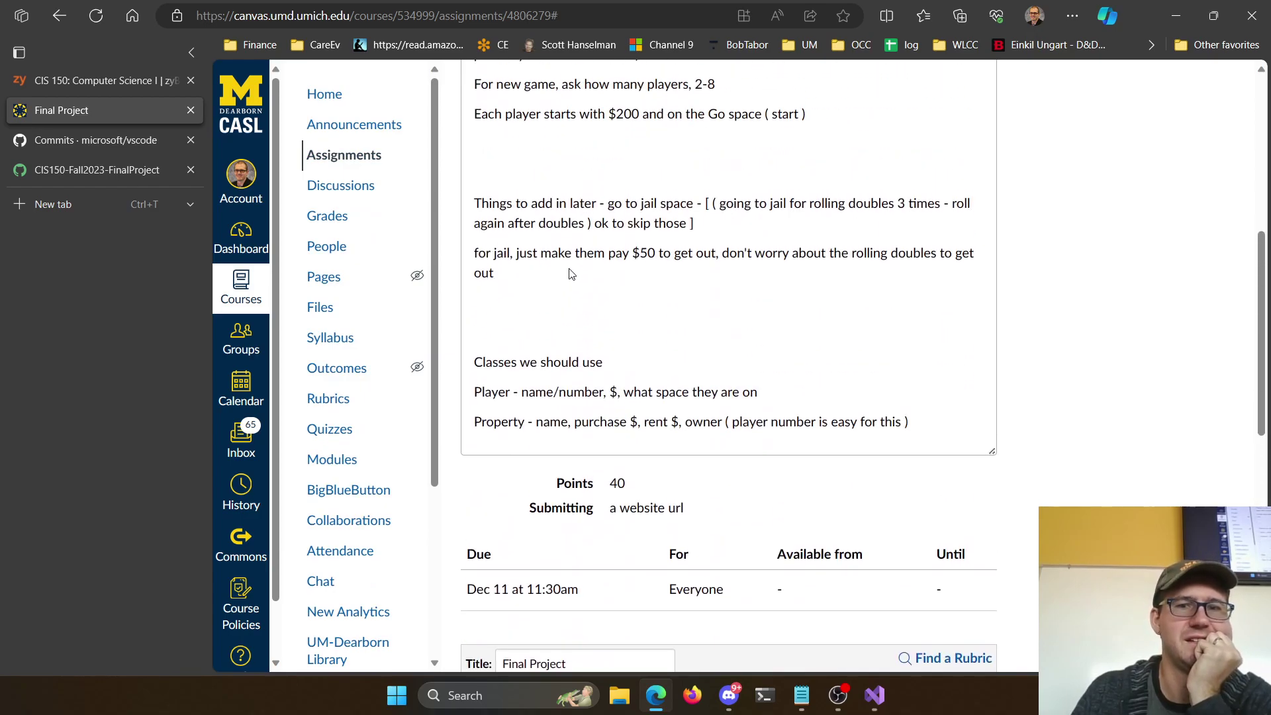
scroll(572, 278, "up", 4)
scroll(628, 368, "down", 10)
scroll(628, 367, "down", 4)
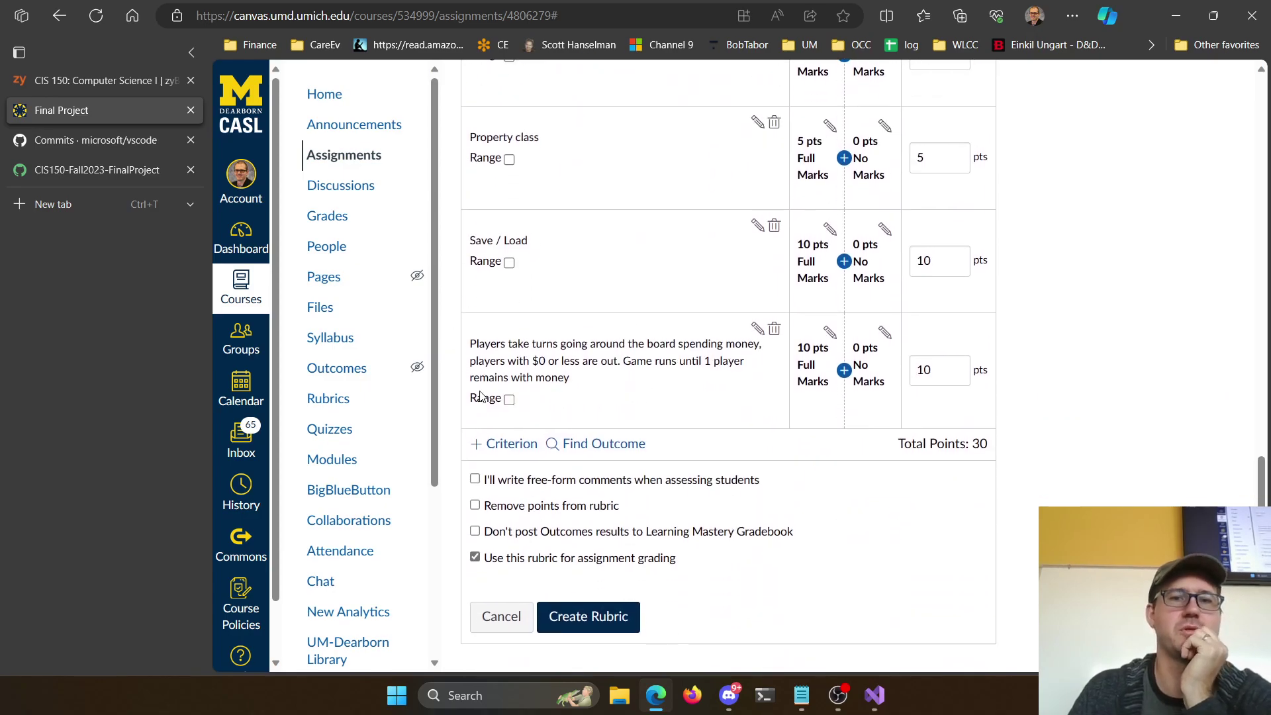
left_click(503, 444)
Create a criterion: non-owners pay rent to owners, and unowned property can be bought on landing
left_click(514, 296)
left_click(648, 334)
type("P")
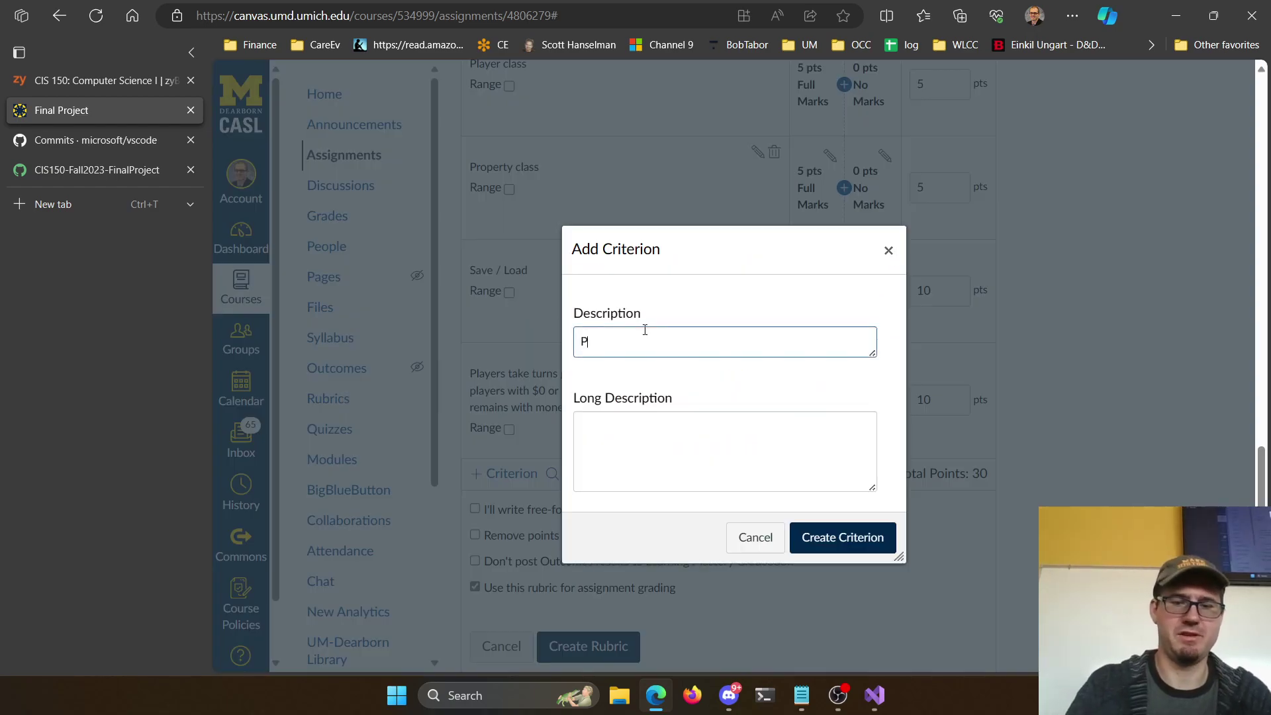
type("roperty have")
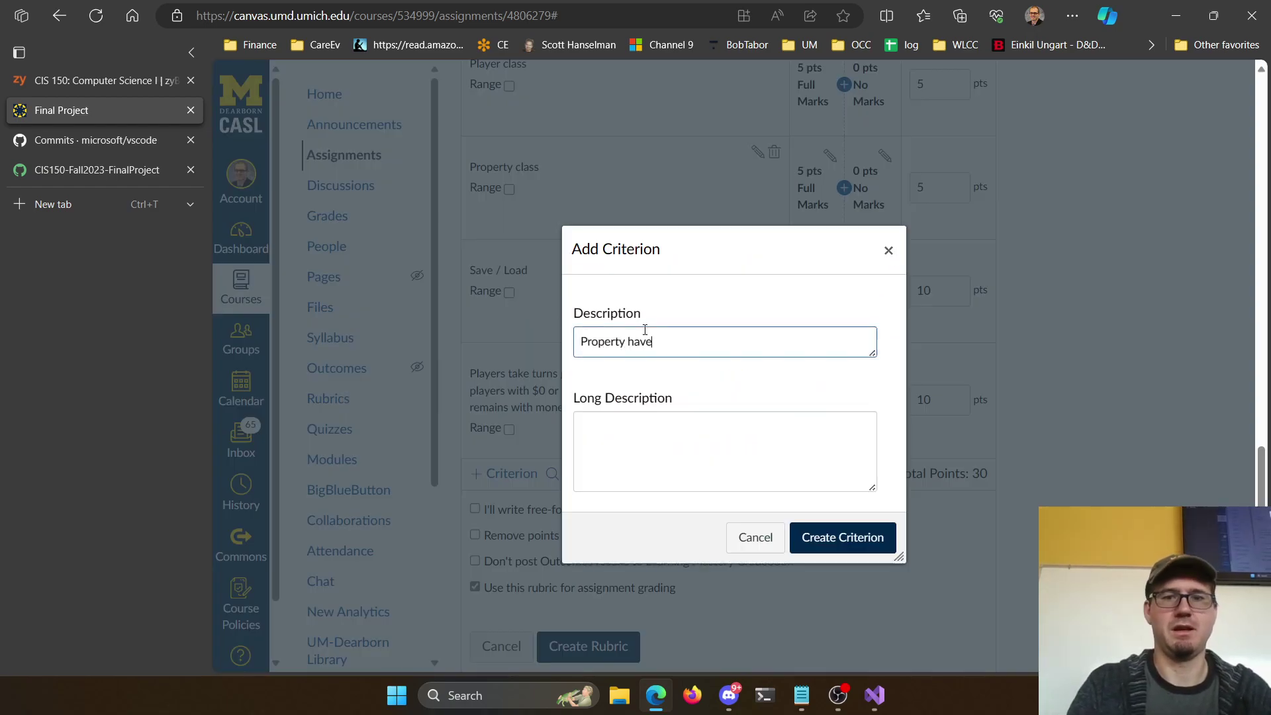
type(" owners, non own")
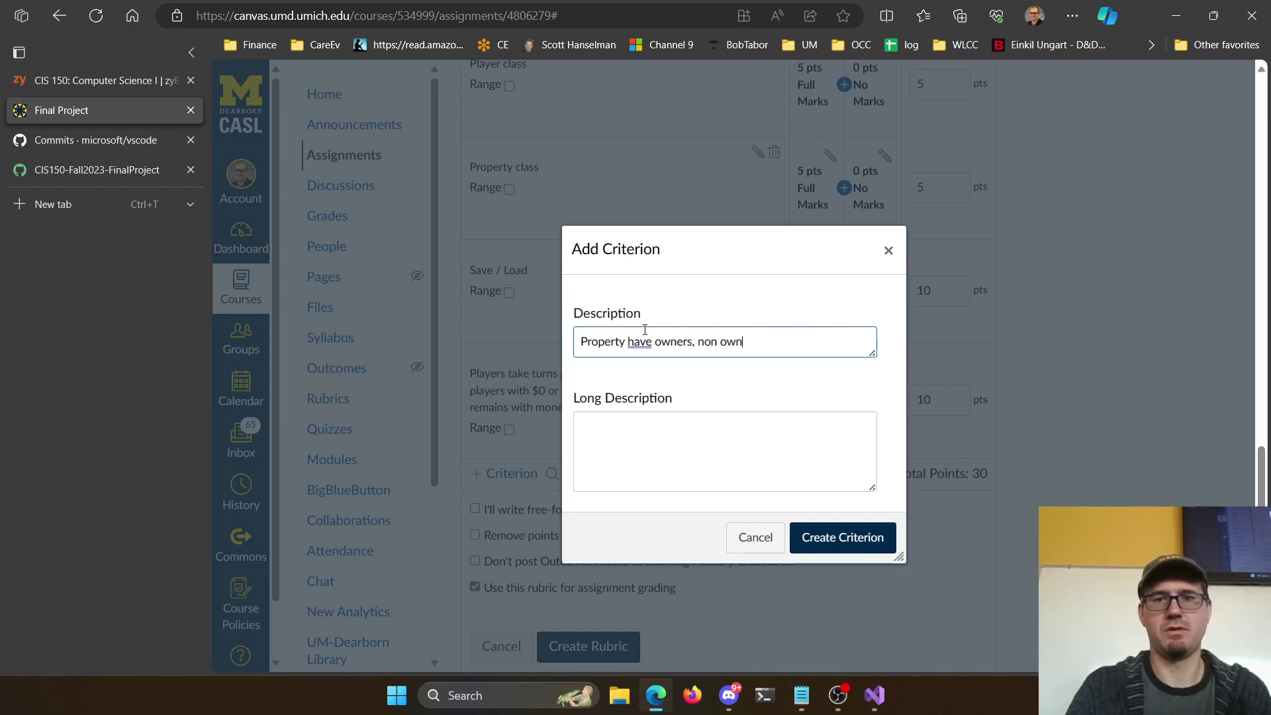
type("ers must pay rent to owner")
type(". I")
type("f it isn't own")
type("ed, teh")
key("BackSpace")
key("BackSpace")
key("BackSpace")
type("he player can purchase it when landing on it")
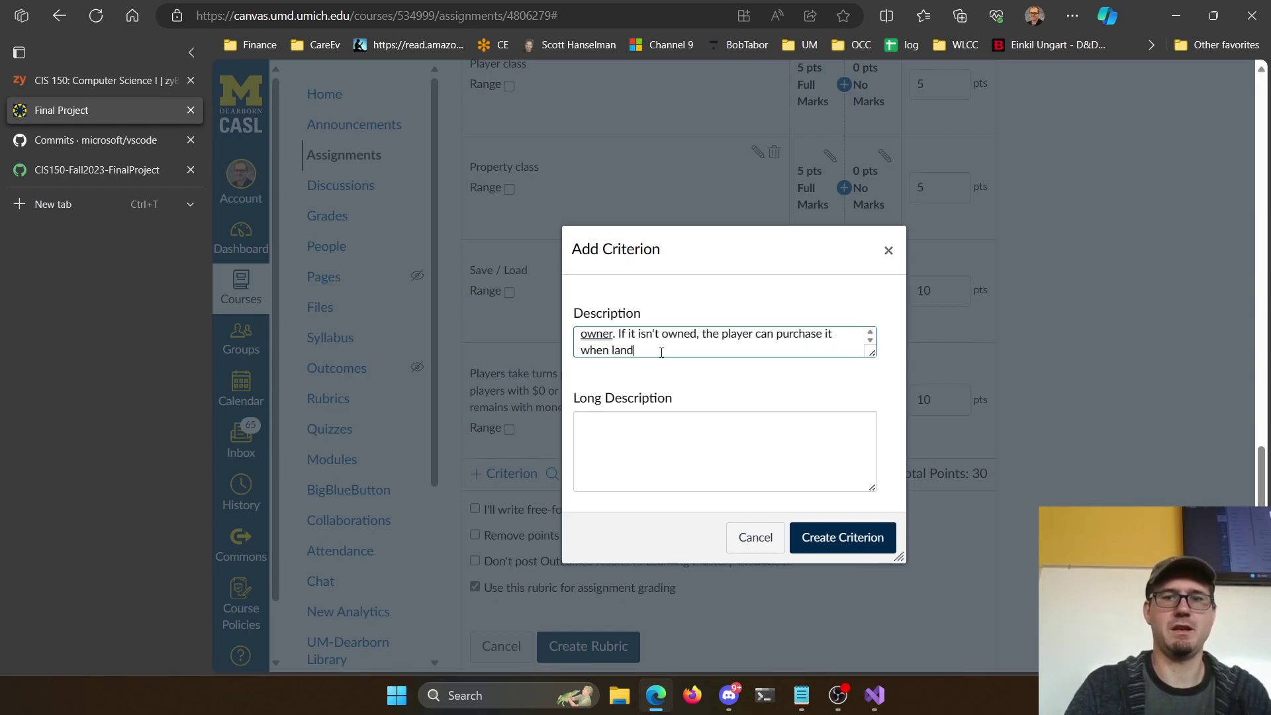
left_click(880, 543)
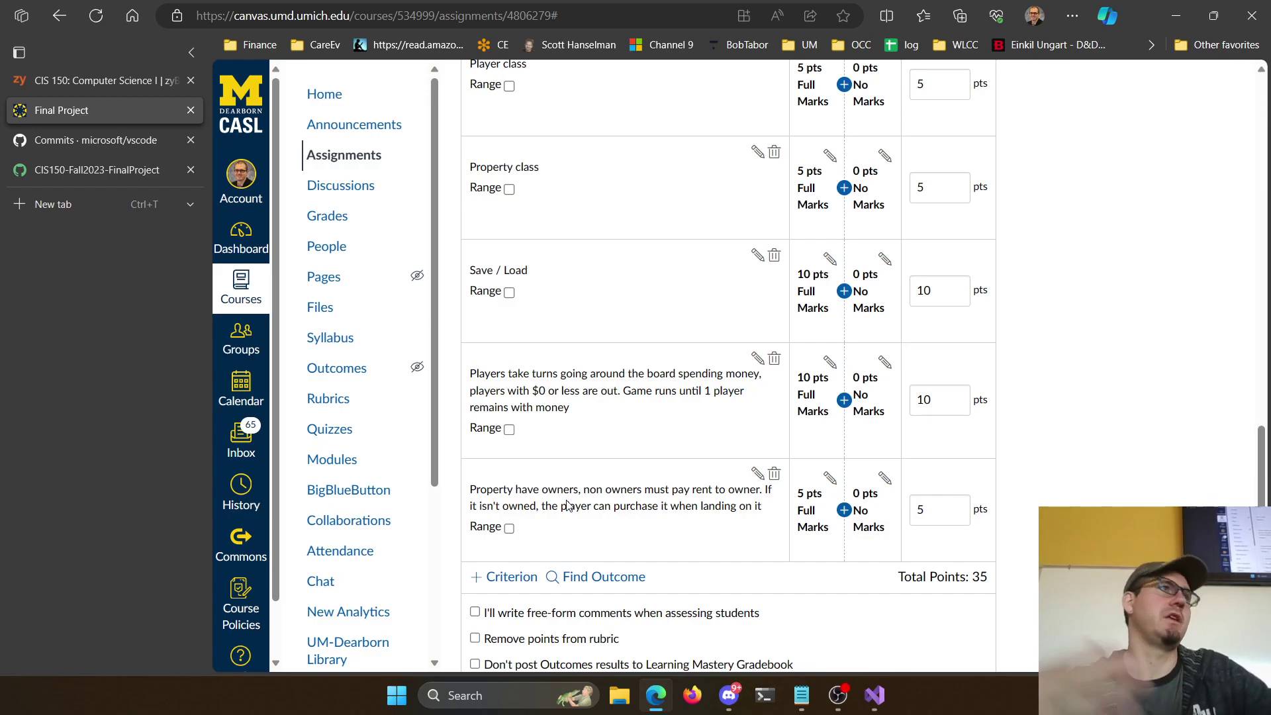
scroll(568, 487, "up", 4)
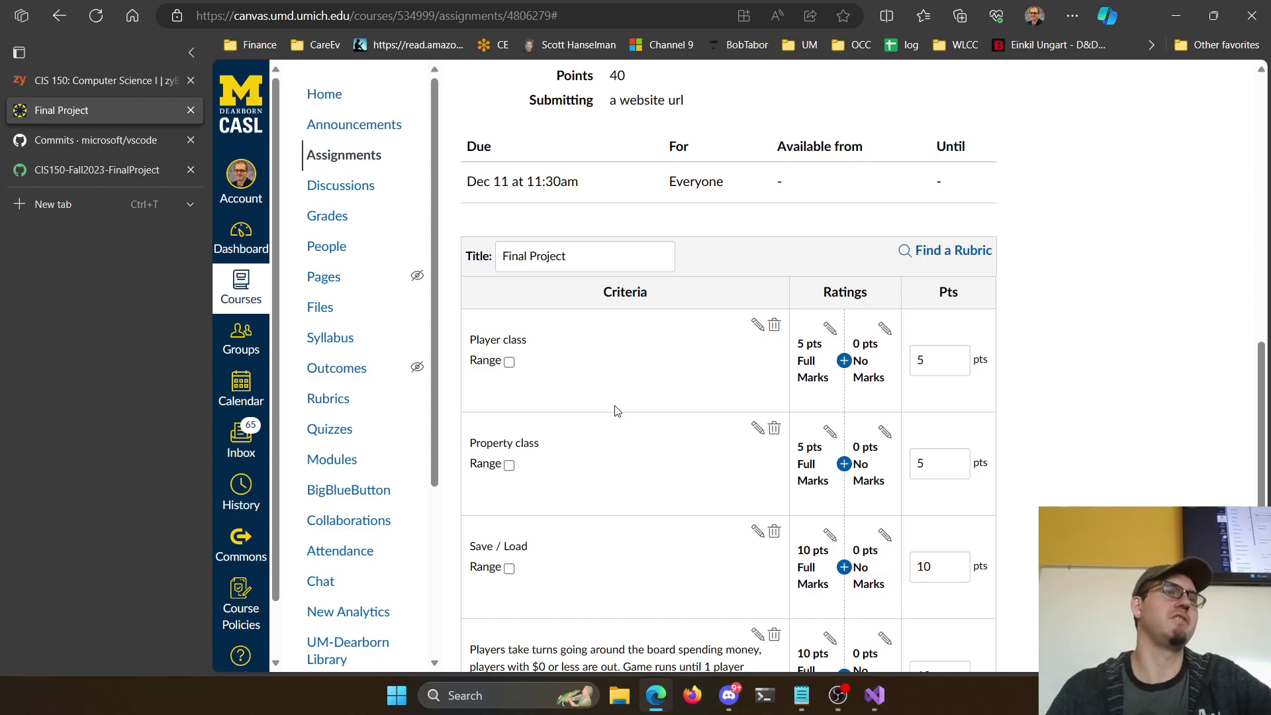
scroll(724, 446, "down", 6)
scroll(860, 370, "up", 4)
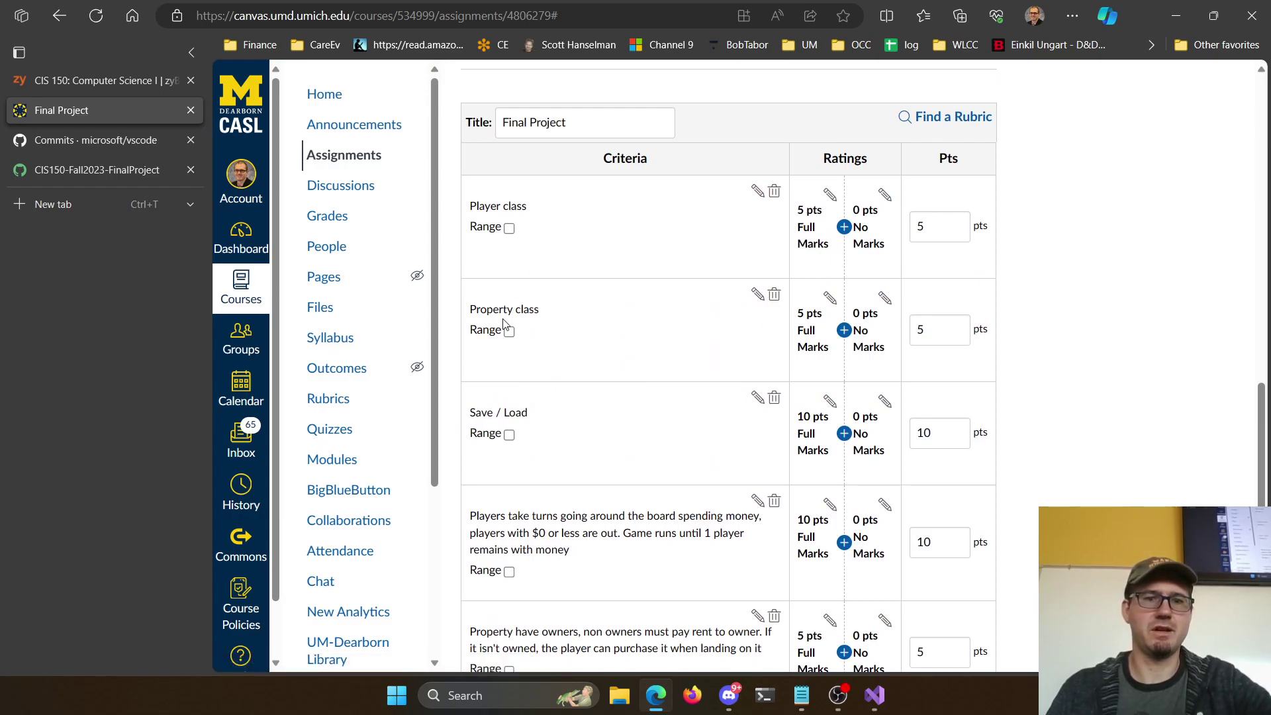
scroll(662, 291, "up", 3)
scroll(641, 277, "down", 7)
scroll(805, 447, "up", 12)
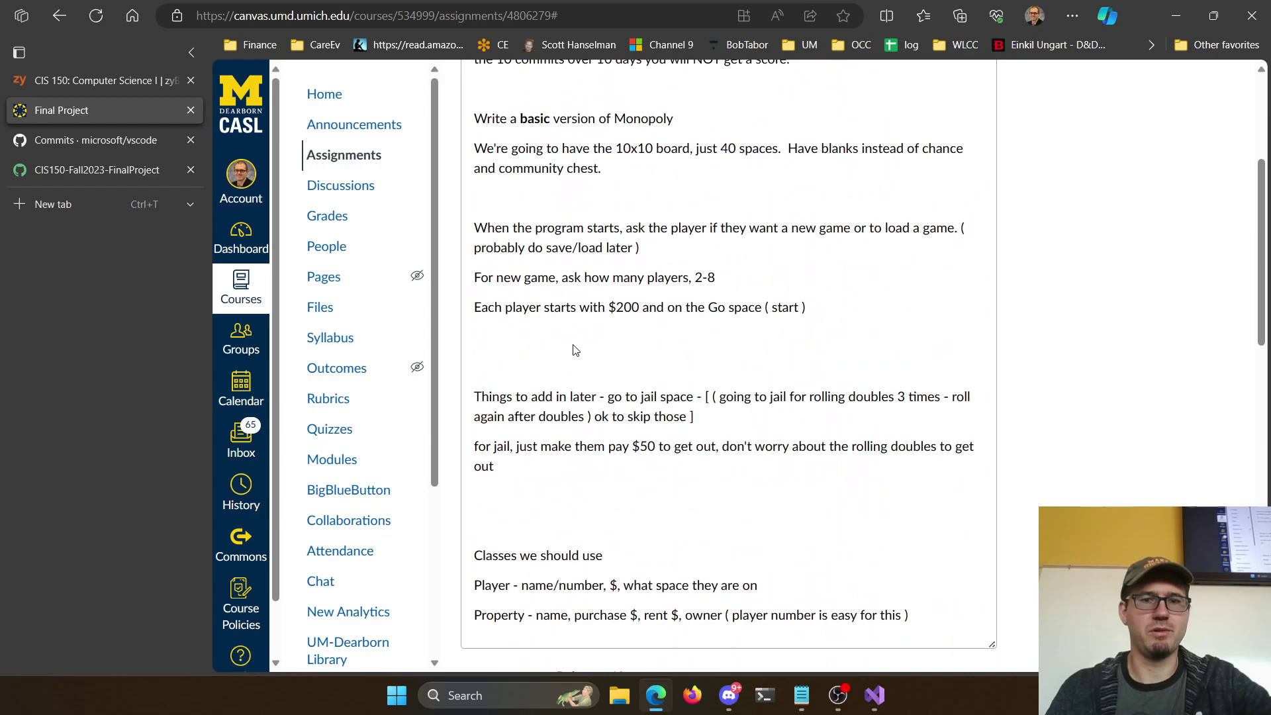
scroll(668, 391, "down", 12)
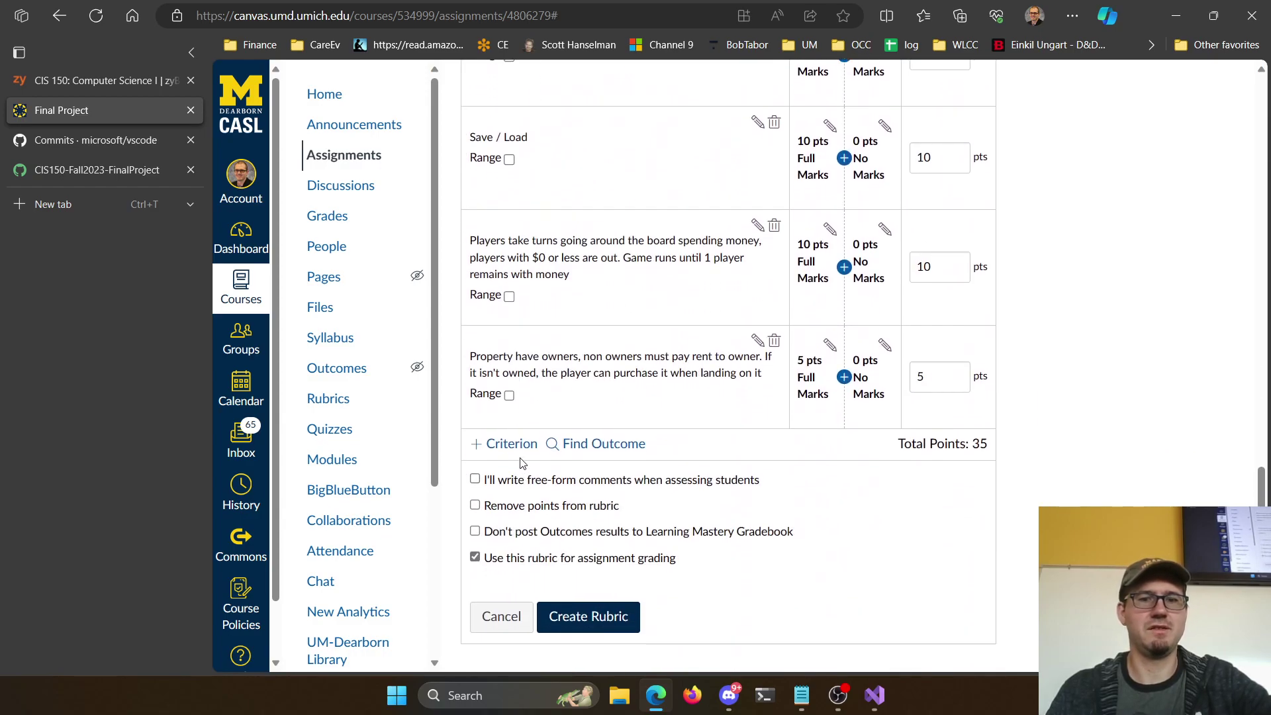
left_click(506, 444)
Add a criterion 'Go to jail space and making players pay $50 to get out of jail'
left_click(463, 276)
type("Go to jail spac")
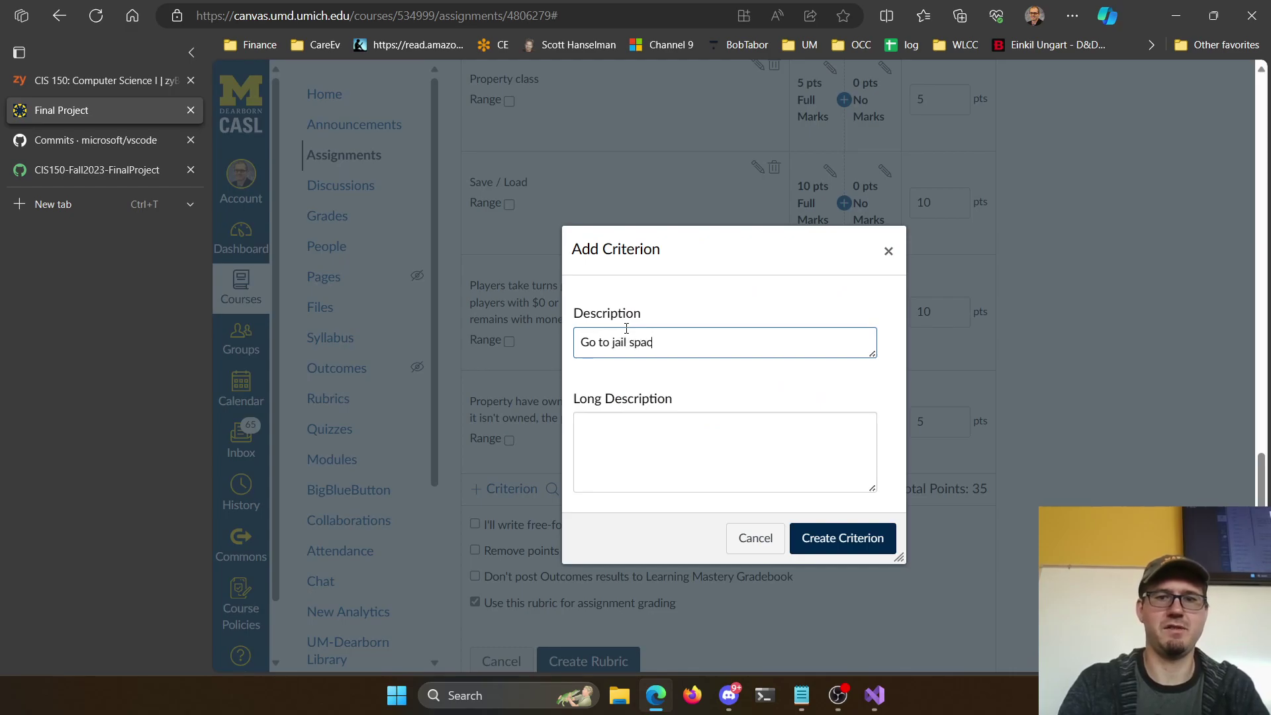
type("e and making players pa")
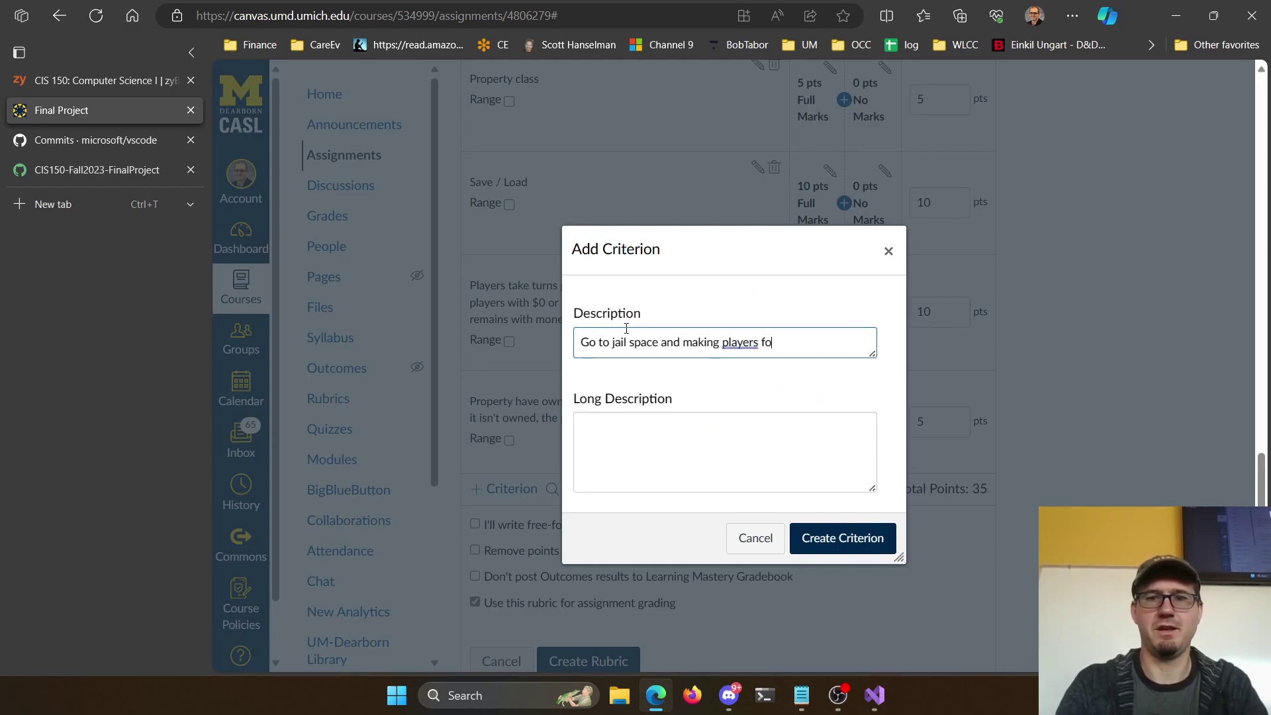
type("y $50 ")
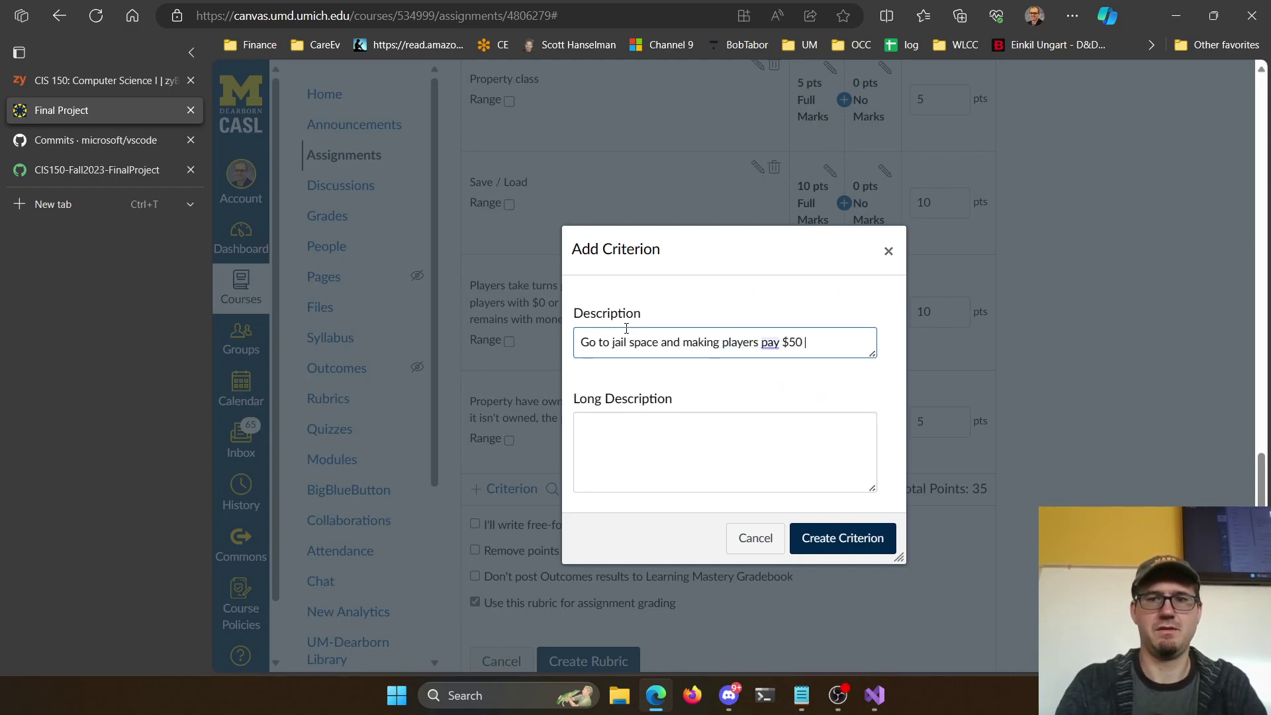
type("to get out of jail")
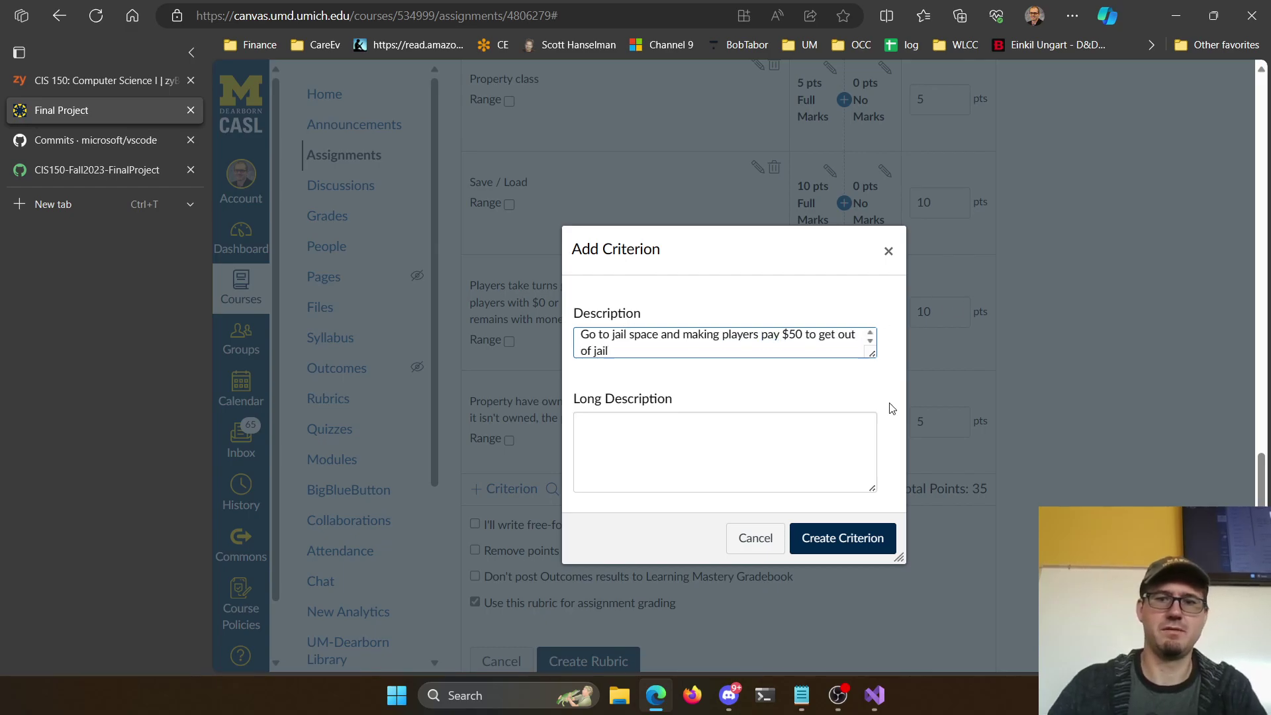
left_click(798, 538)
Review the criteria list and save the finished Final Project rubric
scroll(643, 327, "up", 20)
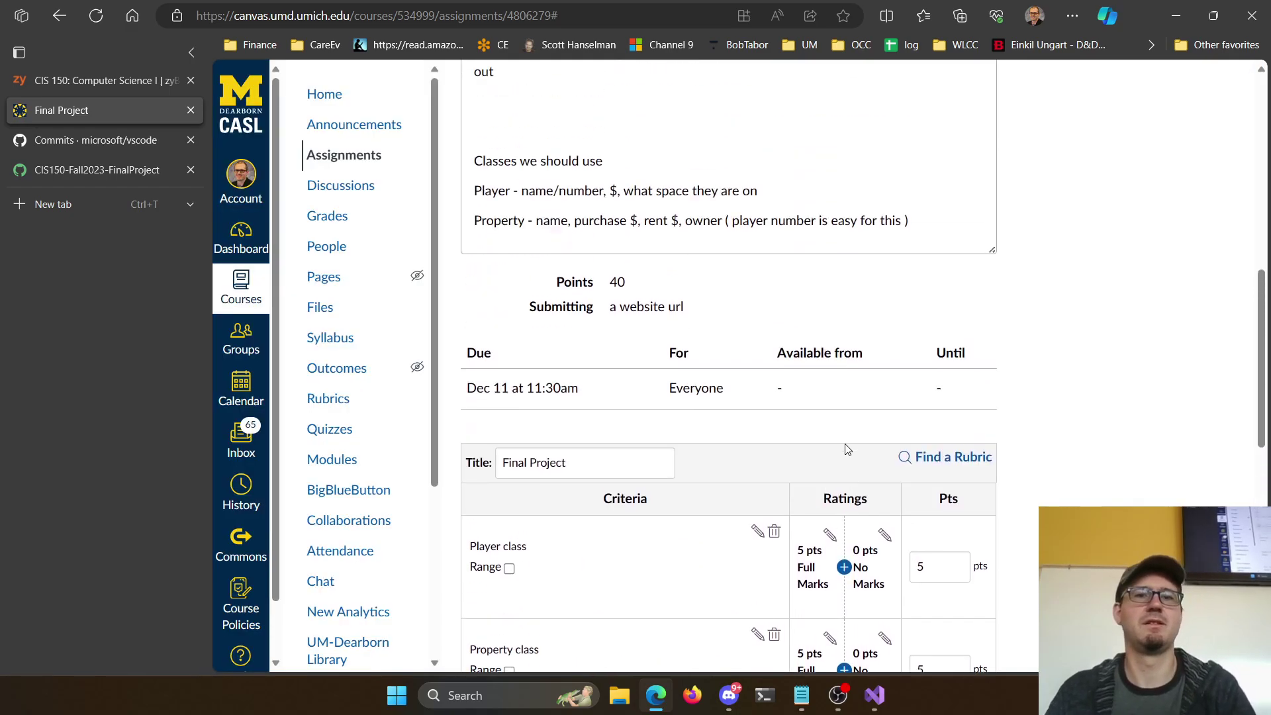
scroll(643, 327, "up", 1)
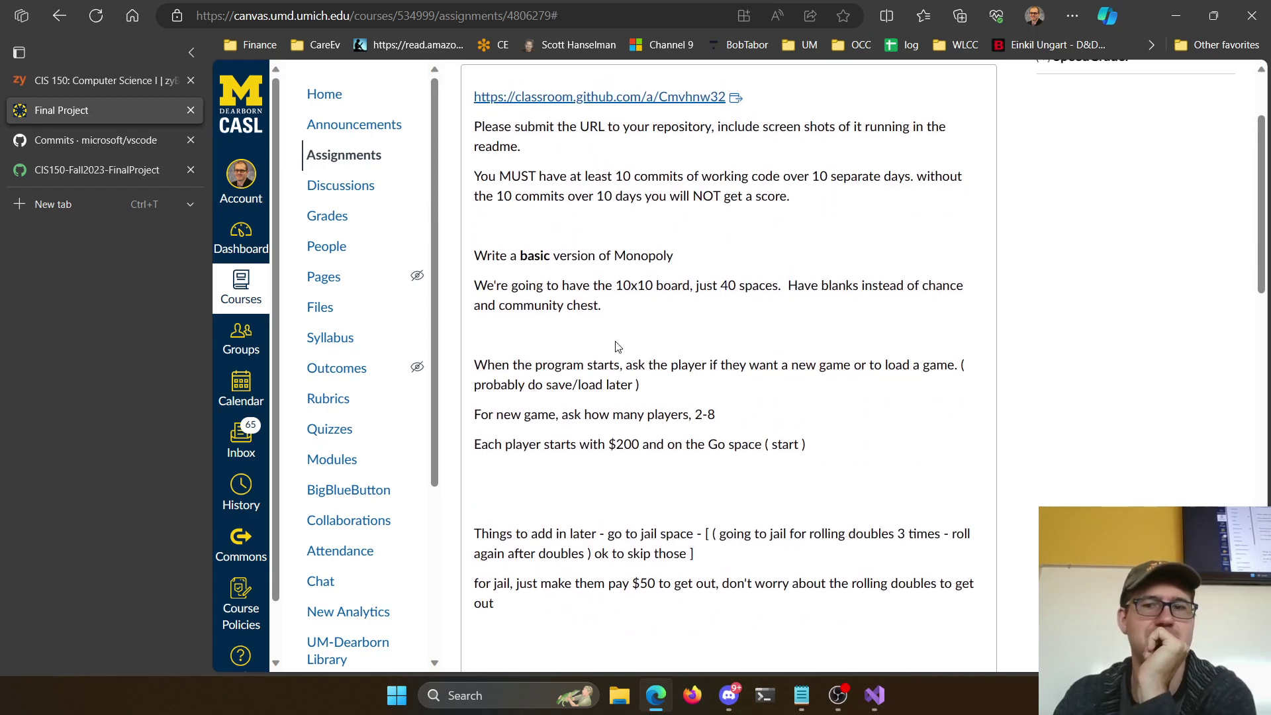
scroll(615, 383, "up", 3)
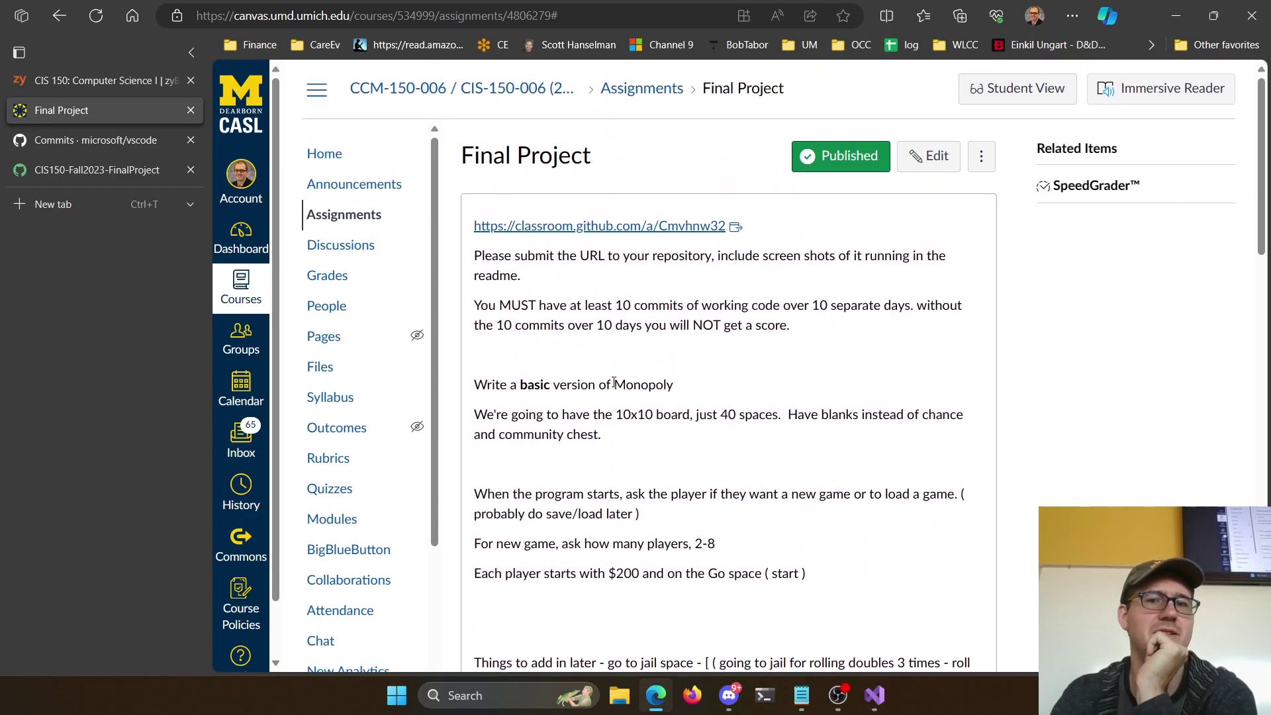
scroll(668, 404, "down", 20)
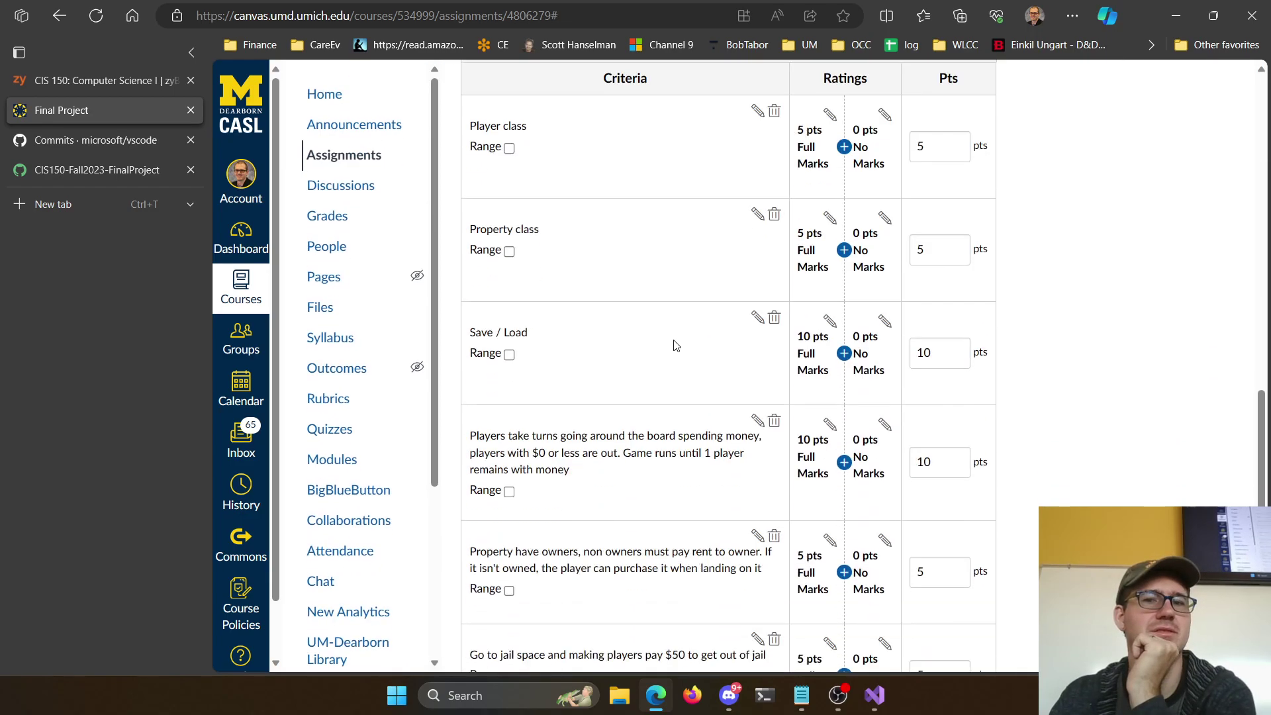
left_click(588, 616)
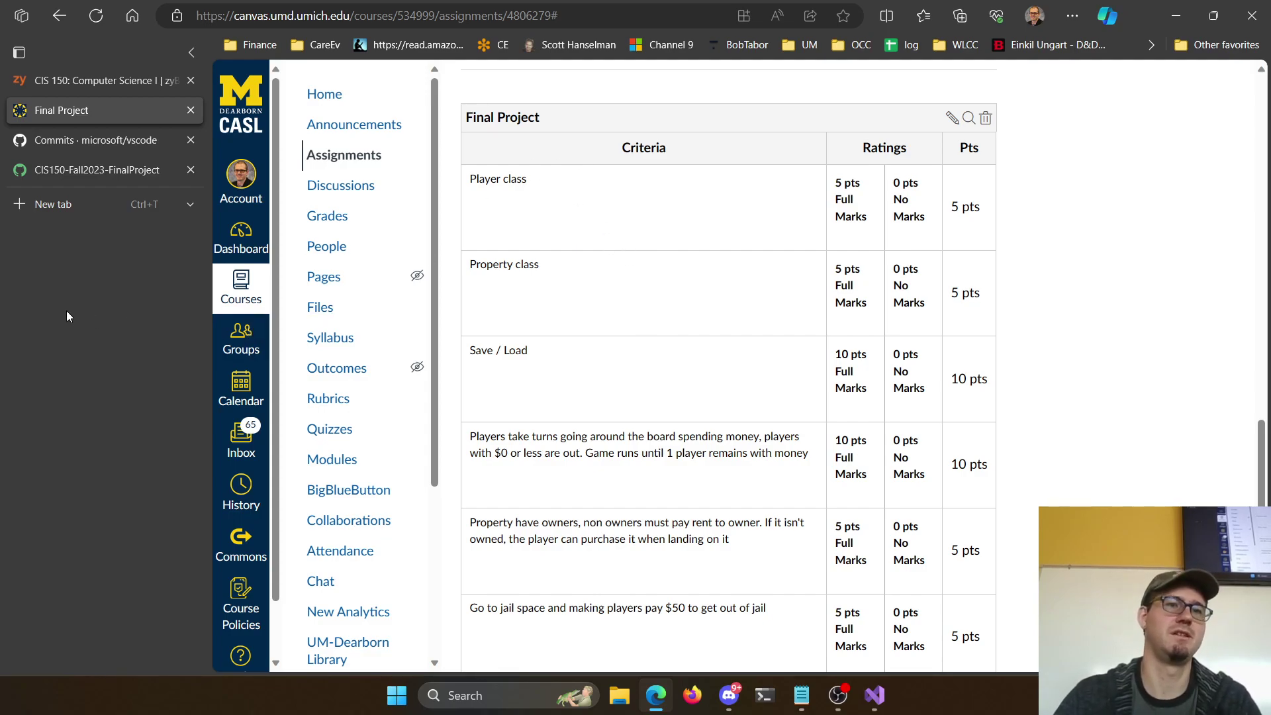
Open a new browser tab after the six-criterion, 40-point rubric is saved
key("ctrl+t")
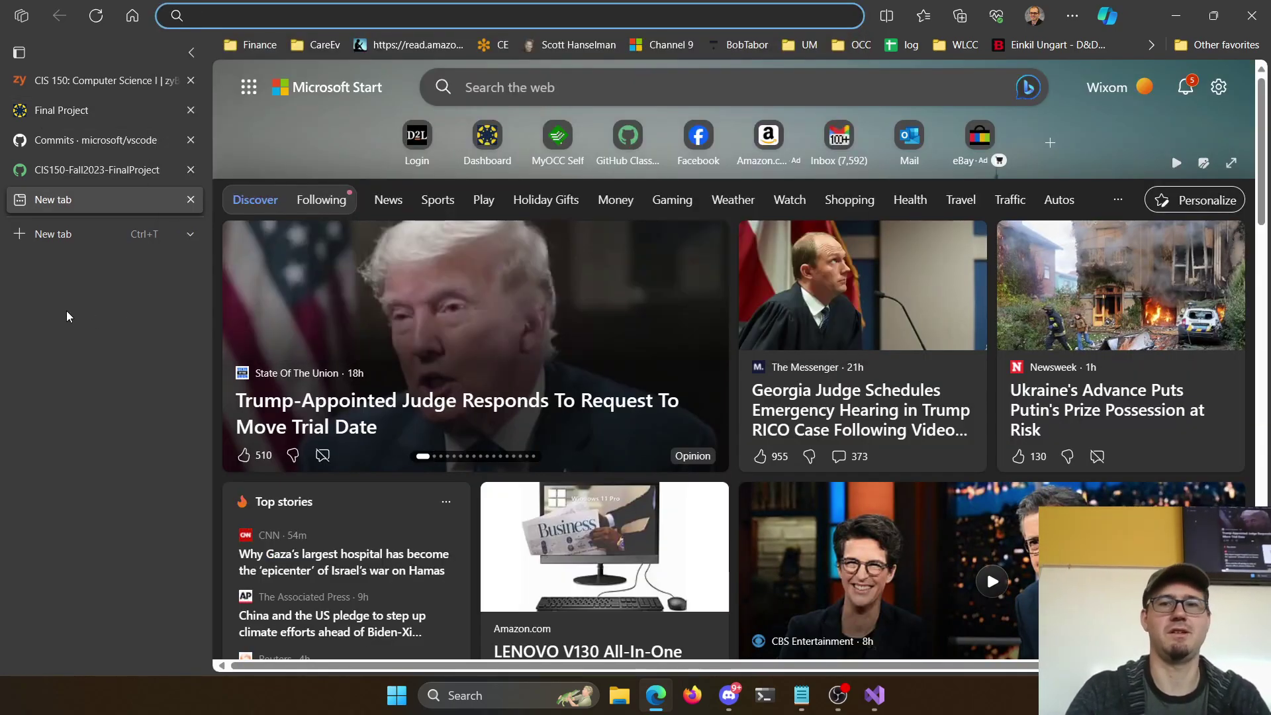
Search Bing for 'distribution of 2d6' and view The Dark Fortress 2D6 probability chart
type("distri")
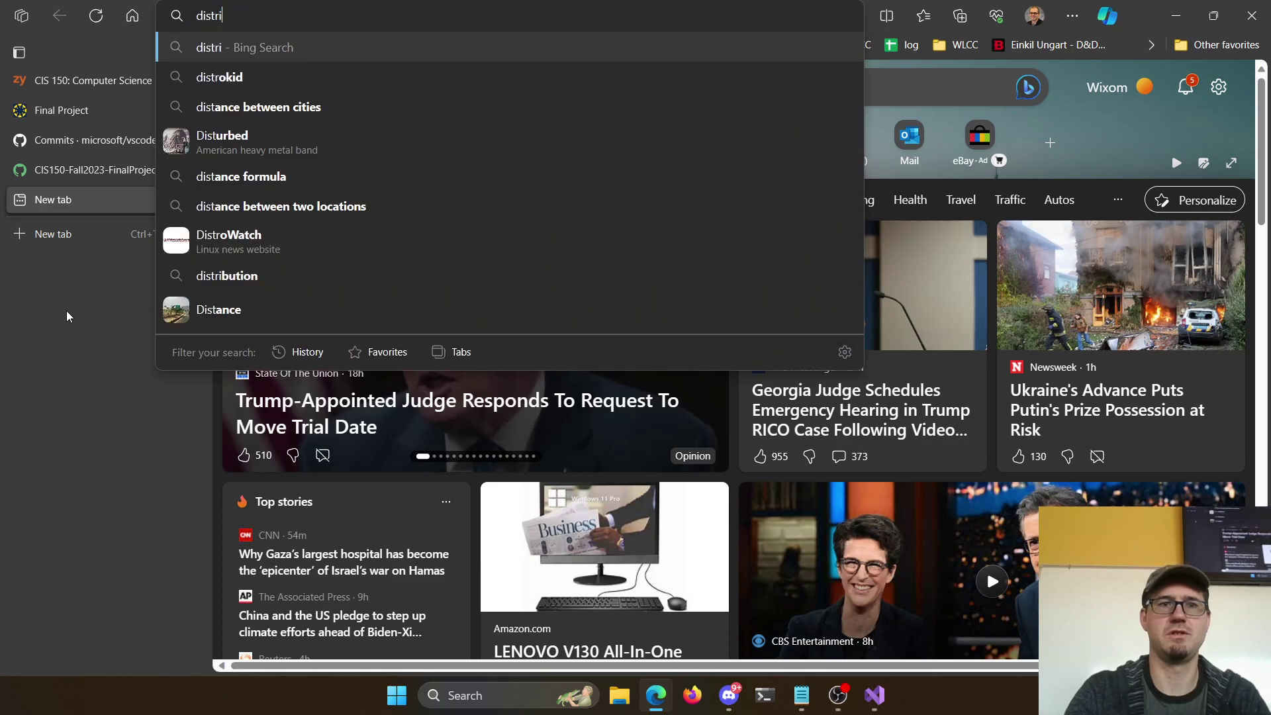
type("bution of 2d6")
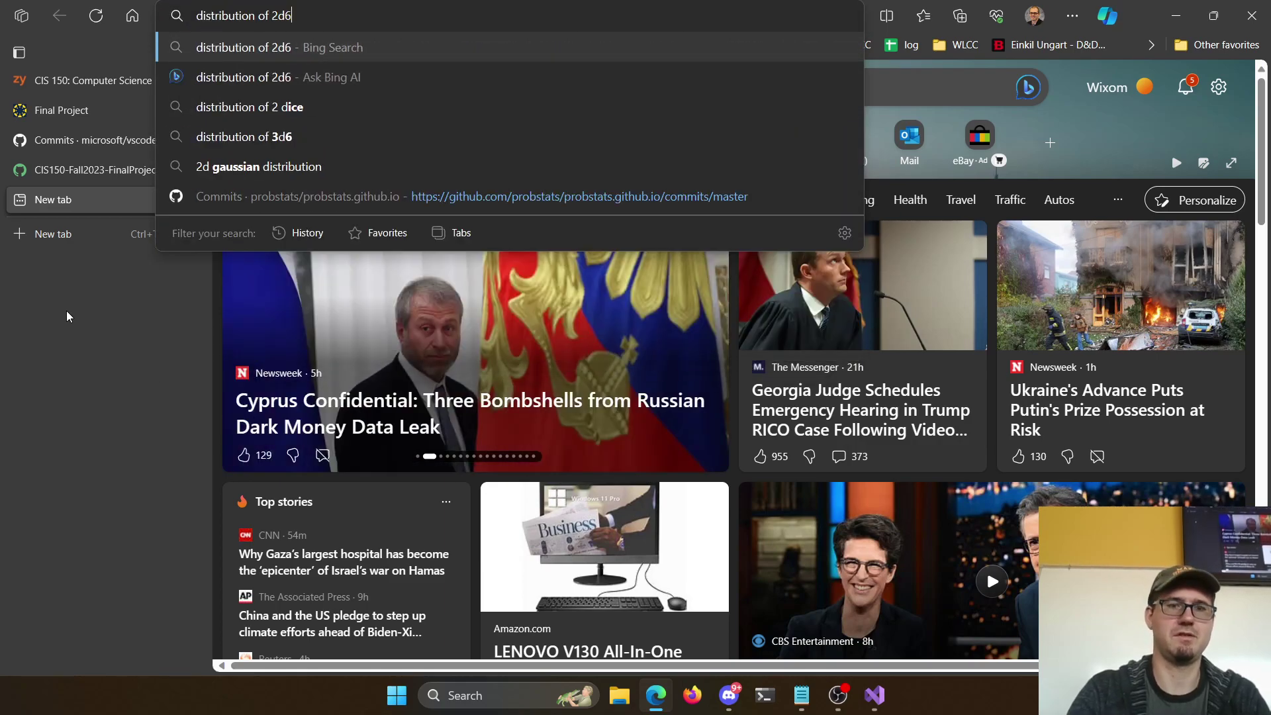
key("Return")
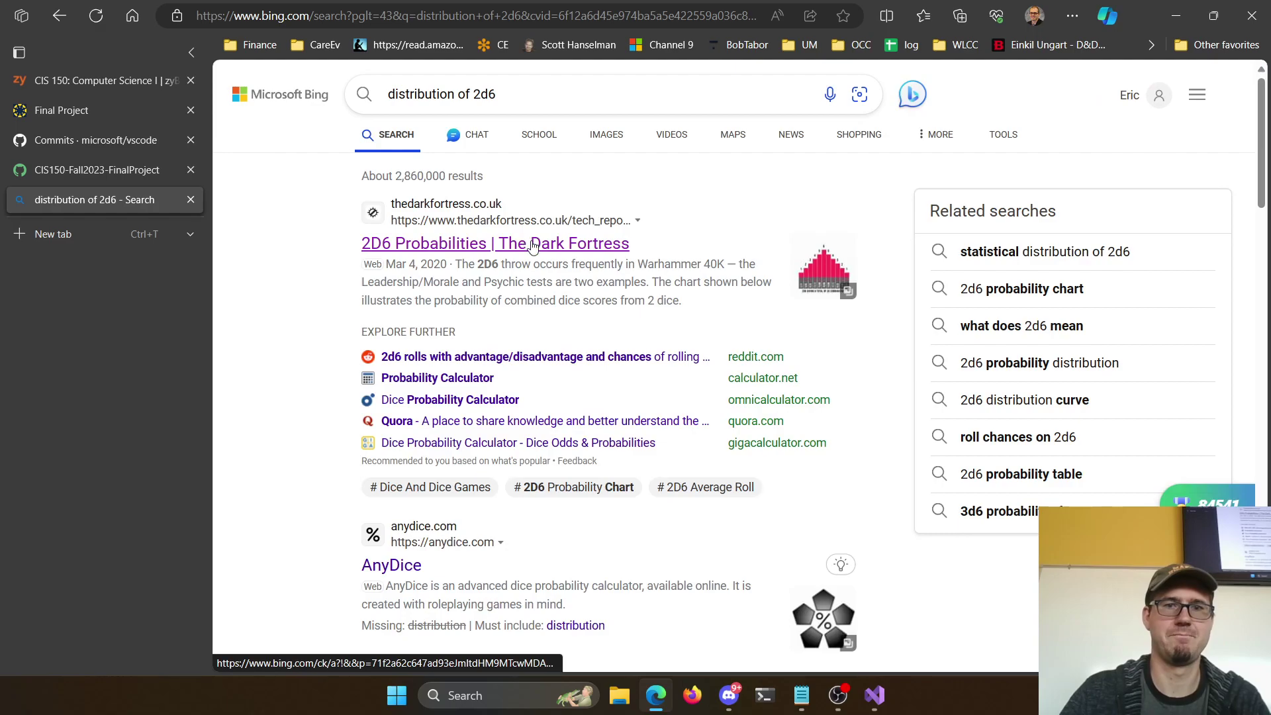
left_click(529, 243)
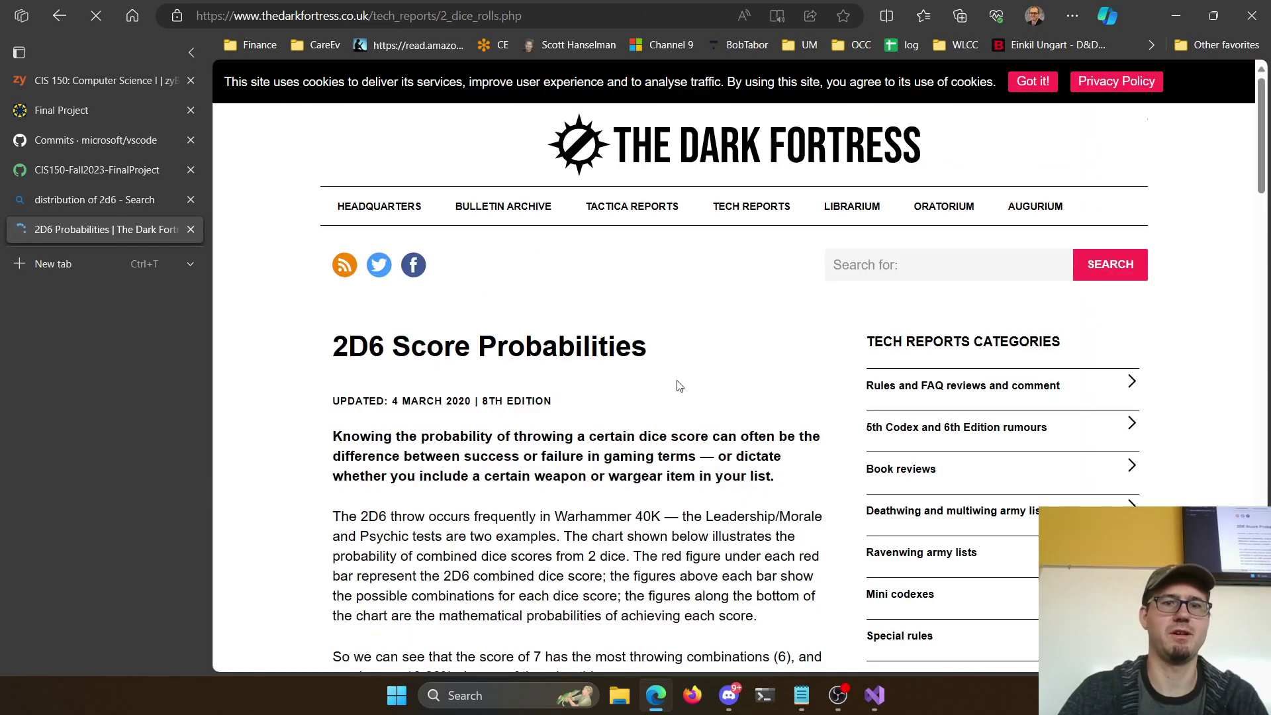
scroll(662, 397, "down", 8)
scroll(648, 412, "down", 3)
scroll(545, 405, "up", 2)
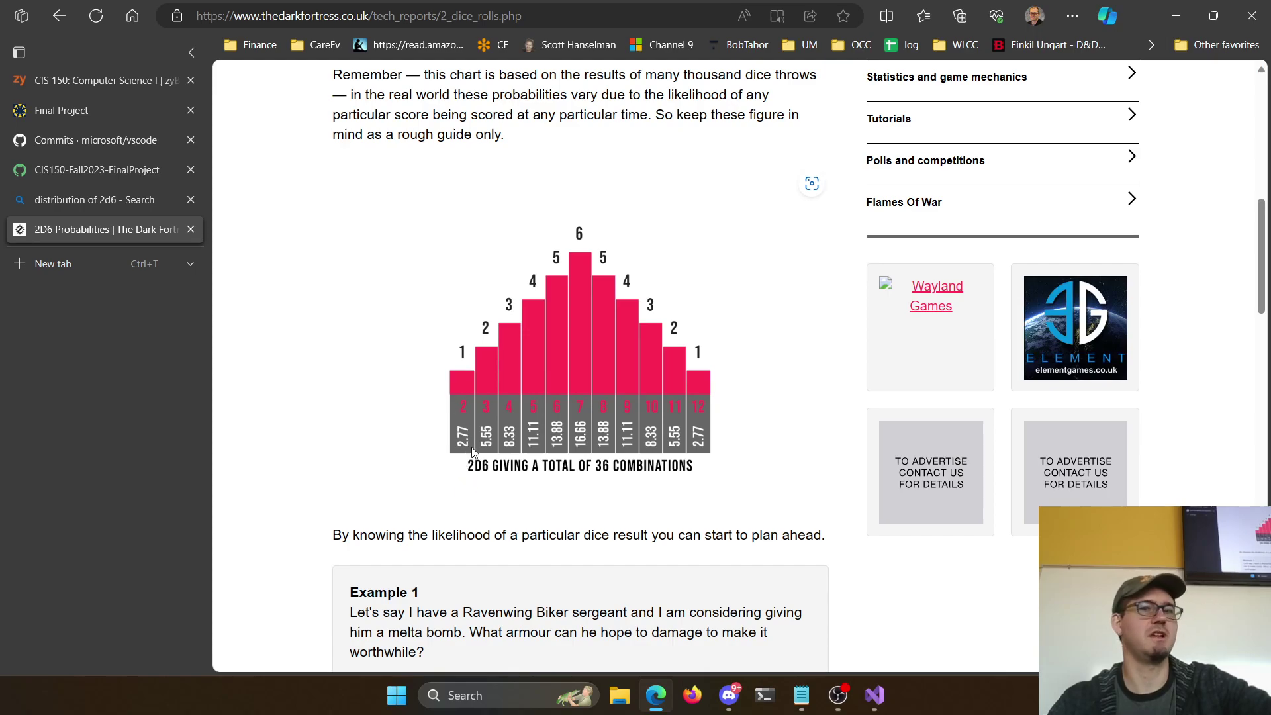
left_click(108, 114)
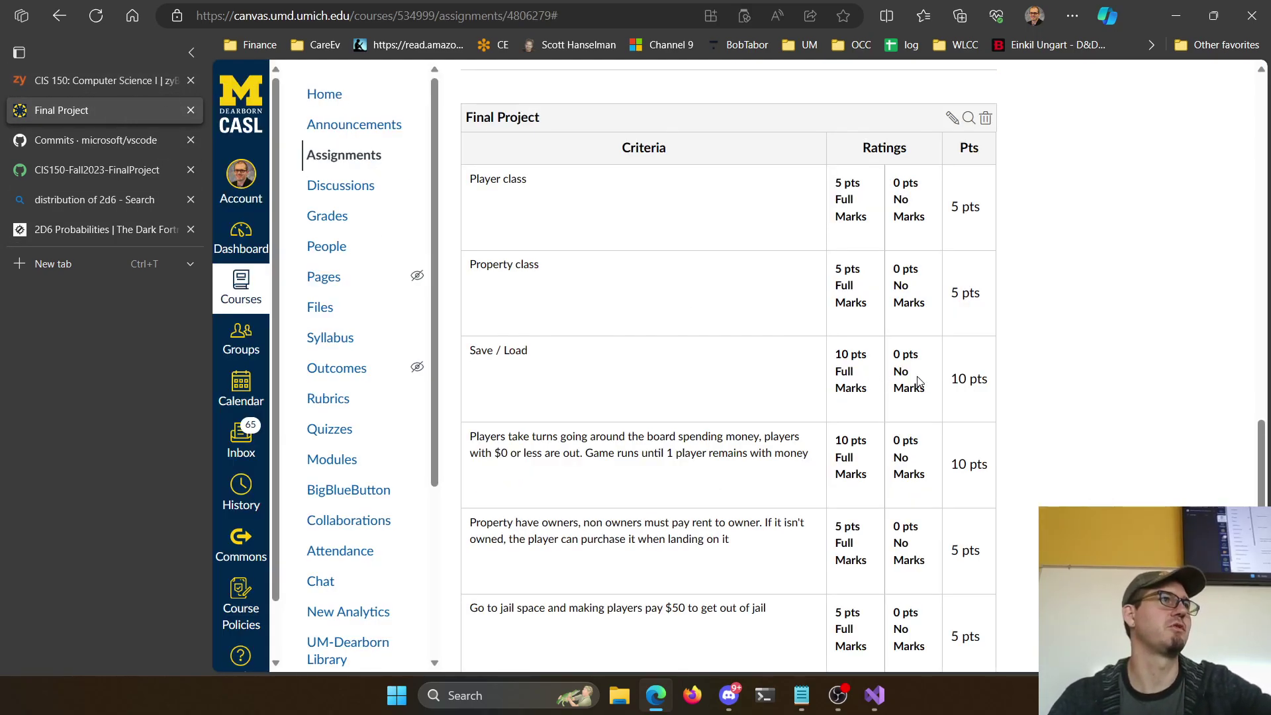
Return to the top of the Final Project assignment and switch it to edit mode
scroll(927, 430, "down", 1)
scroll(675, 390, "up", 10)
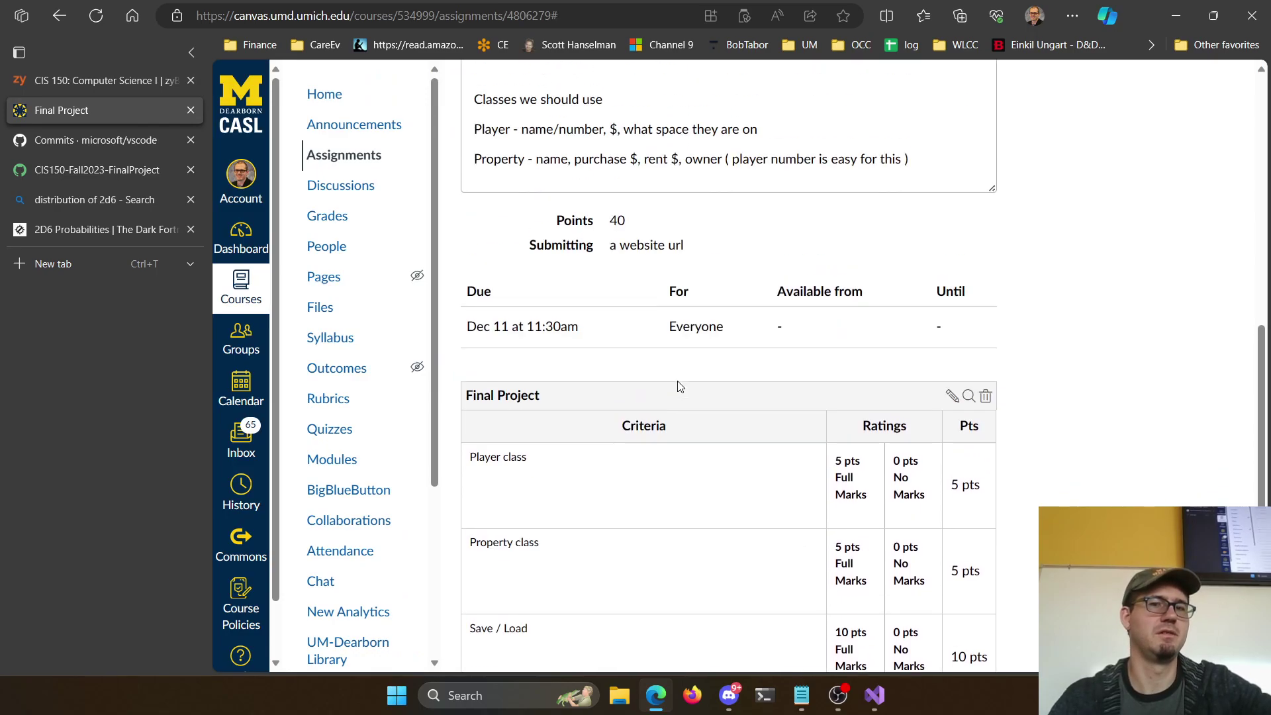
scroll(695, 378, "up", 4)
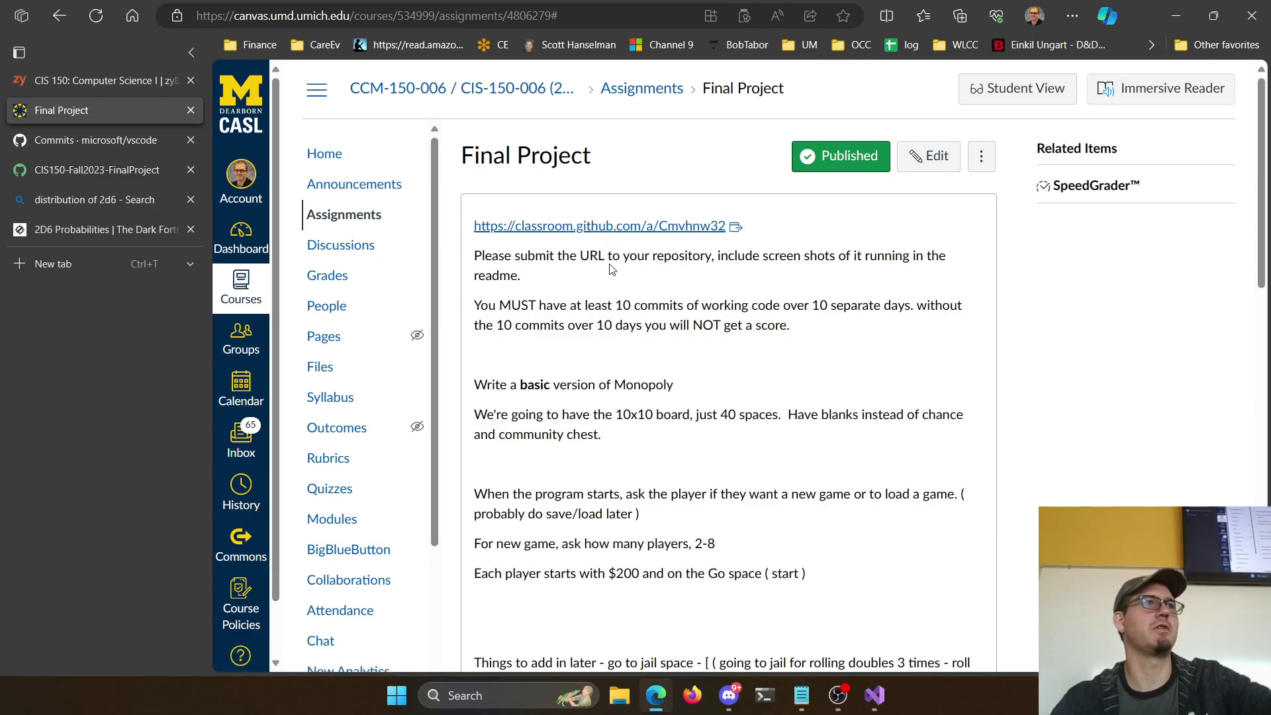
left_click(930, 157)
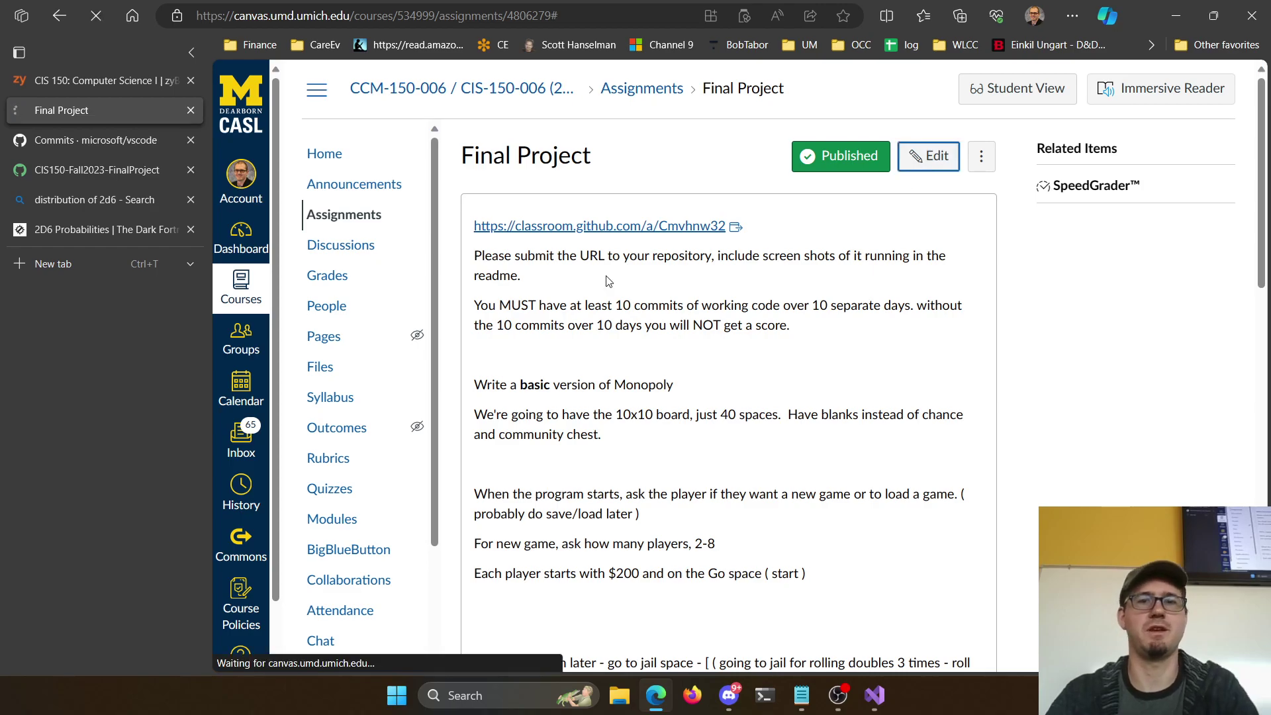
Below the commit rule, begin a note asking partners to send the instructor their group details
left_click(788, 500)
key("Return")
key("Return")
key("Up")
type("If working")
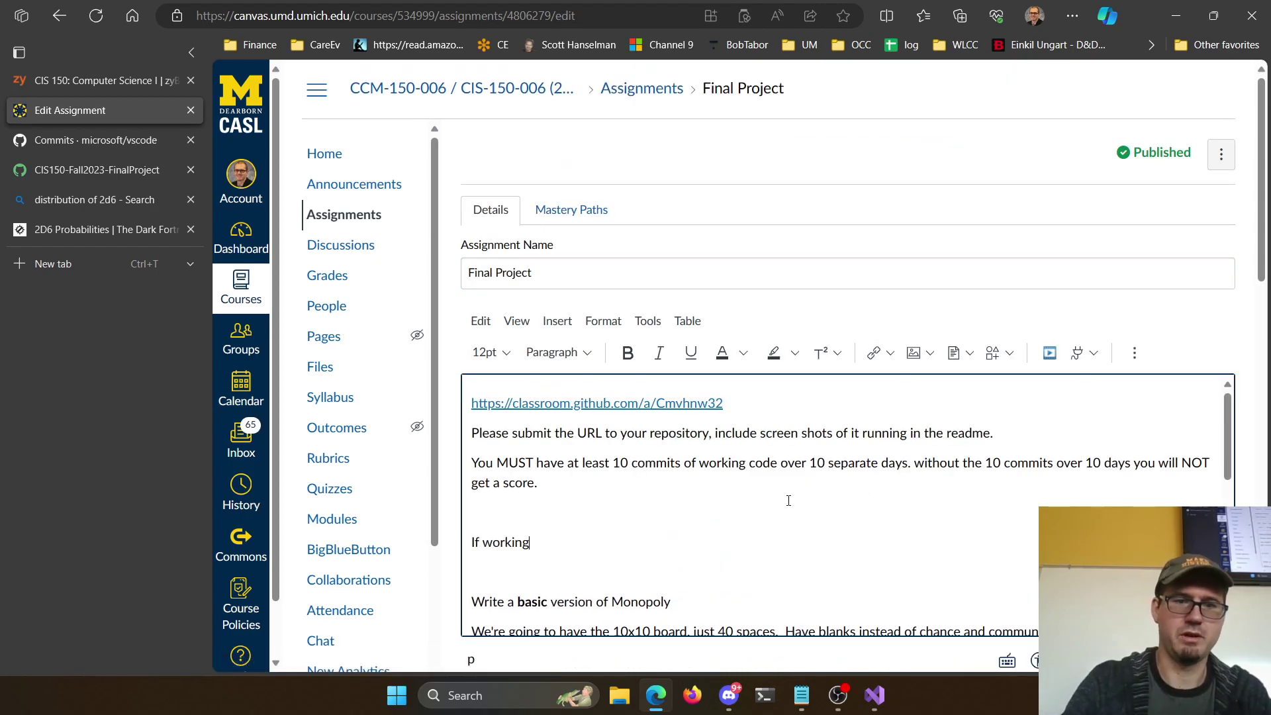
type(" with a partner, pleas")
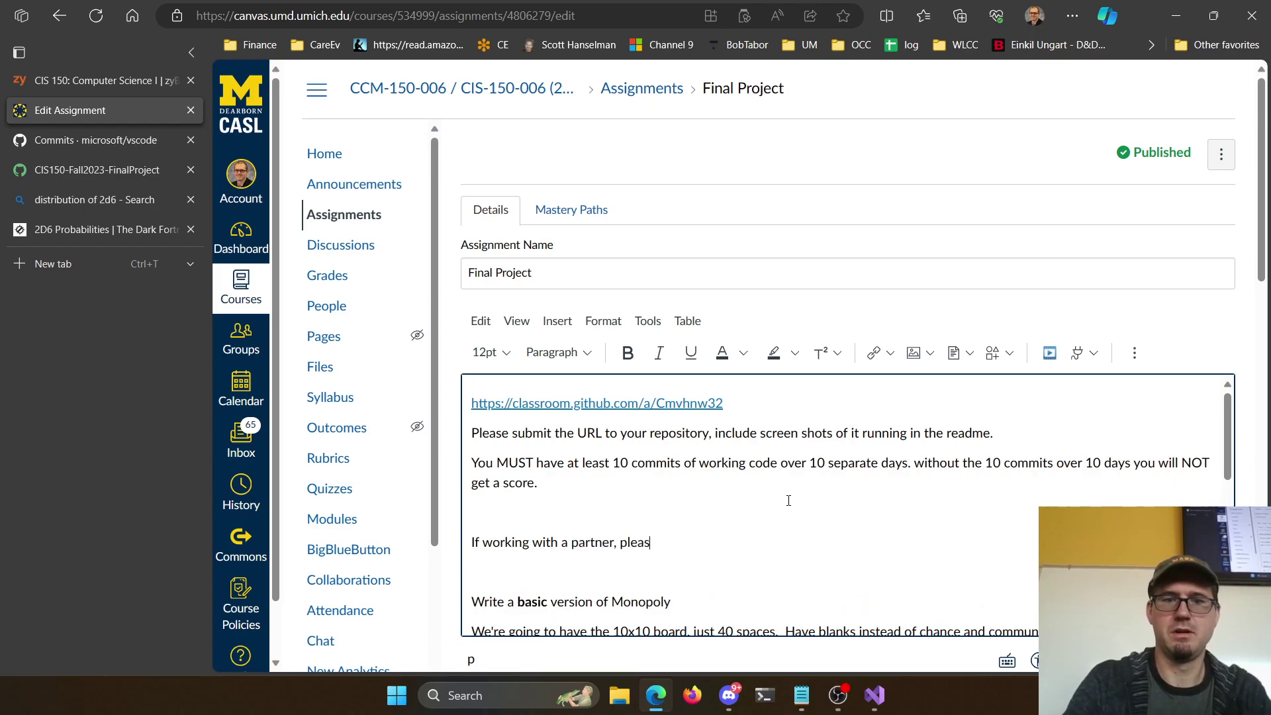
type("e send Eric yoru grou")
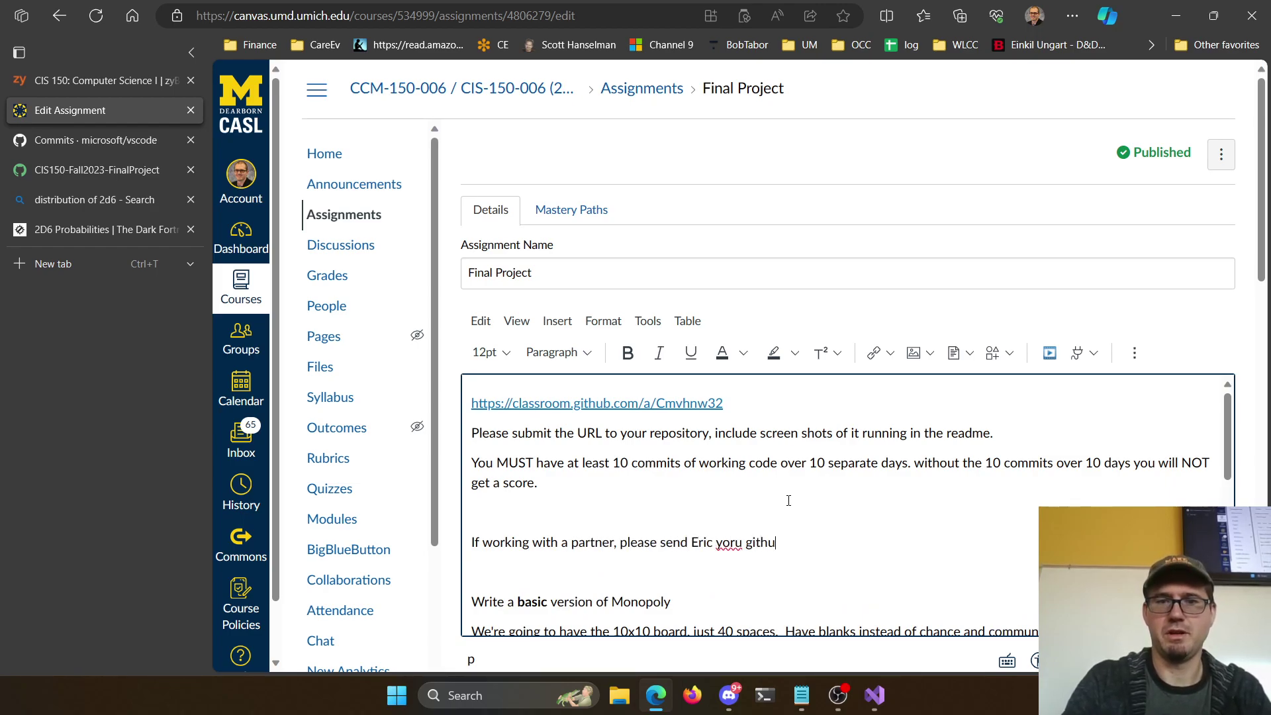